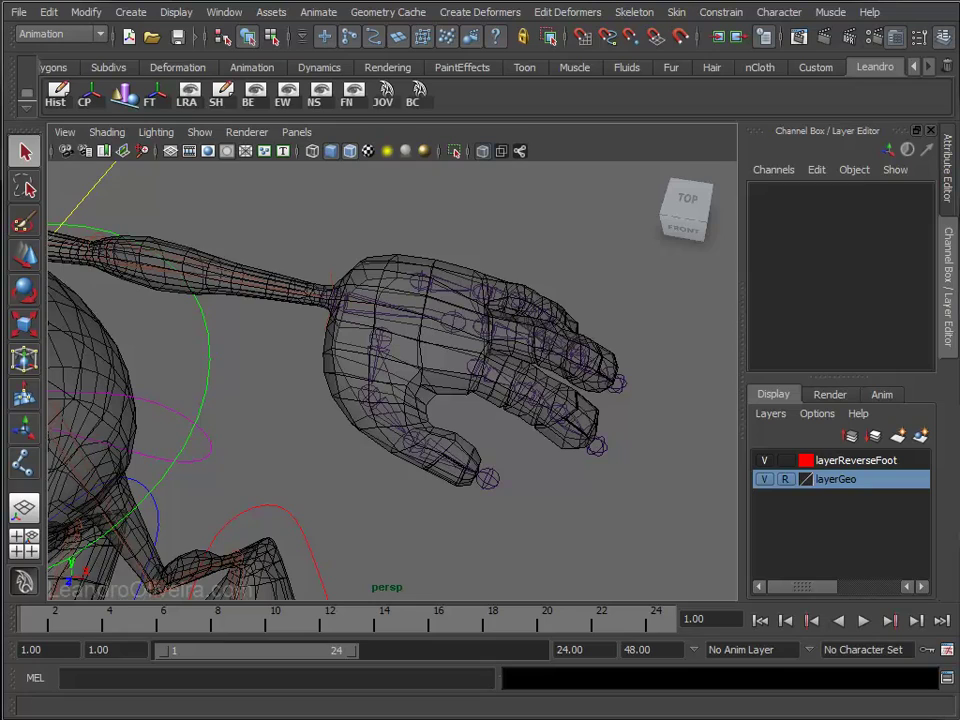
# Zoom in on the left hand's joints and dock the Outliner beside the viewport.
pyautogui.keyDown('alt'); pyautogui.moveTo(472, 401); pyautogui.dragTo(551, 447, button='right'); pyautogui.keyUp('alt')
pyautogui.moveTo(551, 447)
pyautogui.keyDown('alt'); pyautogui.mouseDown(button='middle')
pyautogui.moveTo(454, 465)
pyautogui.moveTo(388, 459)
pyautogui.mouseUp(button='middle'); pyautogui.keyUp('alt')
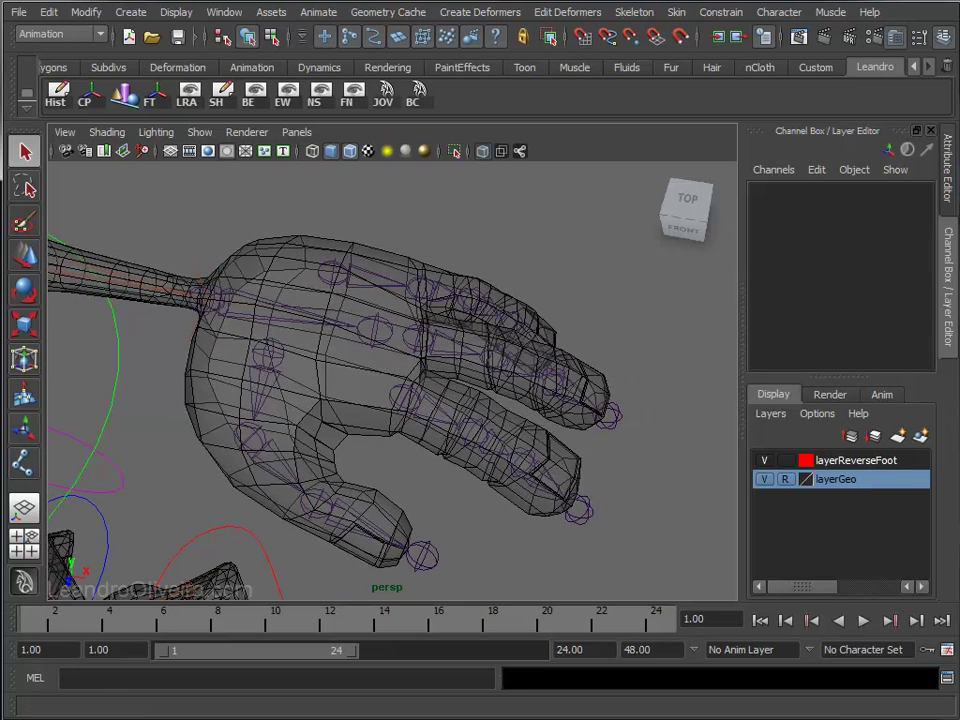
pyautogui.moveTo(683, 119); pyautogui.dragTo(726, 102)
# Select the thumb chain, expand joint14 in the Outliner and rename it jnt_l_Thumb01.
pyautogui.keyDown('alt'); pyautogui.moveTo(381, 236); pyautogui.dragTo(321, 285, button='middle'); pyautogui.keyUp('alt')
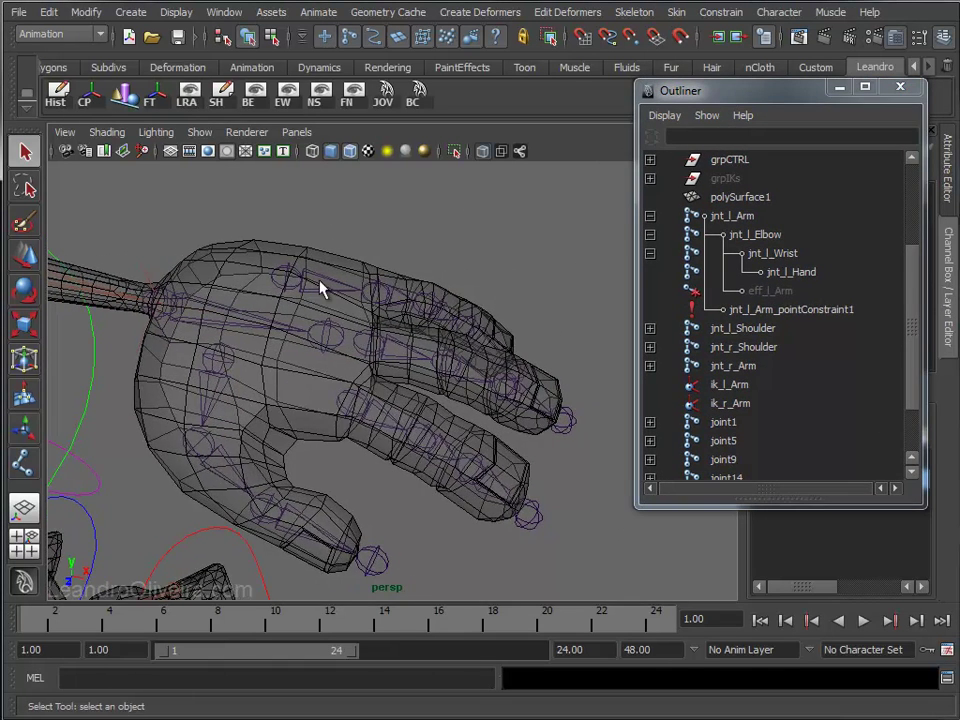
pyautogui.click(214, 366)
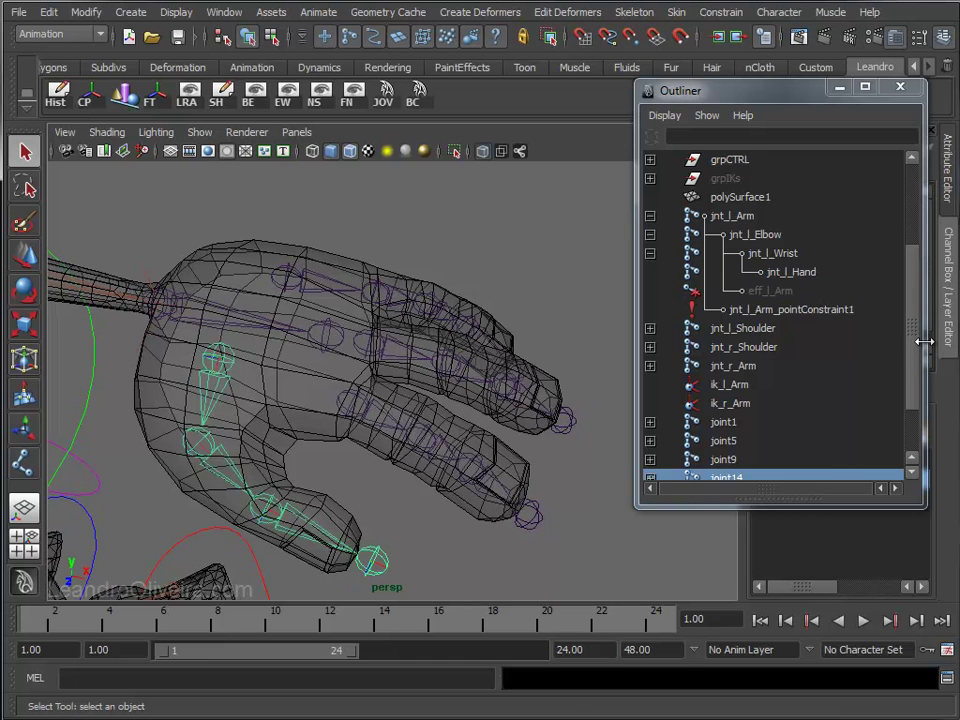
pyautogui.scroll(-3, 906, 400)
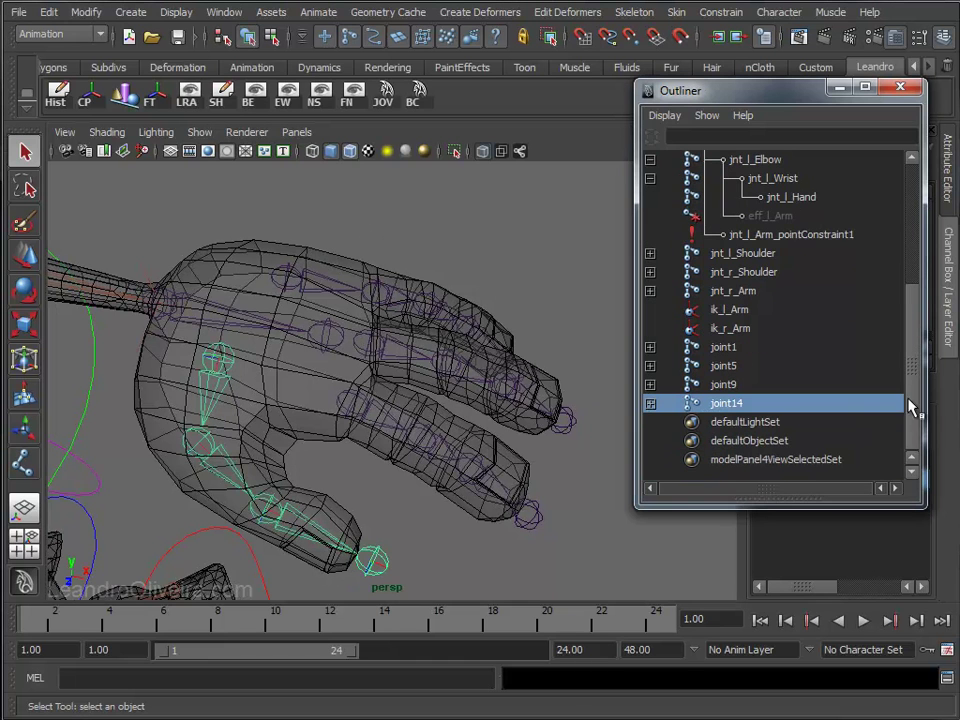
pyautogui.keyDown('shift'); pyautogui.click(650, 403); pyautogui.keyUp('shift')
pyautogui.scroll(-2, 912, 400)
pyautogui.scroll(-1, 912, 400)
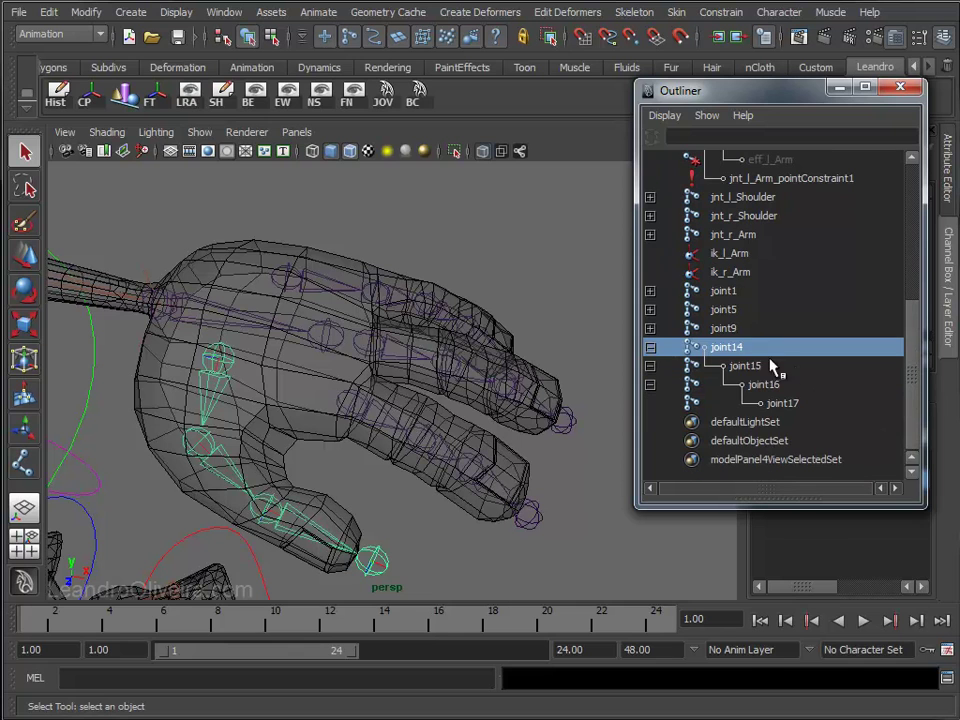
pyautogui.doubleClick(730, 347)
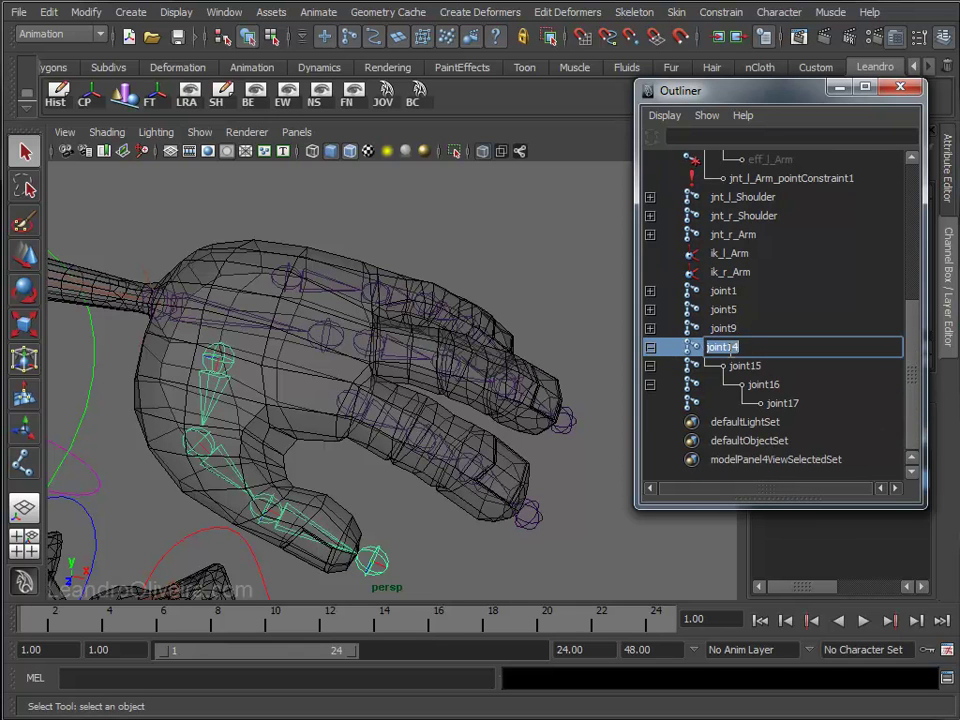
pyautogui.write('jnt_l_Thumb0')
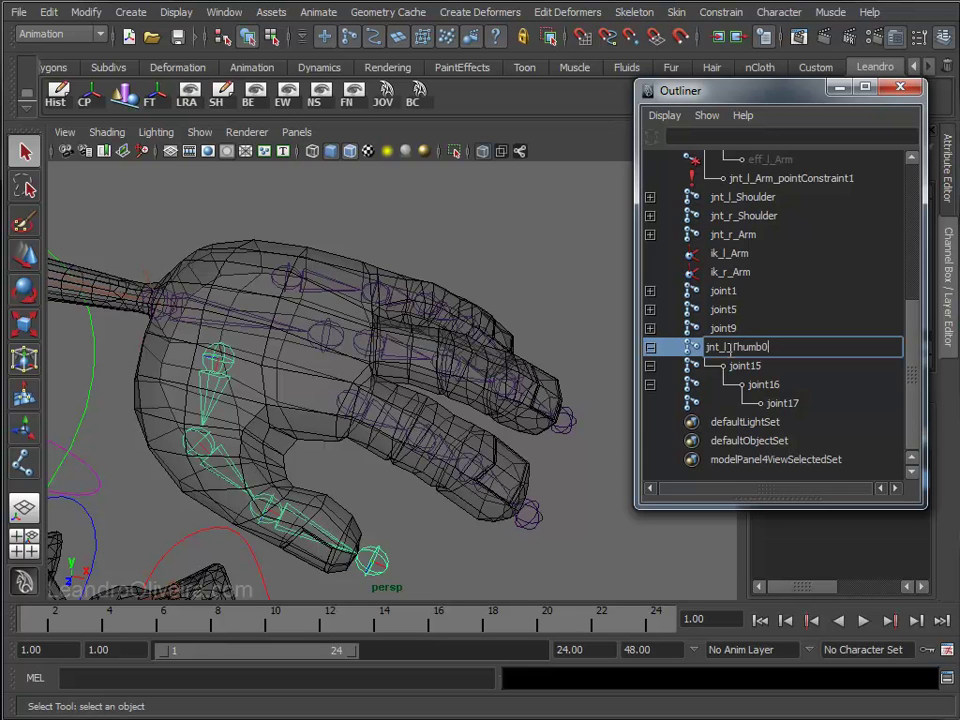
pyautogui.press('Return')
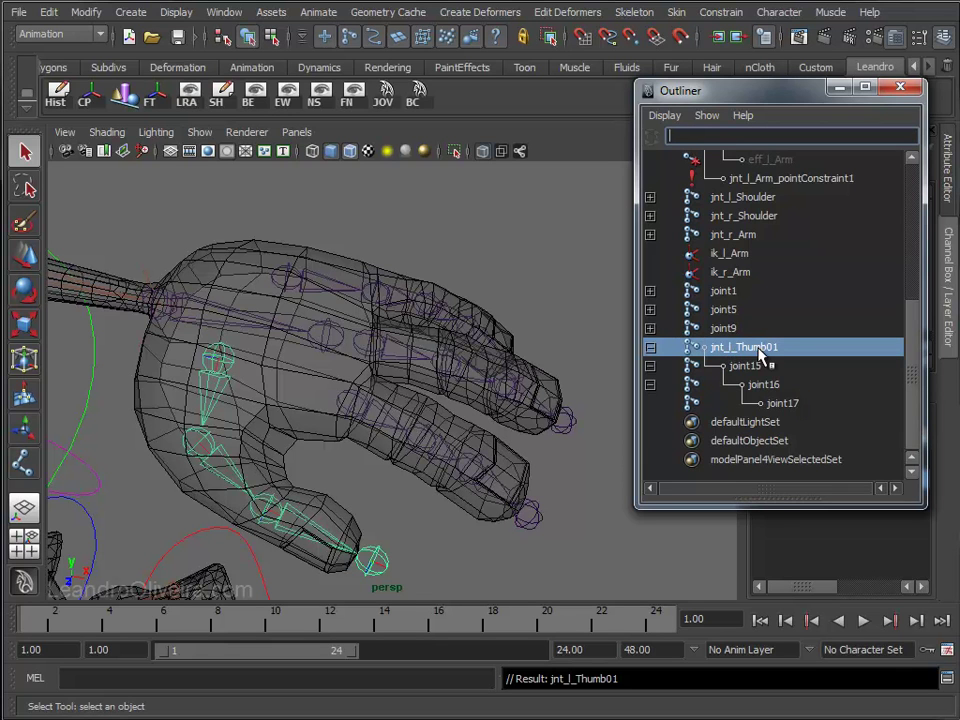
# Rename joint15 to jnt_l_Thumb02 using the copied thumb name.
pyautogui.doubleClick(760, 347)
pyautogui.hotkey('ctrl', 'c')
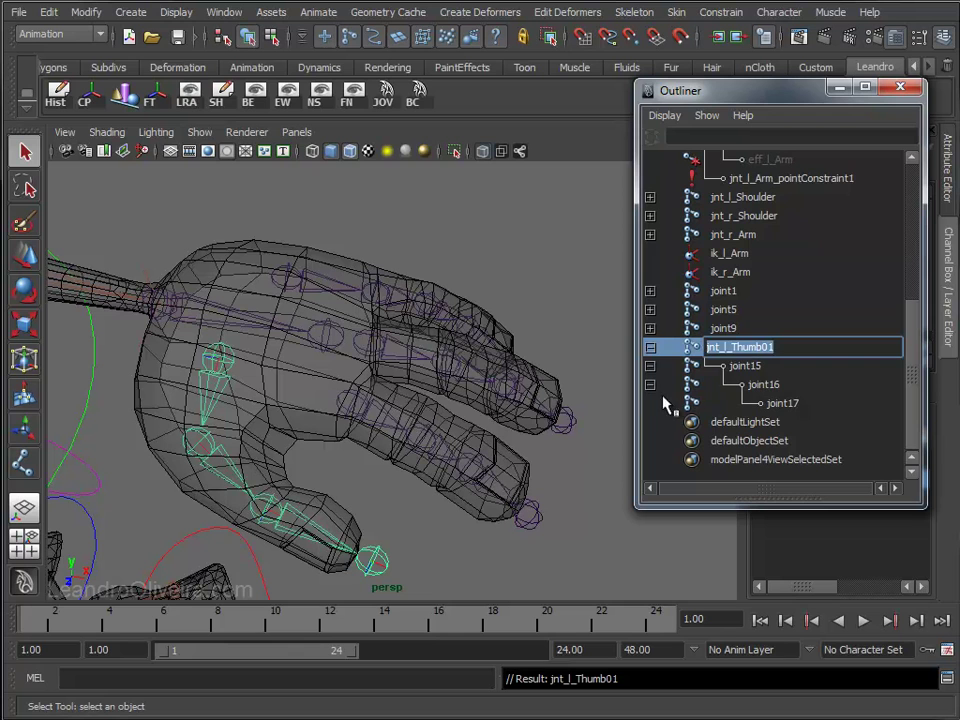
pyautogui.doubleClick(741, 366)
pyautogui.hotkey('ctrl', 'v')
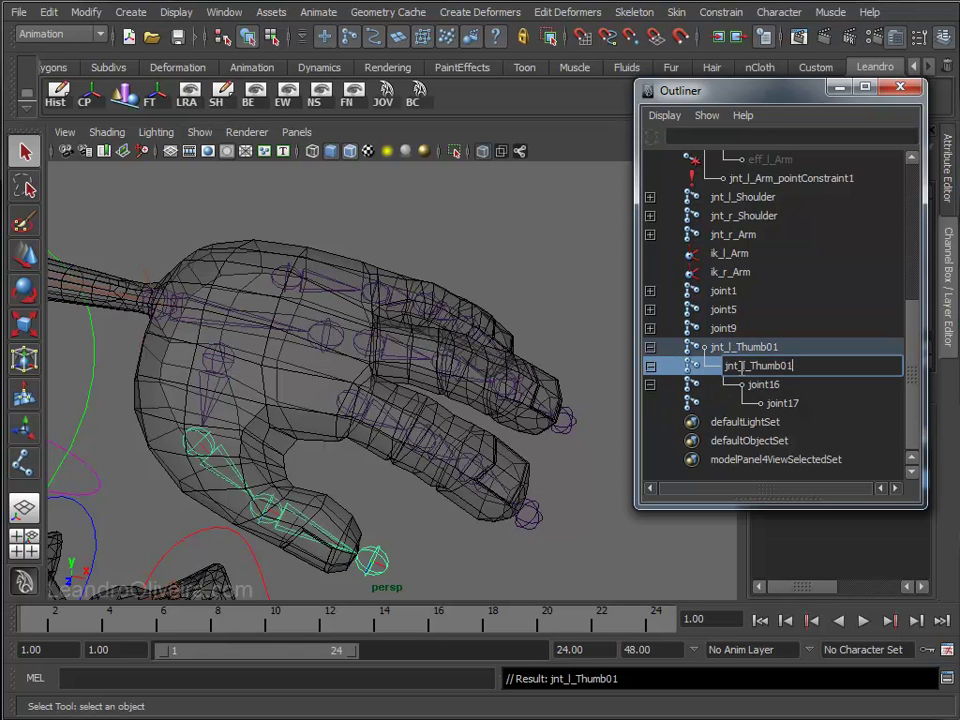
pyautogui.press('Return')
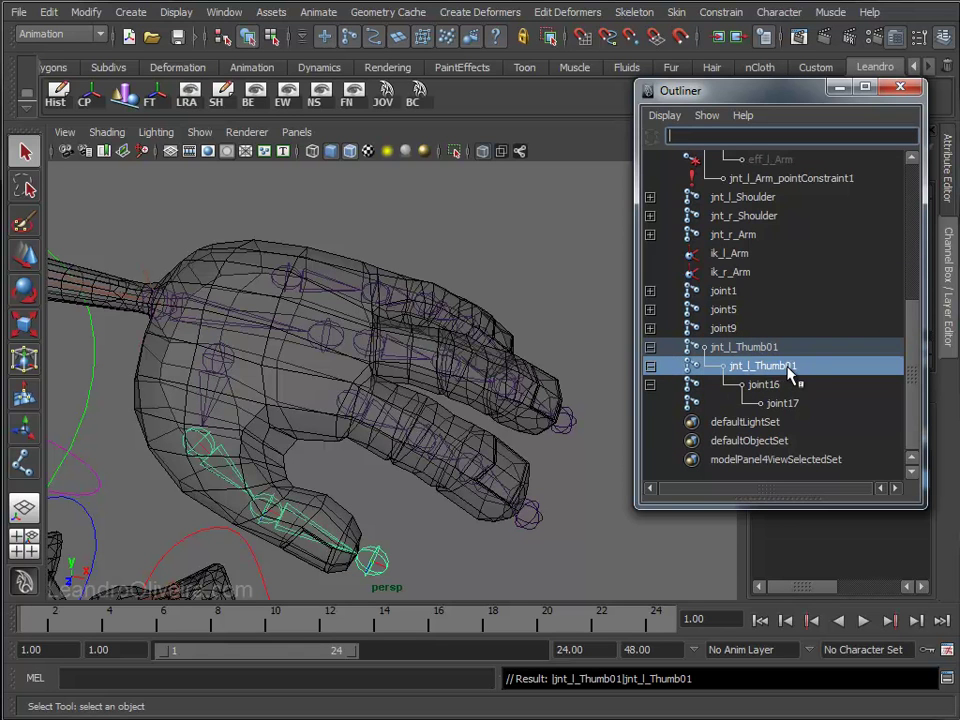
pyautogui.doubleClick(745, 366)
pyautogui.press('BackSpace')
pyautogui.write('2')
pyautogui.press('Return')
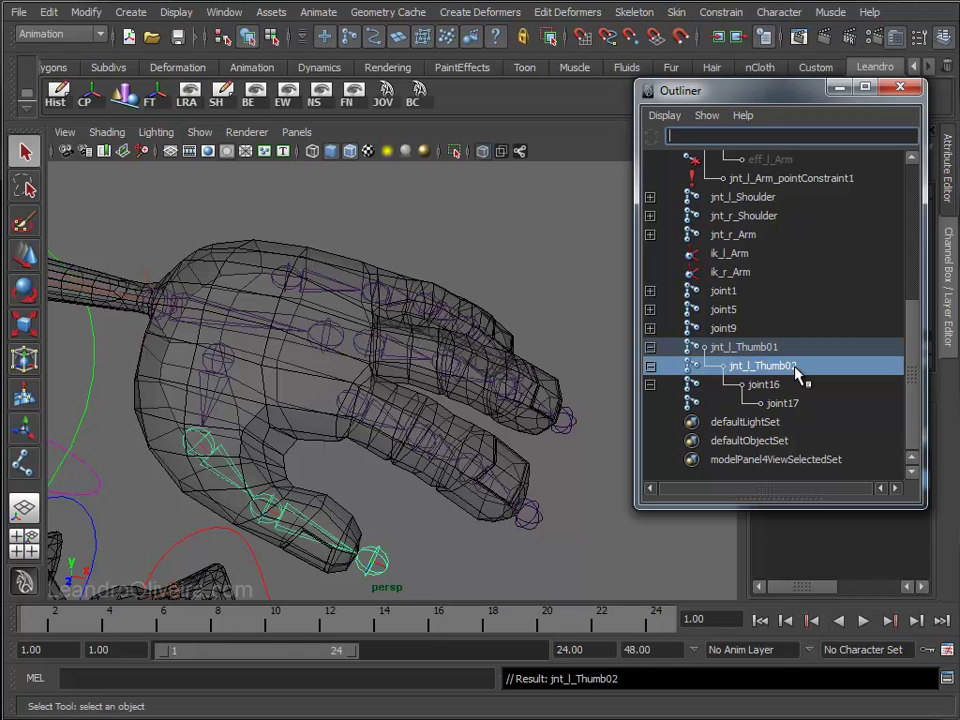
# Rename joint16 and joint17 to jnt_l_Thumb03 and jnt_l_ThumbEND.
pyautogui.doubleClick(778, 385)
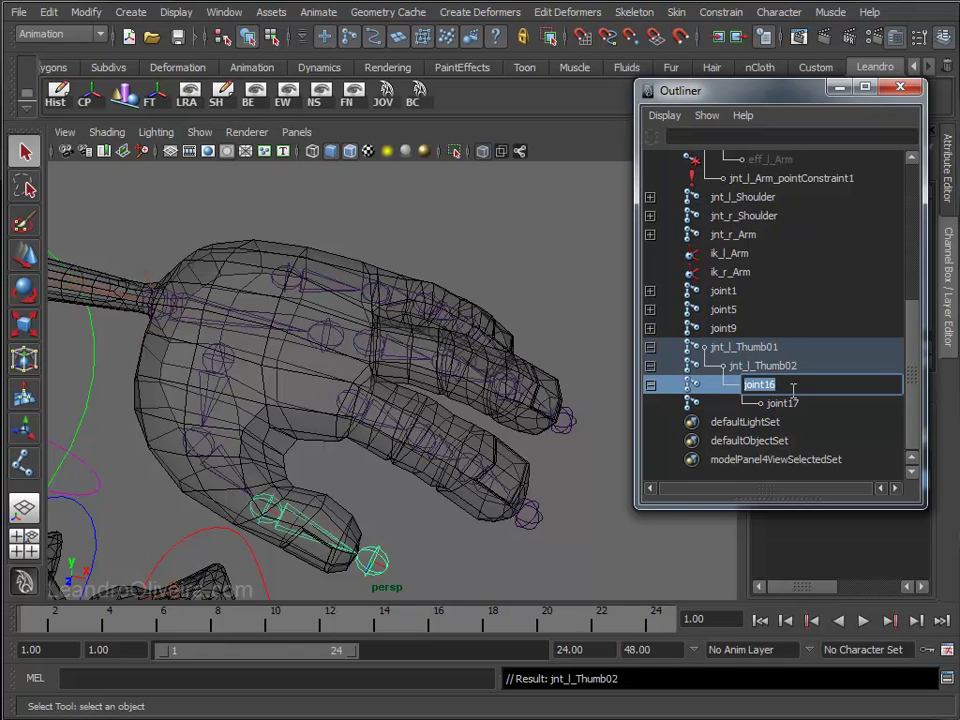
pyautogui.hotkey('ctrl', 'v')
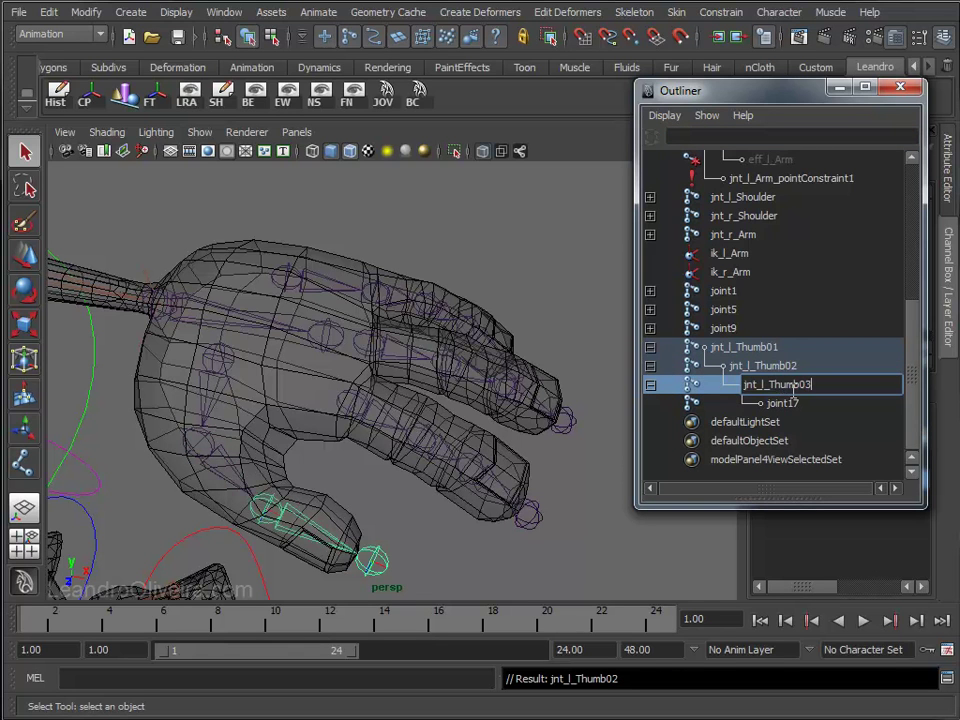
pyautogui.press('Return')
pyautogui.doubleClick(790, 402)
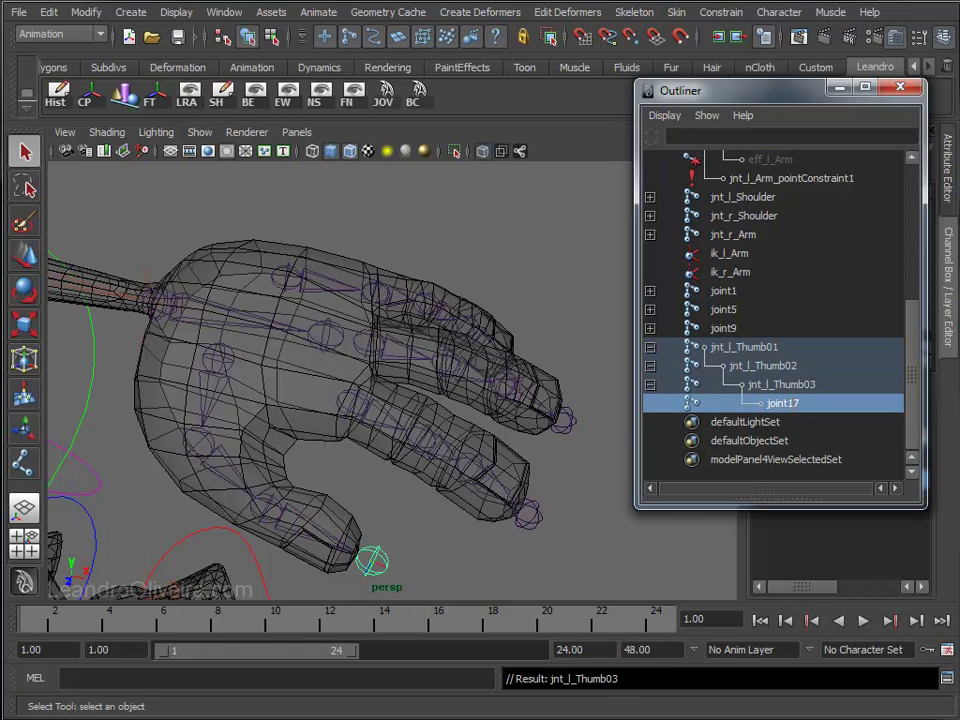
pyautogui.hotkey('ctrl', 'v')
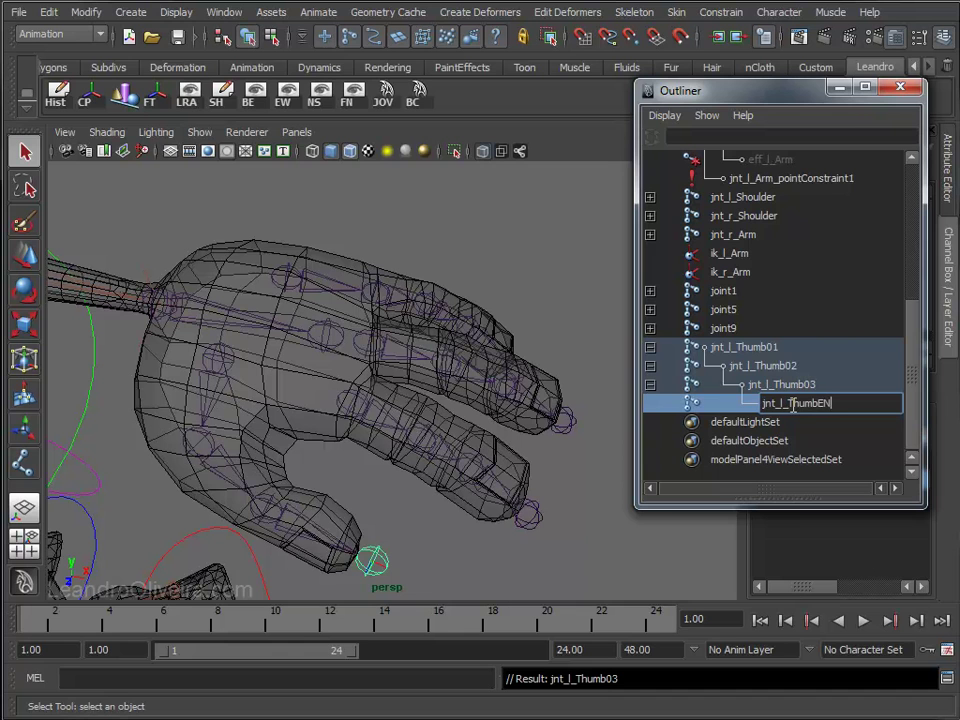
pyautogui.press('Return')
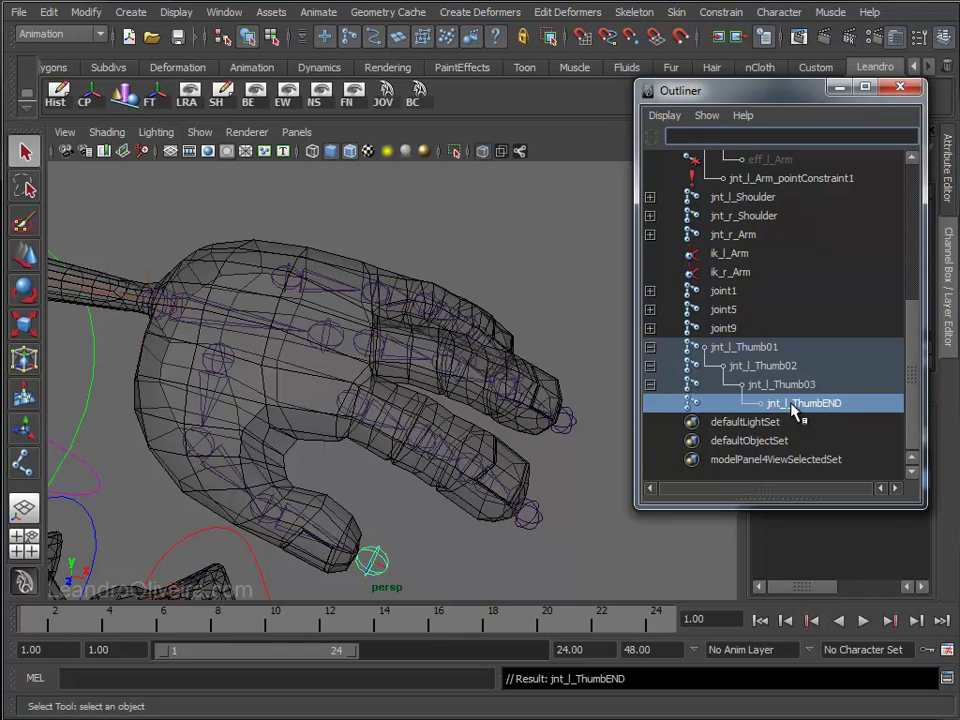
# Select the index chain, expand joint1 and rename it jnt_l_Index01.
pyautogui.click(350, 418)
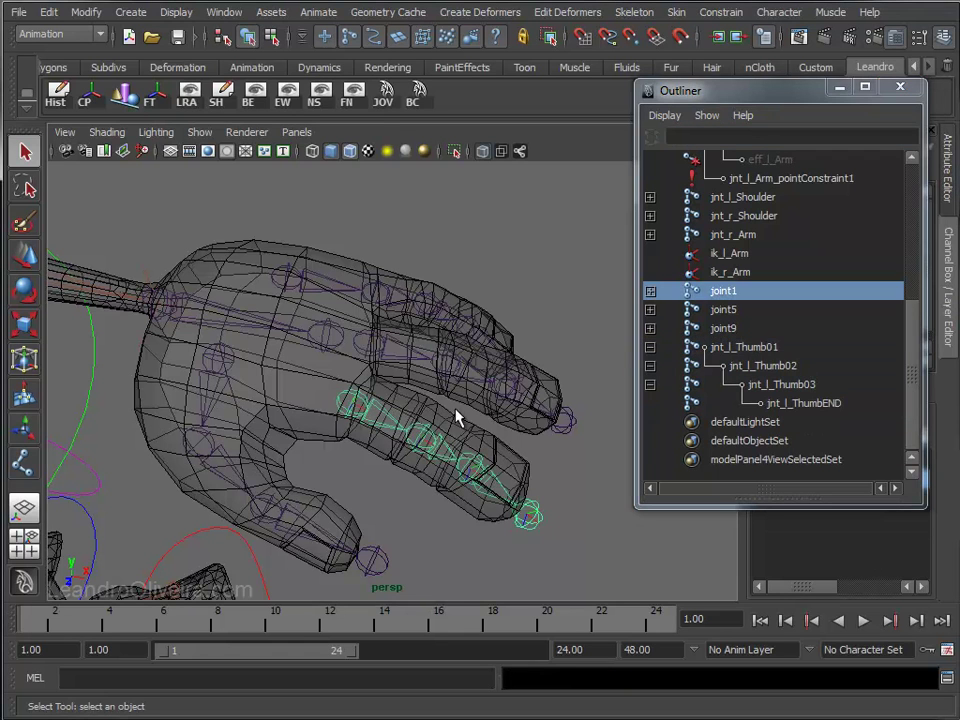
pyautogui.click(651, 346)
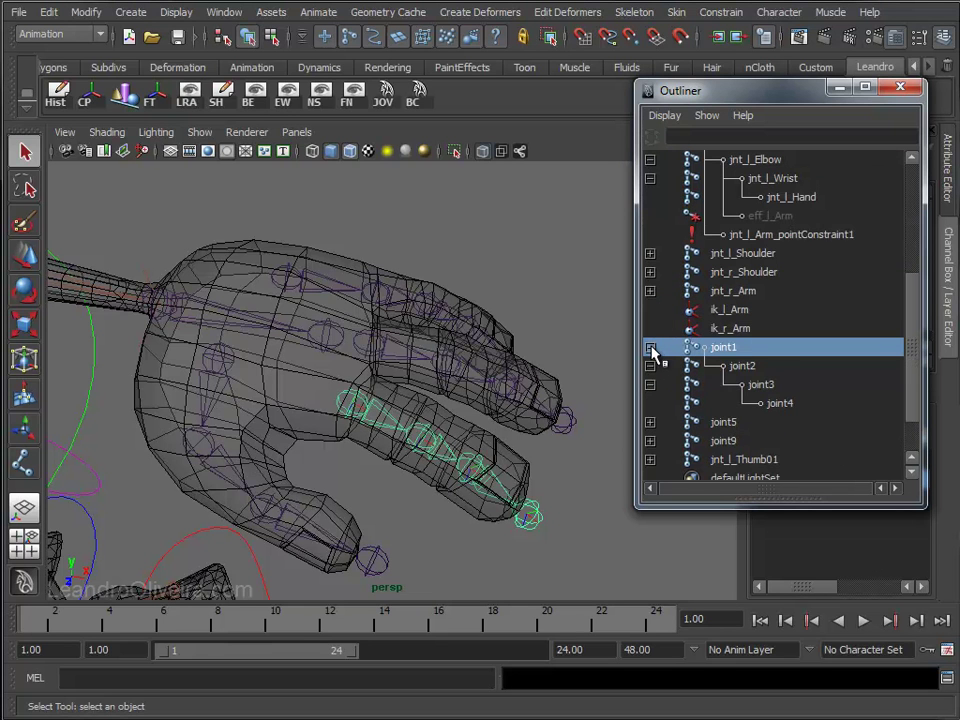
pyautogui.doubleClick(733, 347)
pyautogui.write('jnt_l_Thumb01')
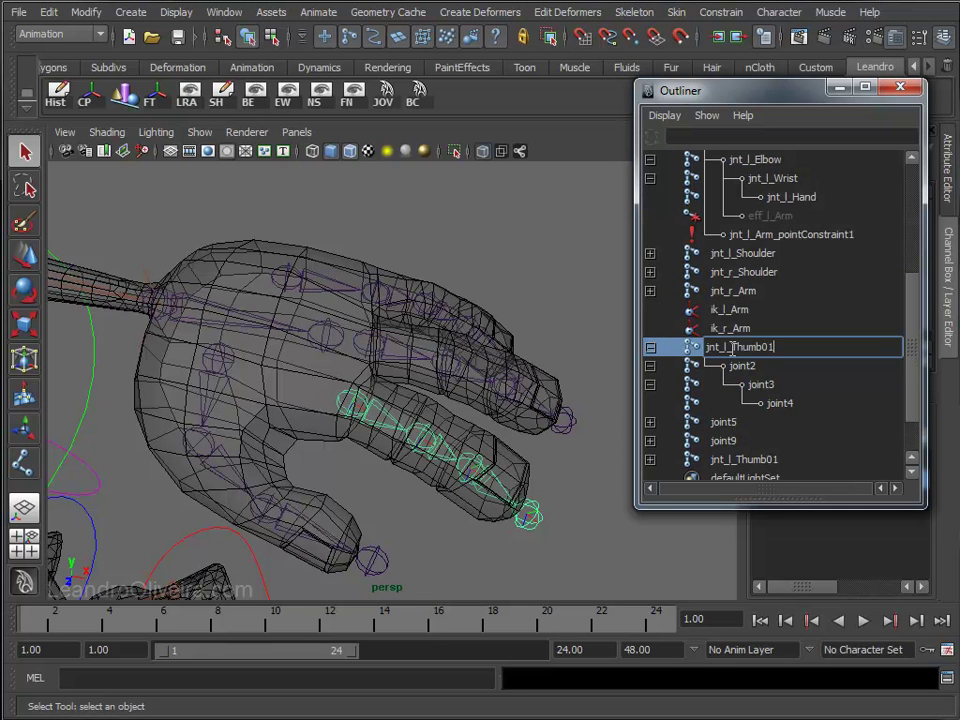
pyautogui.keyDown('shift'); pyautogui.click(733, 347); pyautogui.keyUp('shift')
pyautogui.write('Index')
pyautogui.press('Return')
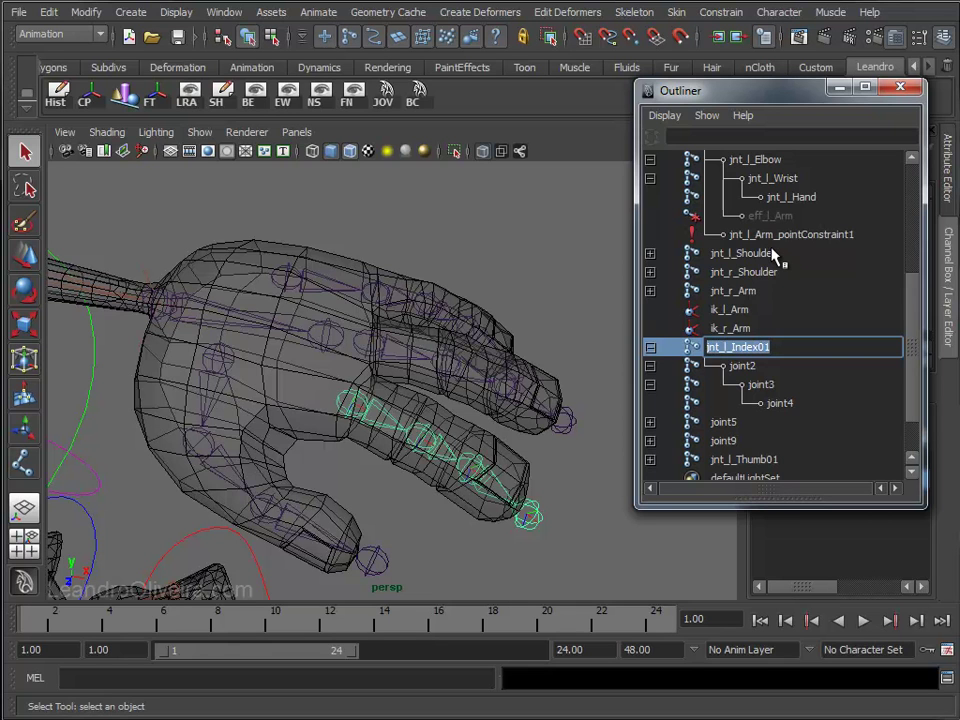
pyautogui.press('Return')
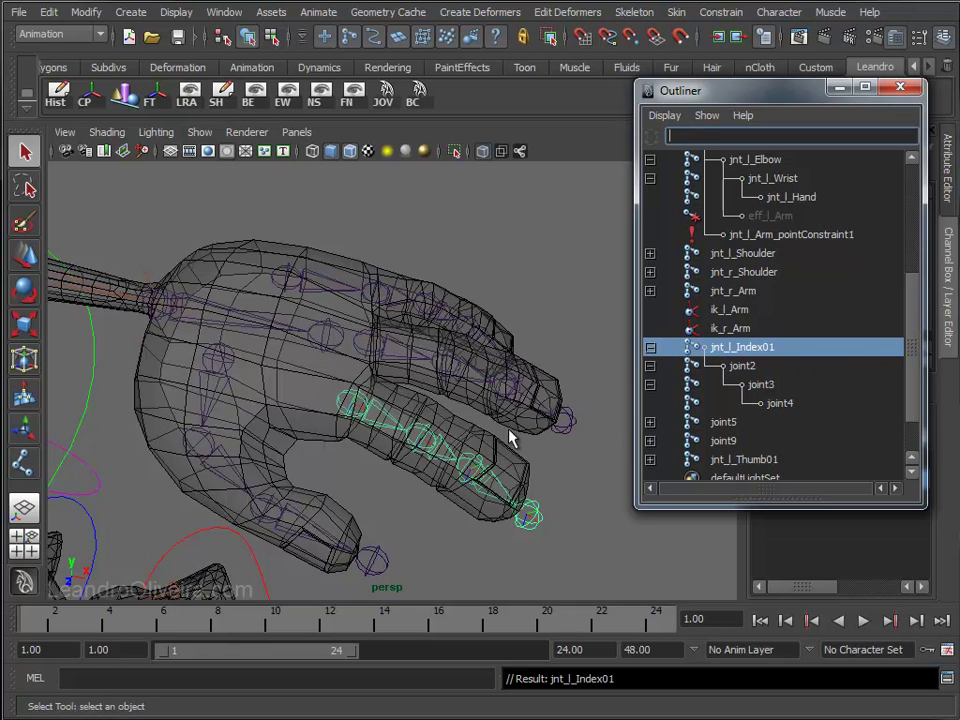
# Rename joint2 and joint3 to jnt_l_Index02 and jnt_l_Index03.
pyautogui.doubleClick(744, 368)
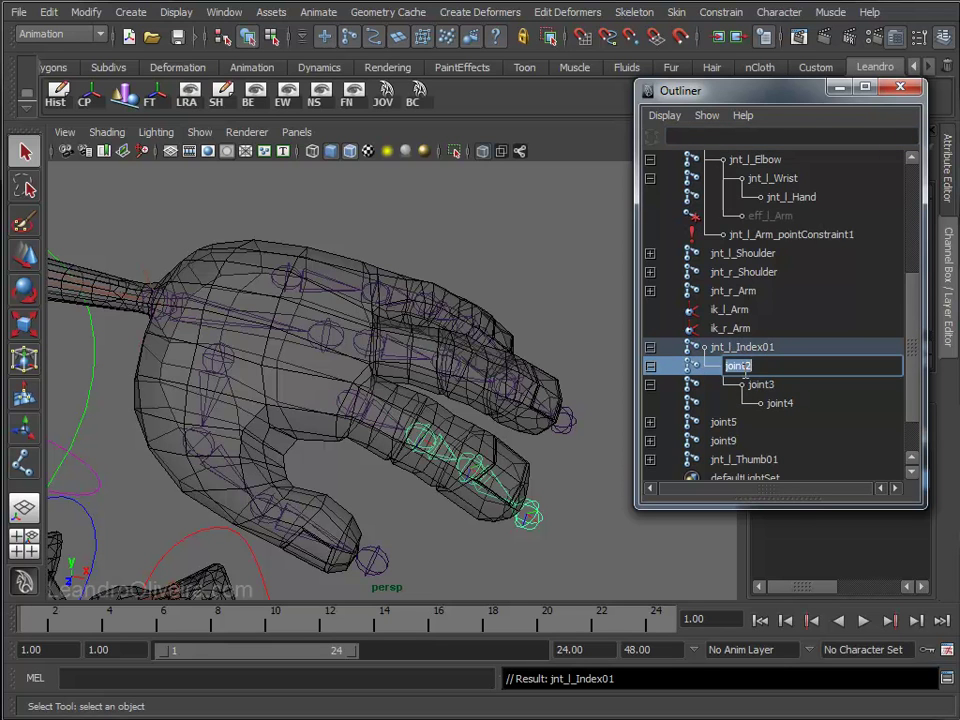
pyautogui.write('jnt_l_Index01')
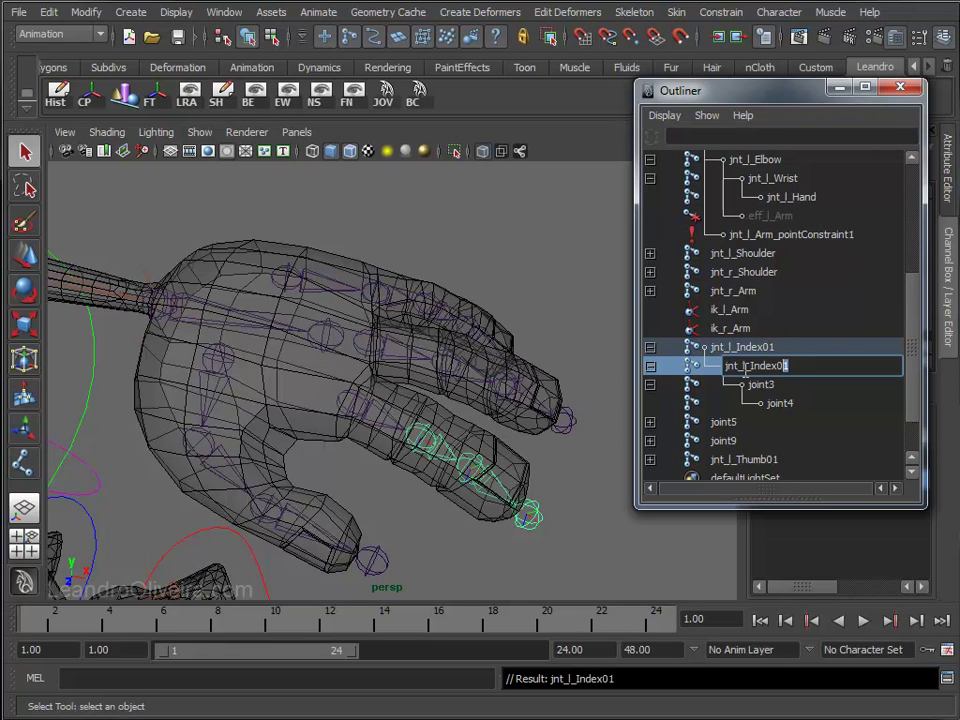
pyautogui.write('2')
pyautogui.press('Return')
pyautogui.doubleClick(762, 386)
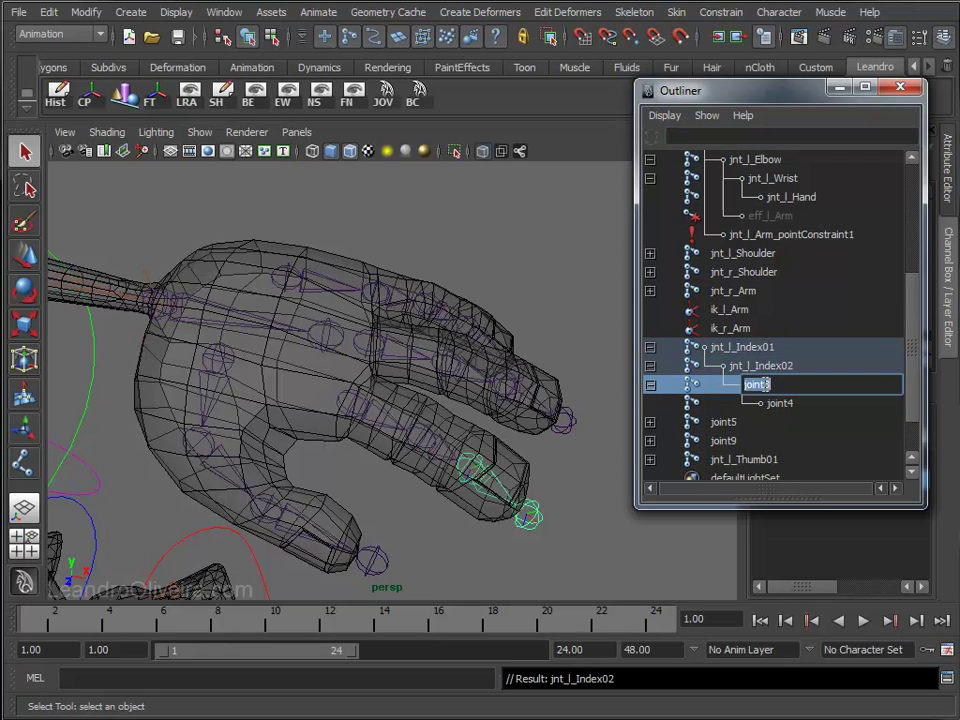
pyautogui.write('jnt_l_Index01')
pyautogui.write('3')
pyautogui.press('Return')
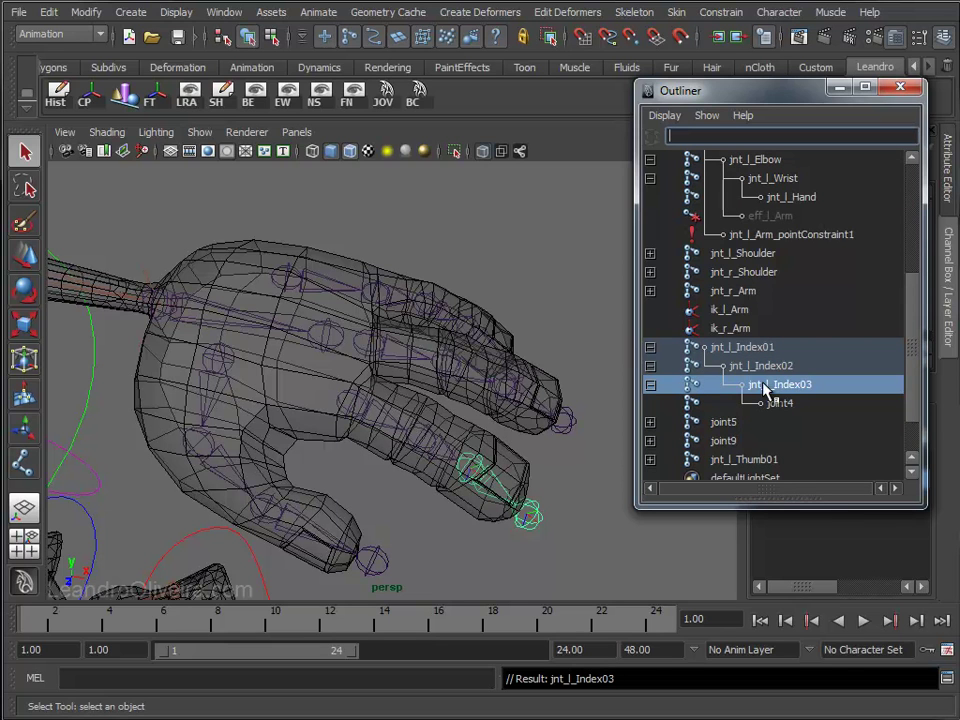
# Rename joint4 to jnt_l_IndexEND and collapse the index chain.
pyautogui.doubleClick(781, 403)
pyautogui.click(798, 404)
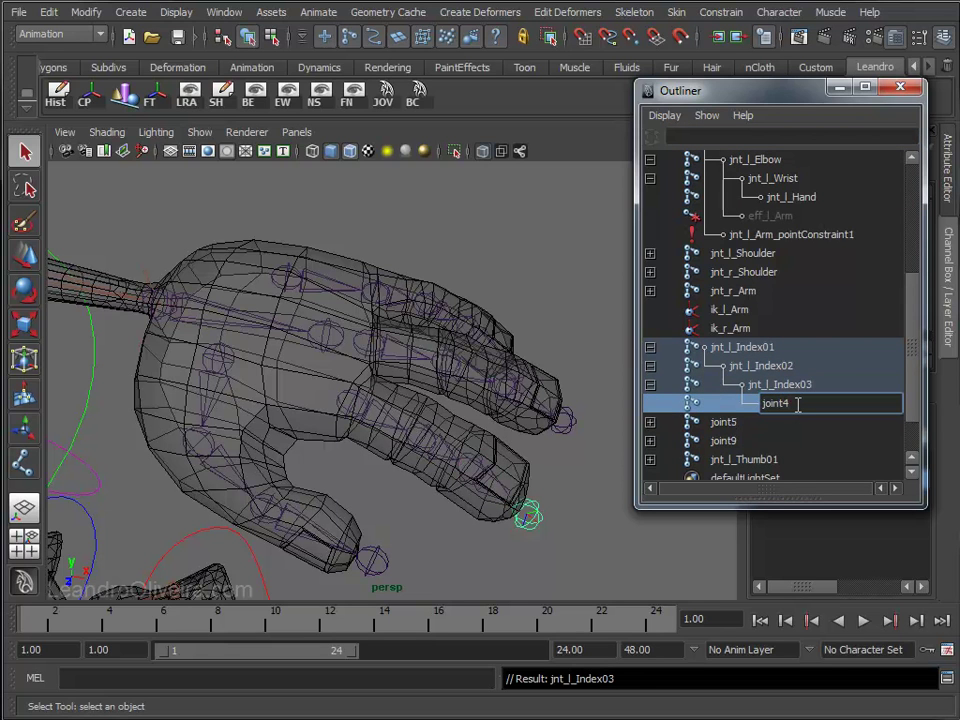
pyautogui.doubleClick(798, 404)
pyautogui.write('jnt_l_Index01')
pyautogui.hotkey('shift', 'Left')
pyautogui.hotkey('shift', 'Left')
pyautogui.write('E')
pyautogui.press('Return')
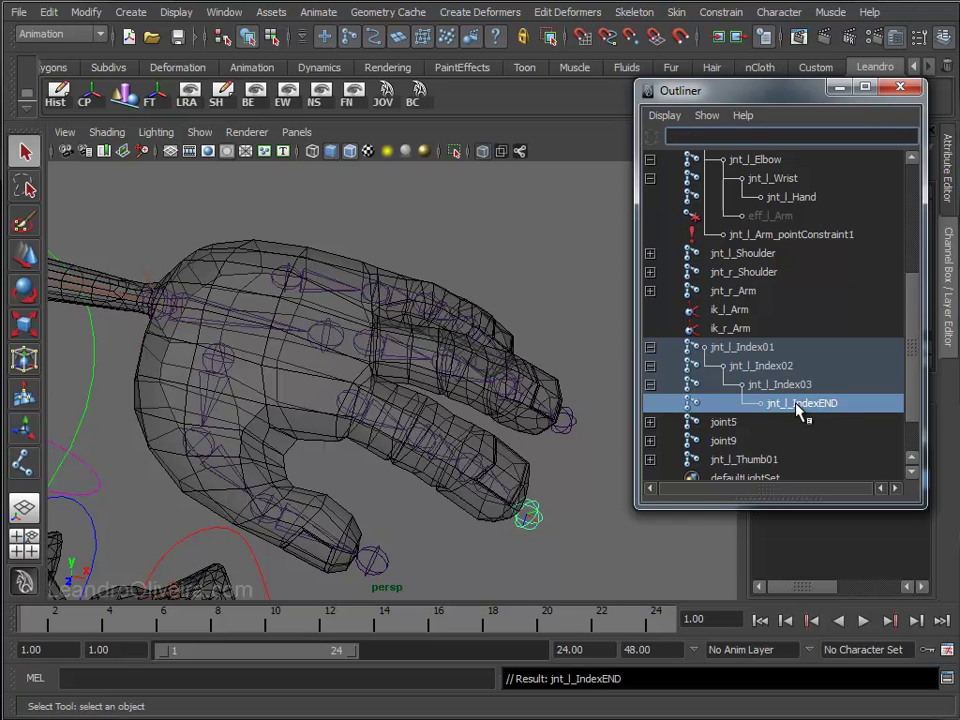
pyautogui.click(650, 346)
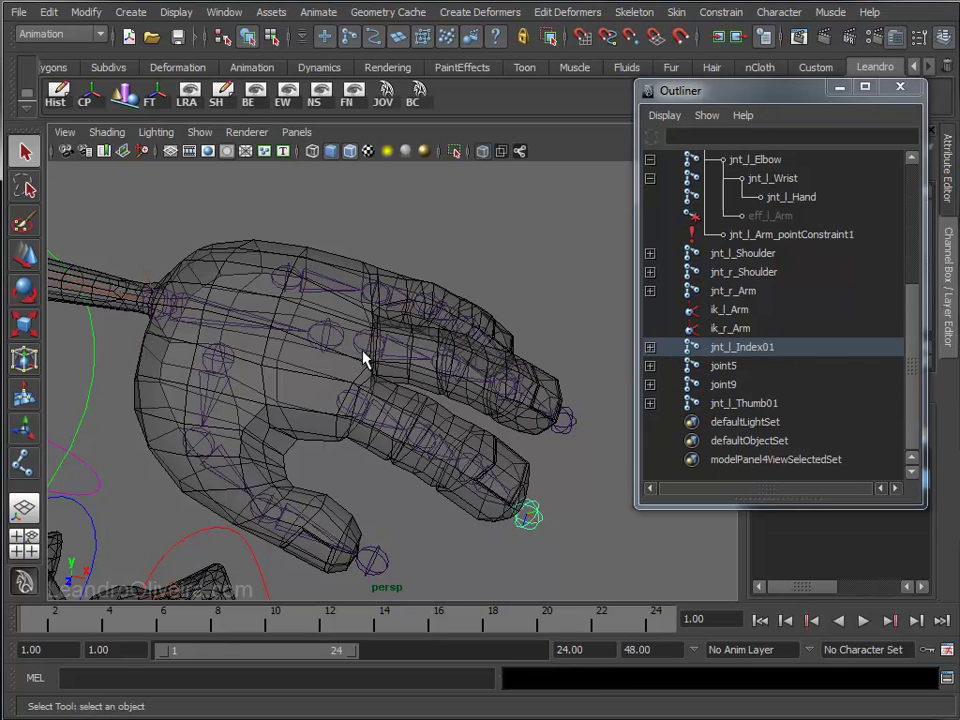
# Select the joint5 chain, expand it and rename joint5 to jnt_l_Middle01.
pyautogui.click(365, 358)
pyautogui.click(650, 366)
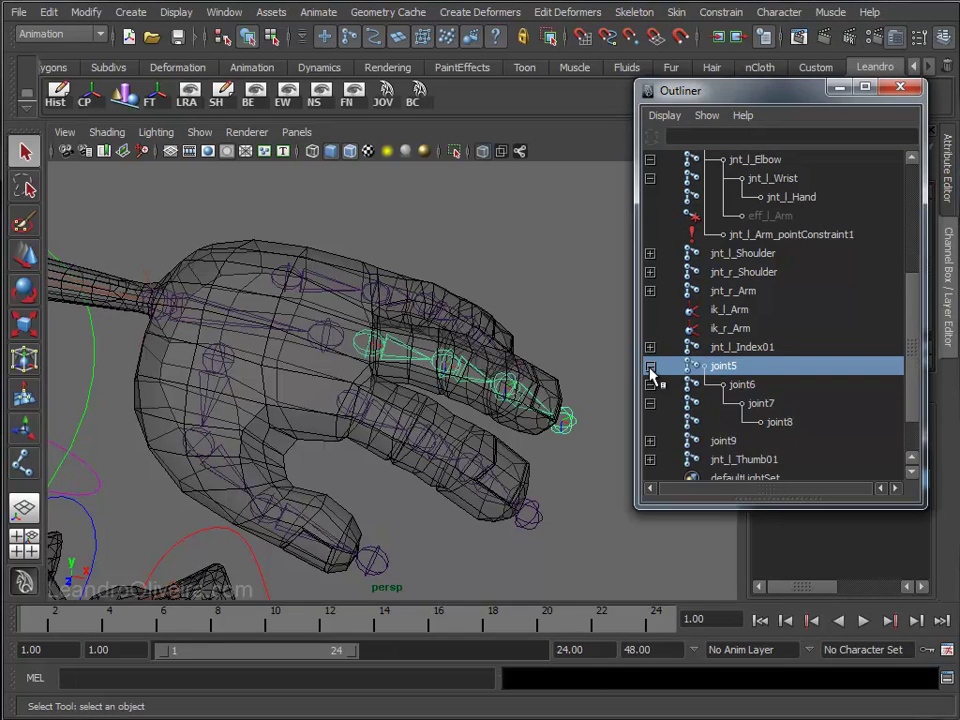
pyautogui.doubleClick(724, 368)
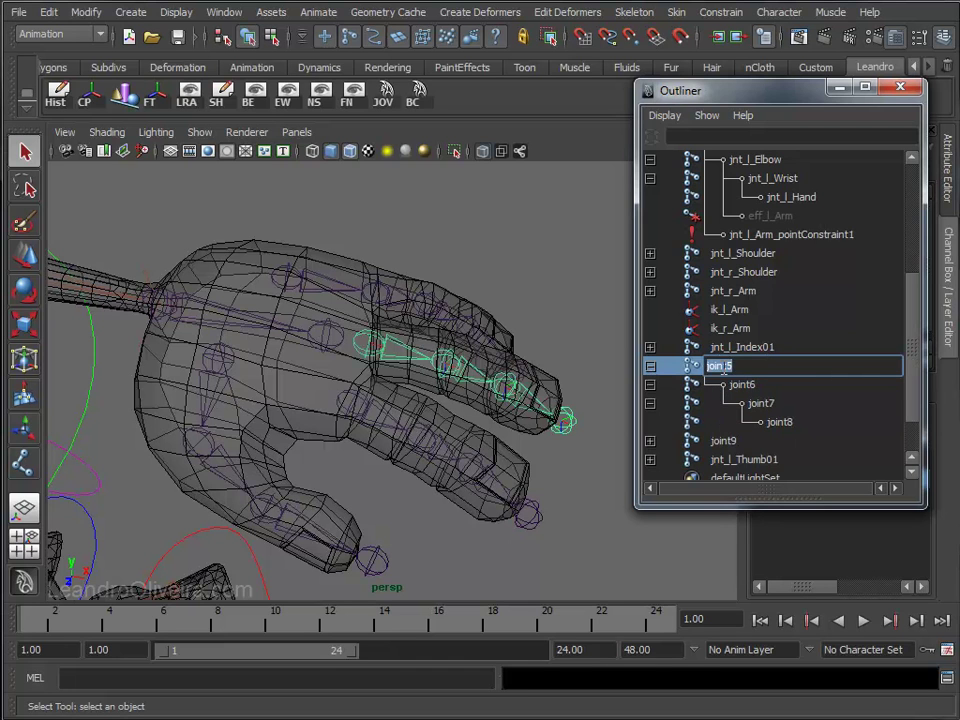
pyautogui.write('jnt_l_Index01')
pyautogui.hotkey('shift', 'Left')
pyautogui.hotkey('shift', 'Left')
pyautogui.hotkey('shift', 'Left')
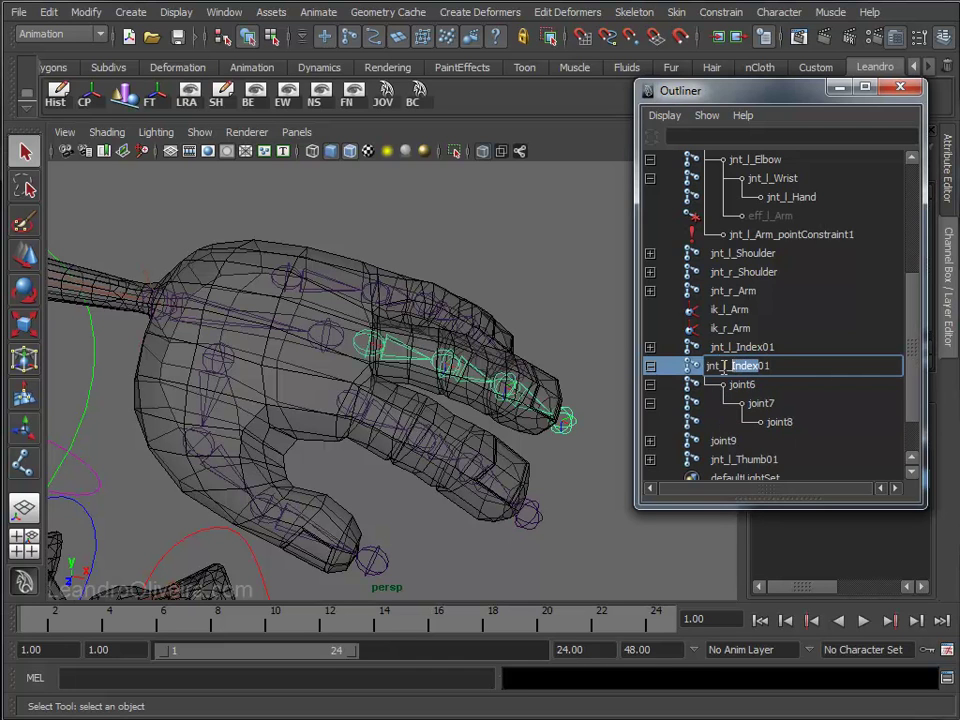
pyautogui.write('Middle')
pyautogui.hotkey('shift', 'Left')
pyautogui.hotkey('shift', 'Left')
pyautogui.hotkey('shift', 'Left')
pyautogui.hotkey('shift', 'Left')
pyautogui.hotkey('shift', 'Left')
pyautogui.hotkey('shift', 'Left')
pyautogui.hotkey('shift', 'Left')
pyautogui.hotkey('shift', 'Left')
pyautogui.hotkey('ctrl', 'c')
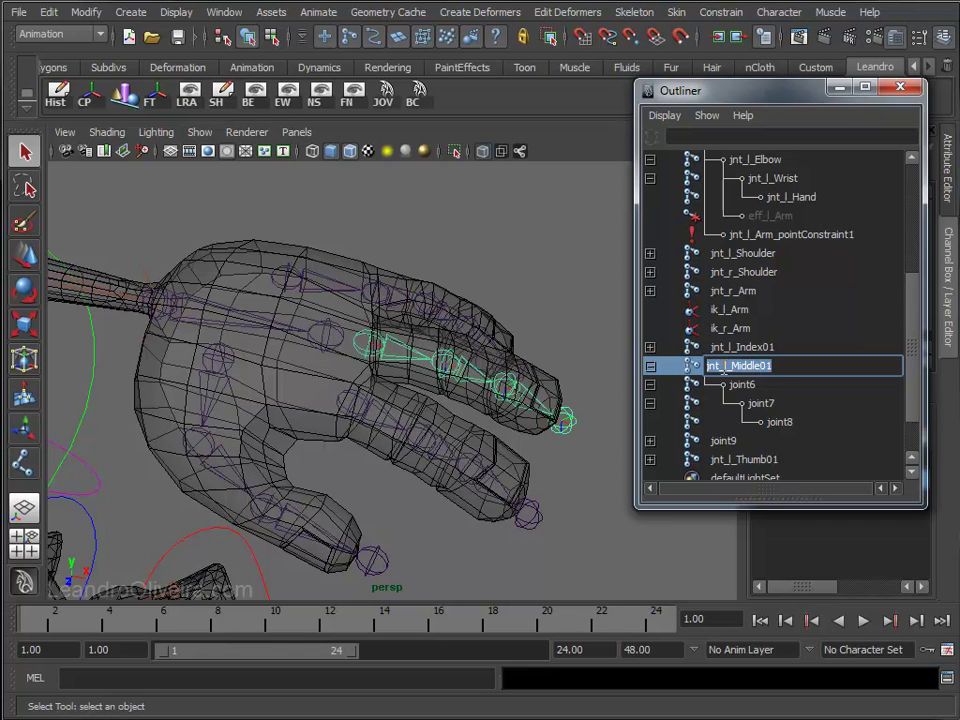
pyautogui.press('Return')
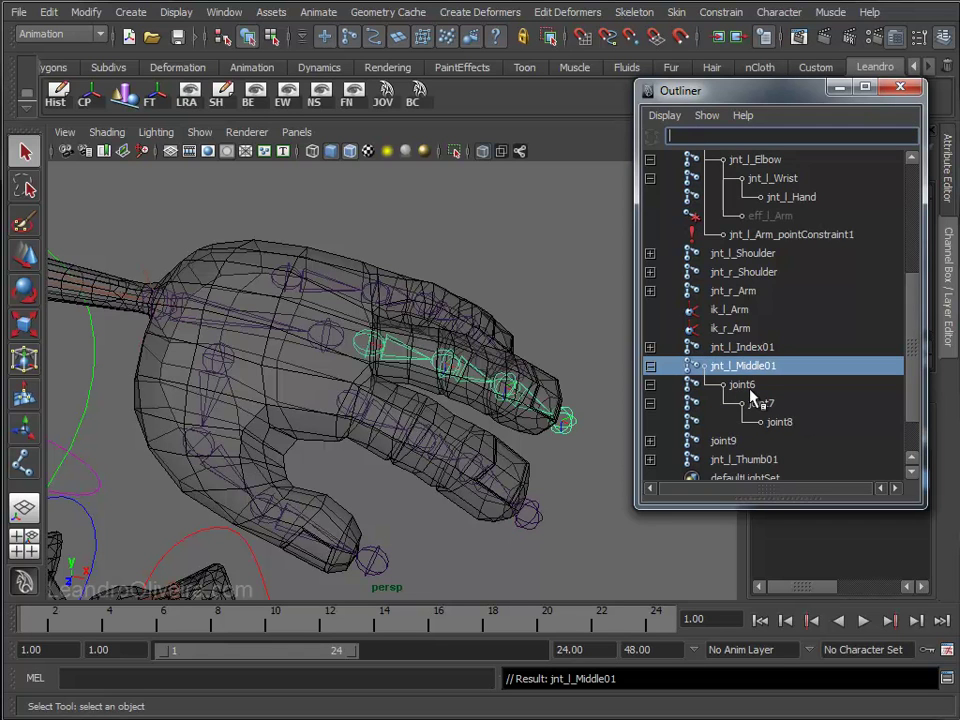
# Rename joint6 and joint7 to jnt_l_Middle02 and jnt_l_Middle03.
pyautogui.doubleClick(745, 384)
pyautogui.hotkey('ctrl', 'v')
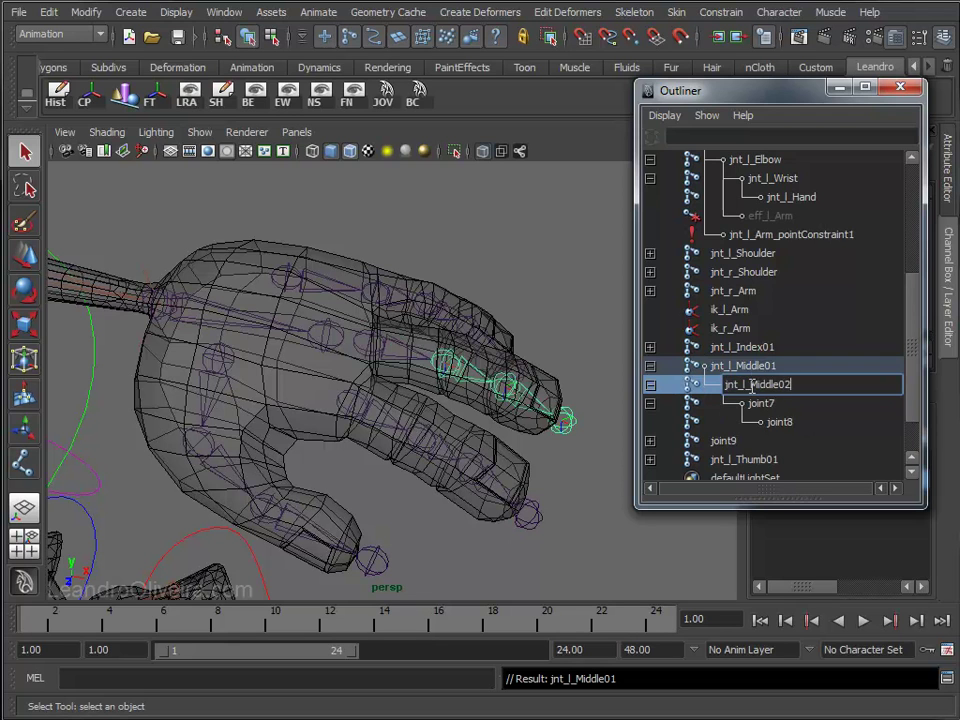
pyautogui.press('Return')
pyautogui.doubleClick(757, 402)
pyautogui.hotkey('ctrl', 'v')
pyautogui.press('BackSpace')
pyautogui.write('3')
pyautogui.press('Return')
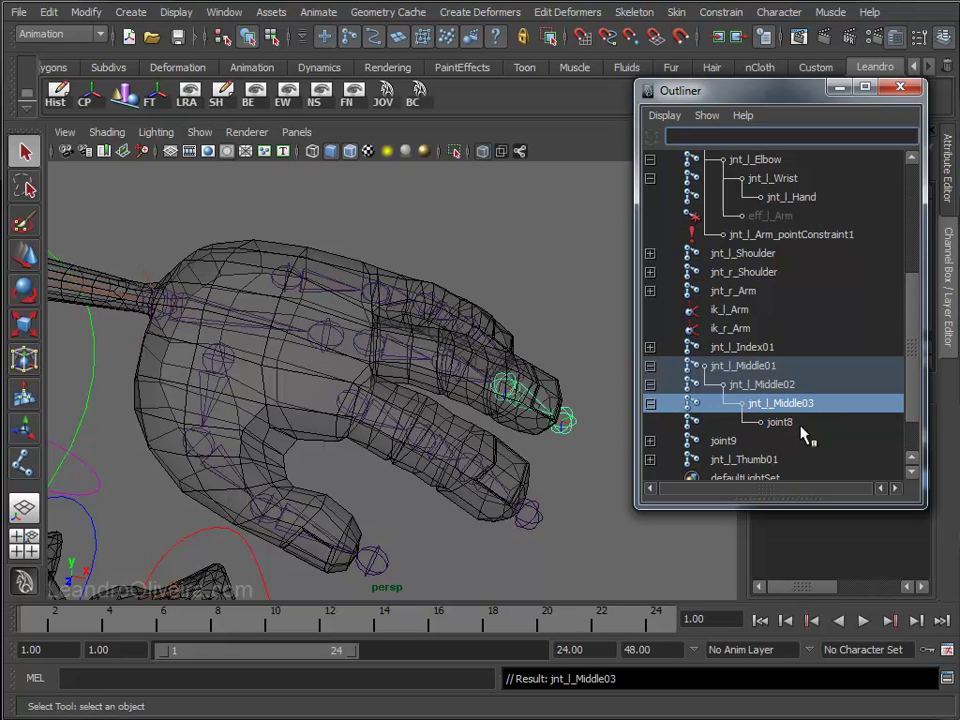
# Rename joint8 to jnt_l_MiddleEND and collapse the middle finger chain.
pyautogui.doubleClick(789, 422)
pyautogui.hotkey('ctrl', 'v')
pyautogui.hotkey('shift', 'Left')
pyautogui.write('EN')
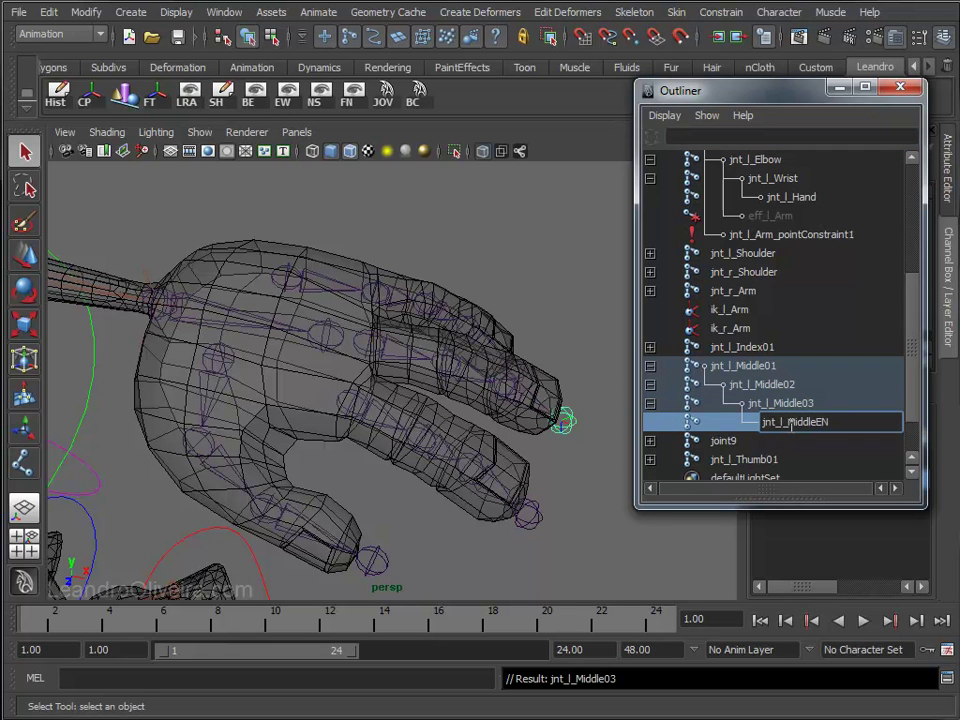
pyautogui.write('D')
pyautogui.press('Return')
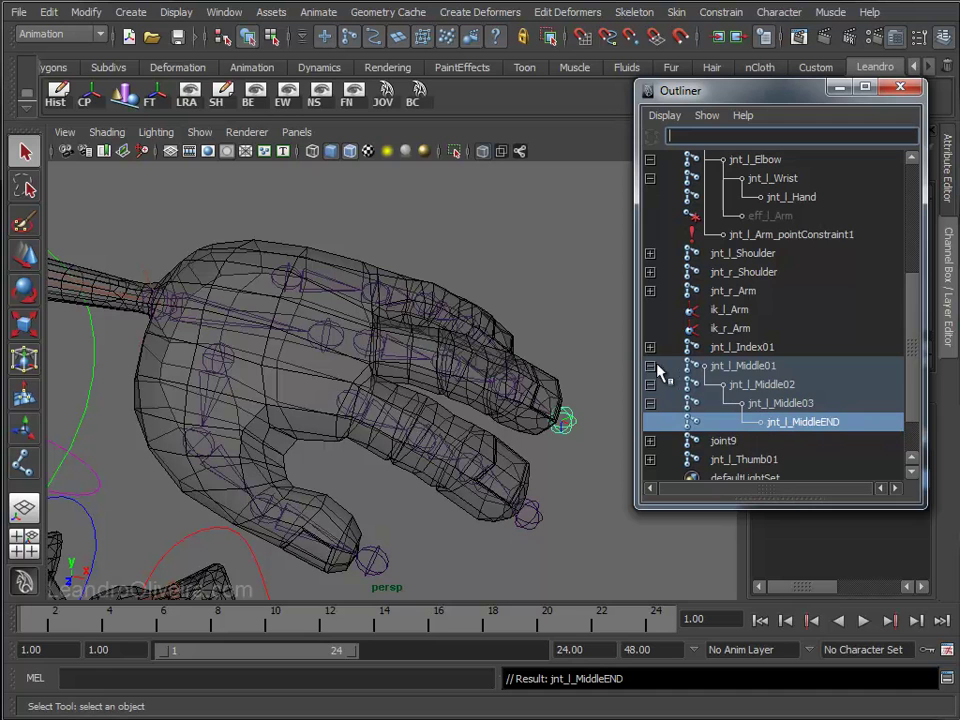
pyautogui.click(650, 365)
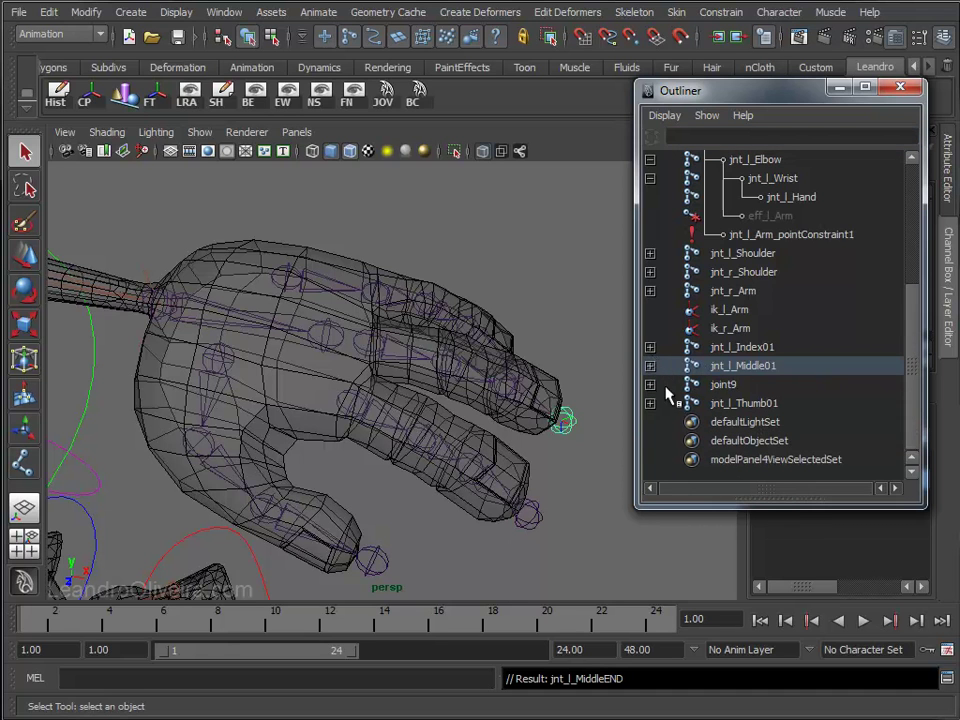
# Select the joint9 chain, expand it and rename joint9 to jnt_l_Pinky01.
pyautogui.click(688, 386)
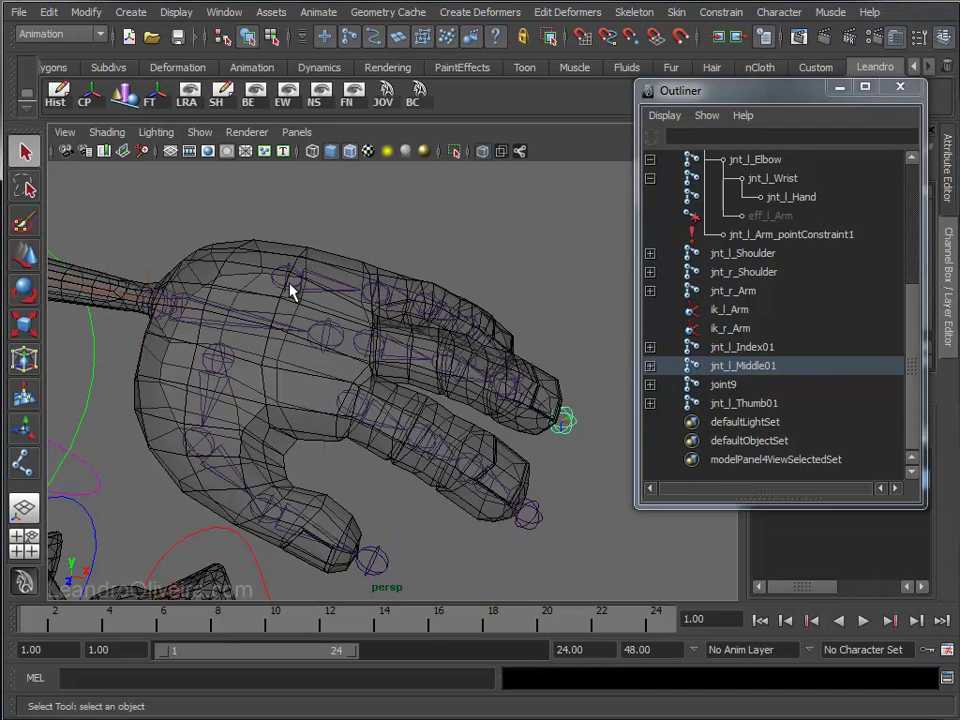
pyautogui.click(651, 385)
pyautogui.doubleClick(721, 386)
pyautogui.write('jnt_l_Middle01')
pyautogui.hotkey('shift', 'Left')
pyautogui.hotkey('shift', 'Left')
pyautogui.hotkey('shift', 'Left')
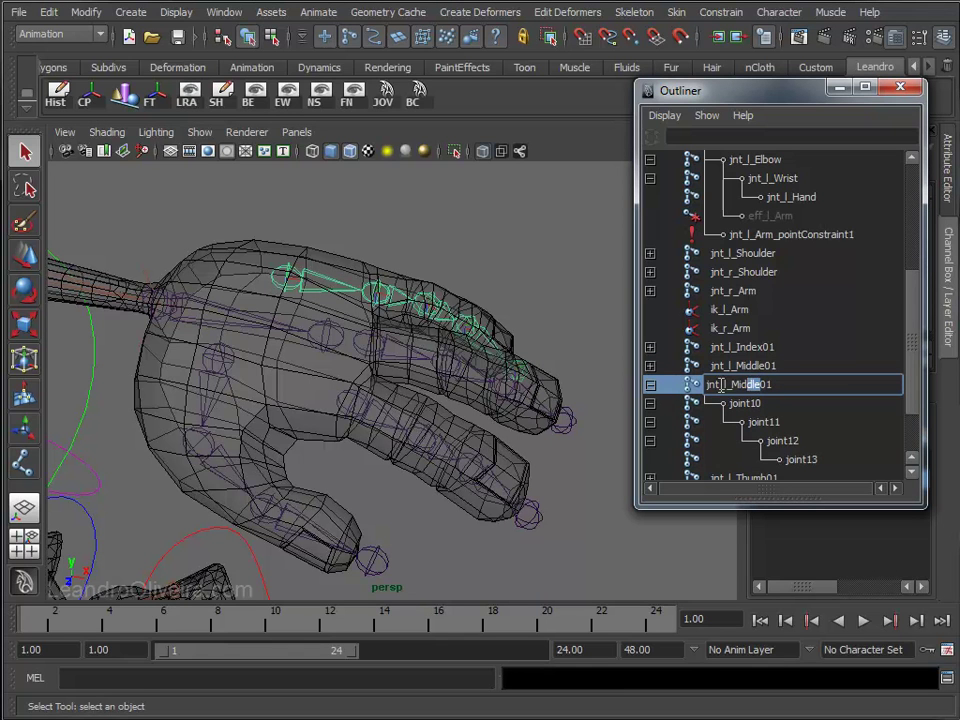
pyautogui.write('Pinky')
pyautogui.doubleClick(721, 386)
pyautogui.hotkey('ctrl', 'c')
pyautogui.press('Return')
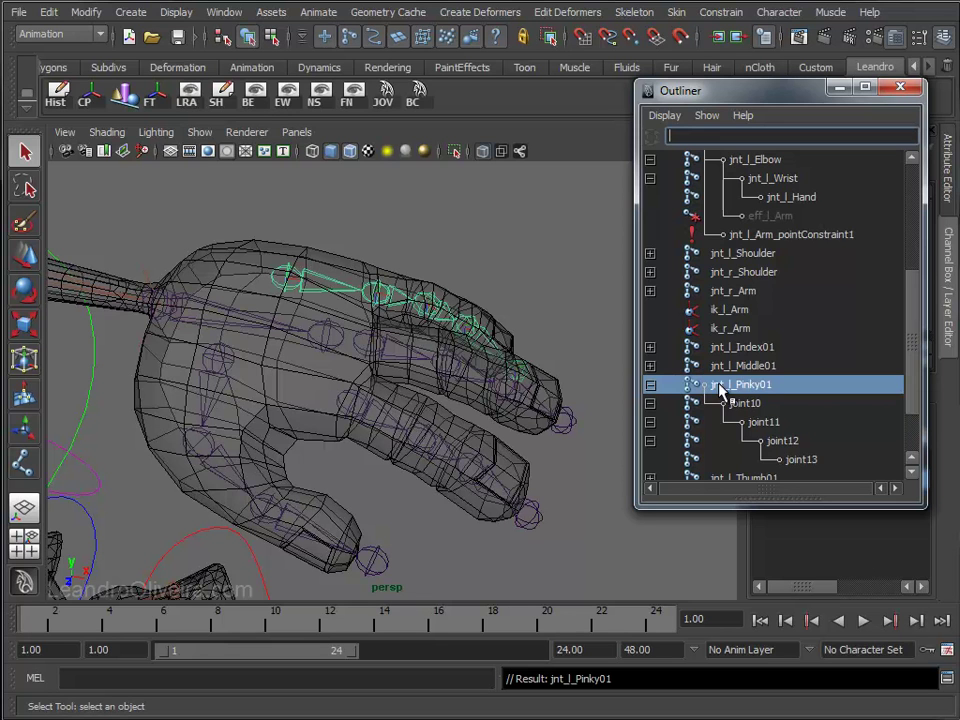
# Rename joint10, joint11 and joint12 to jnt_l_Pinky02, jnt_l_Pinky03 and jnt_l_Pinky04.
pyautogui.doubleClick(748, 403)
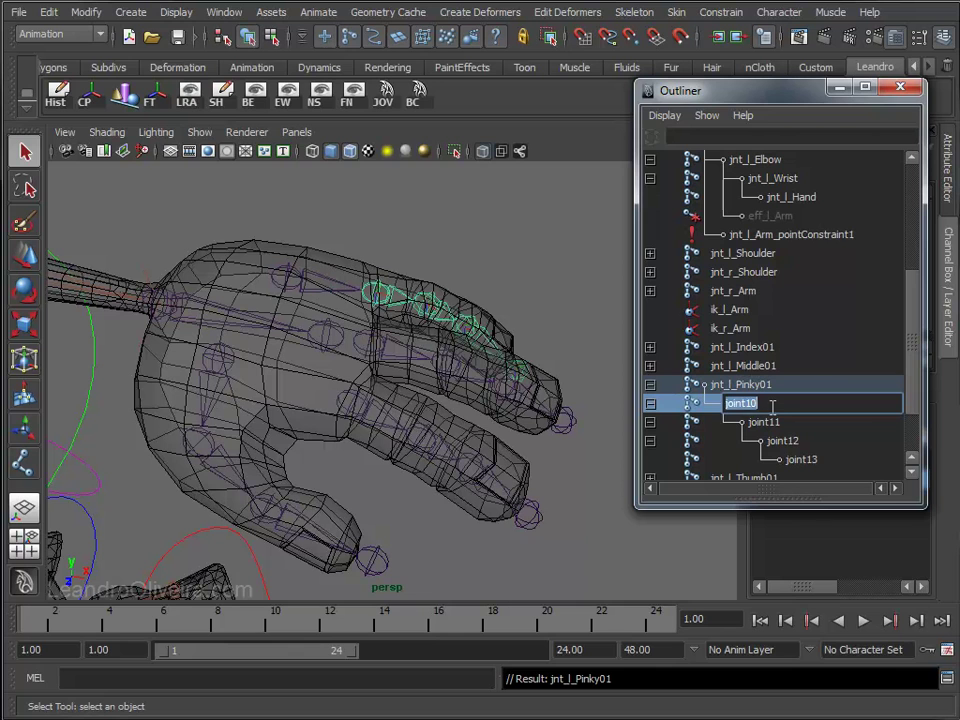
pyautogui.hotkey('ctrl', 'v')
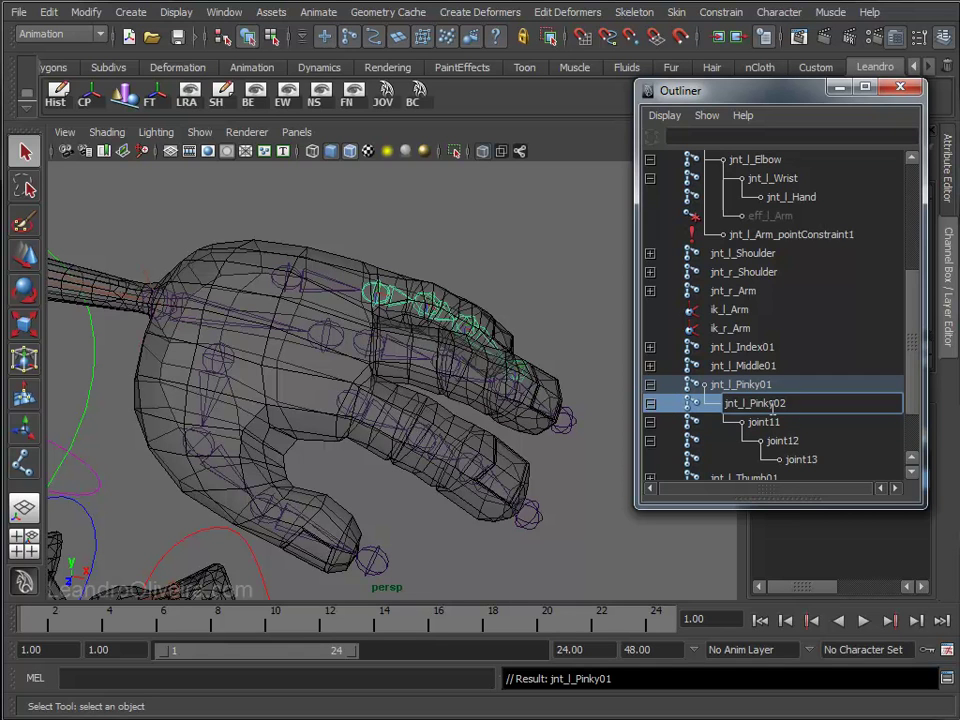
pyautogui.press('Return')
pyautogui.doubleClick(766, 421)
pyautogui.hotkey('ctrl', 'v')
pyautogui.press('Return')
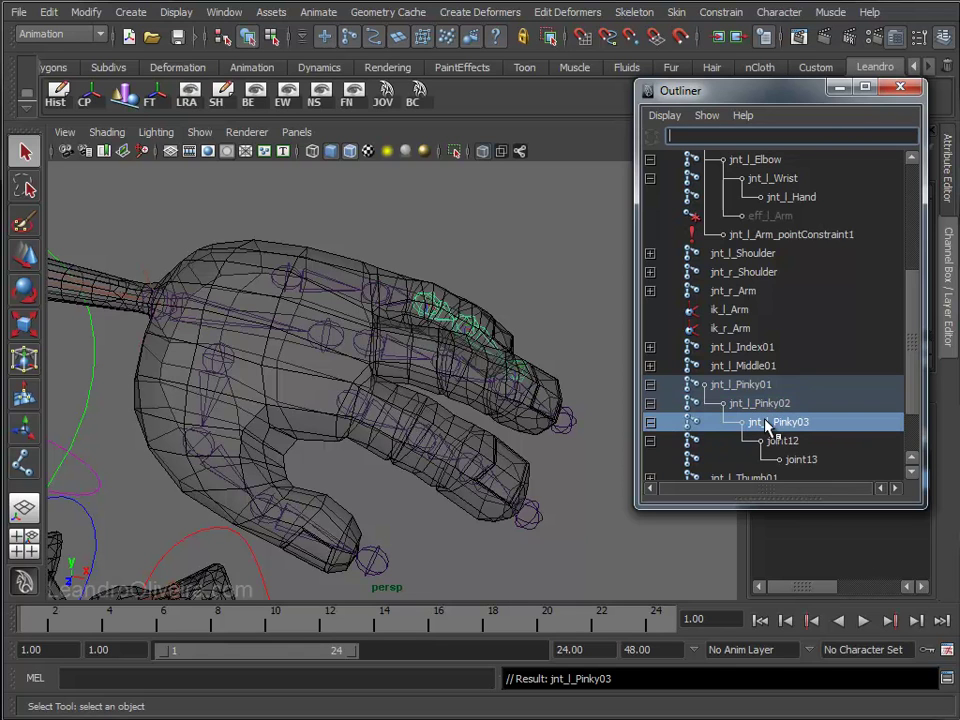
pyautogui.doubleClick(786, 442)
pyautogui.hotkey('ctrl', 'v')
pyautogui.press('BackSpace')
pyautogui.write('4')
pyautogui.press('Return')
# Rename joint13 to jnt_l_PinkyEND and collapse the pinky chain.
pyautogui.click(804, 461)
pyautogui.doubleClick(804, 461)
pyautogui.hotkey('ctrl', 'v')
pyautogui.hotkey('shift', 'Left')
pyautogui.hotkey('shift', 'Left')
pyautogui.write('E')
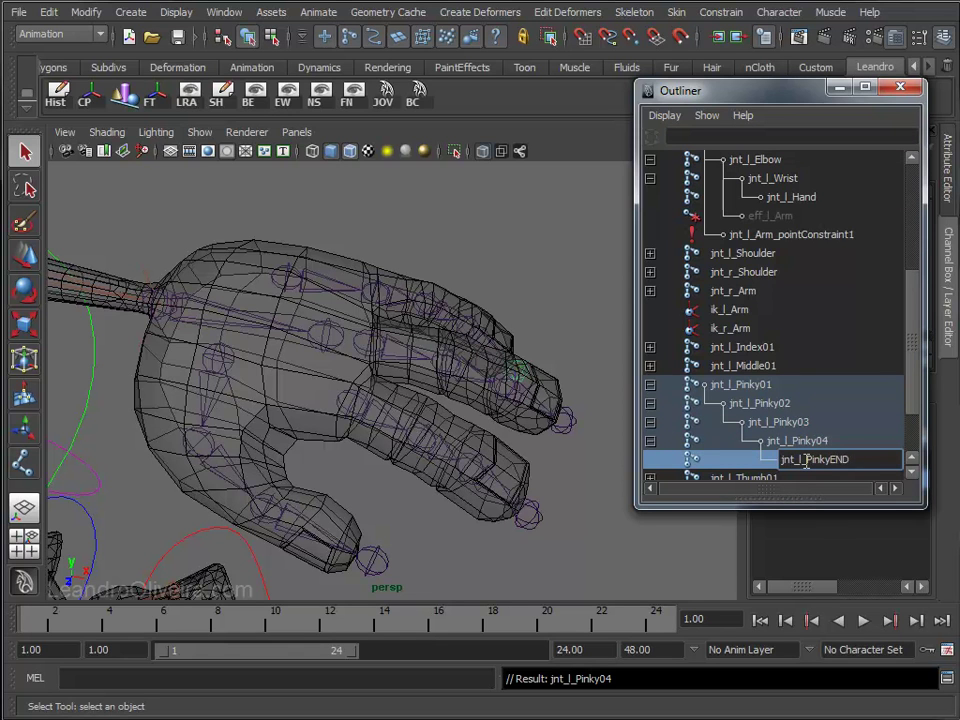
pyautogui.press('Return')
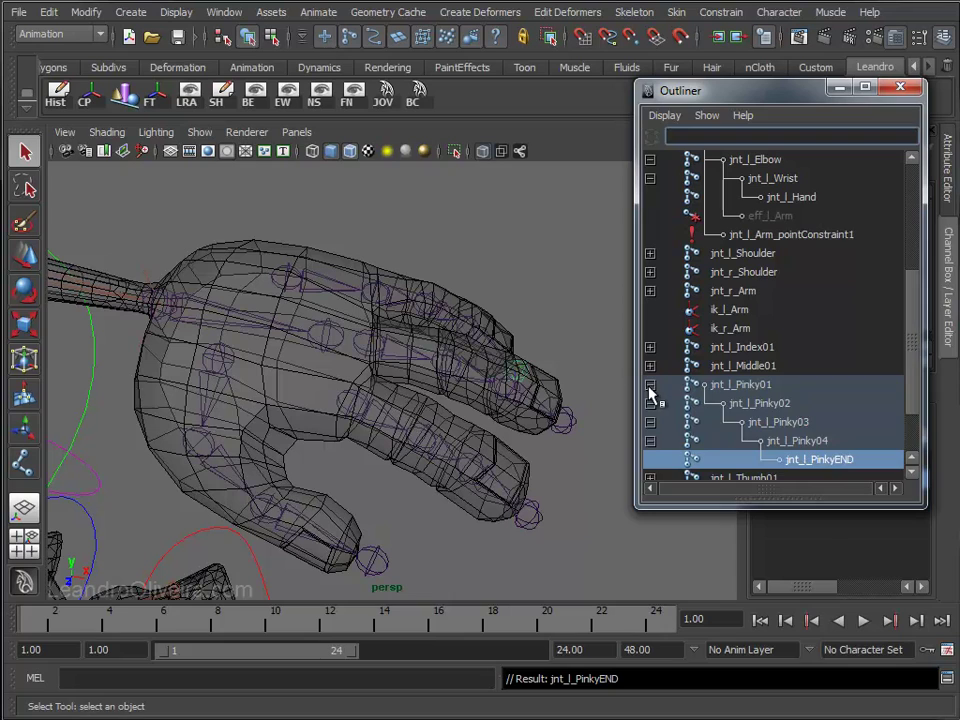
pyautogui.click(650, 384)
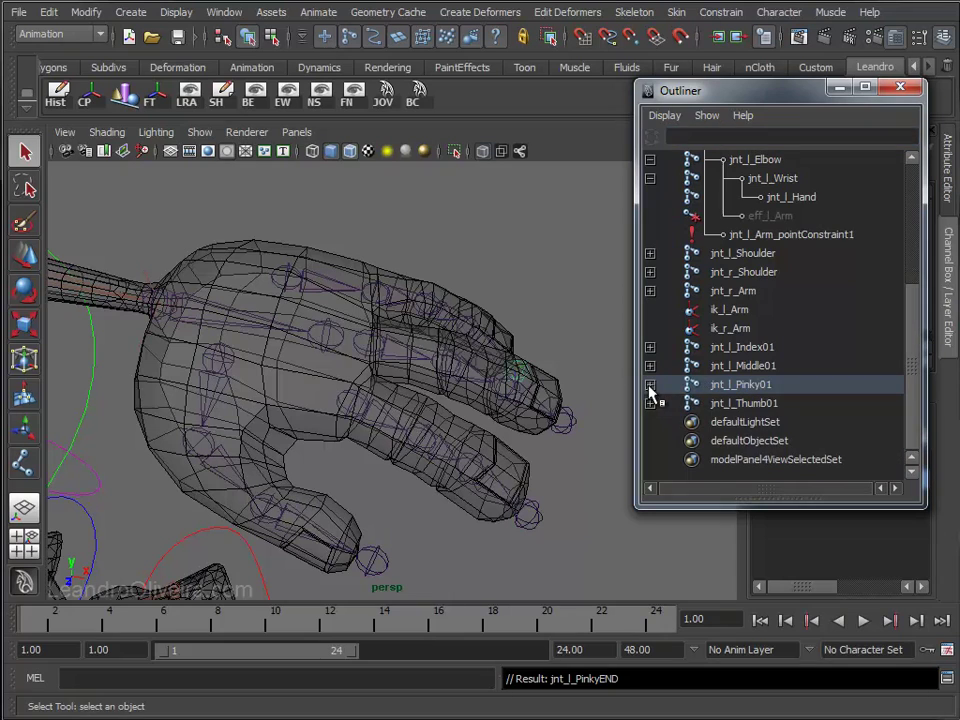
pyautogui.click(838, 90)
pyautogui.keyDown('alt'); pyautogui.moveTo(439, 360); pyautogui.dragTo(420, 338, button='right'); pyautogui.keyUp('alt')
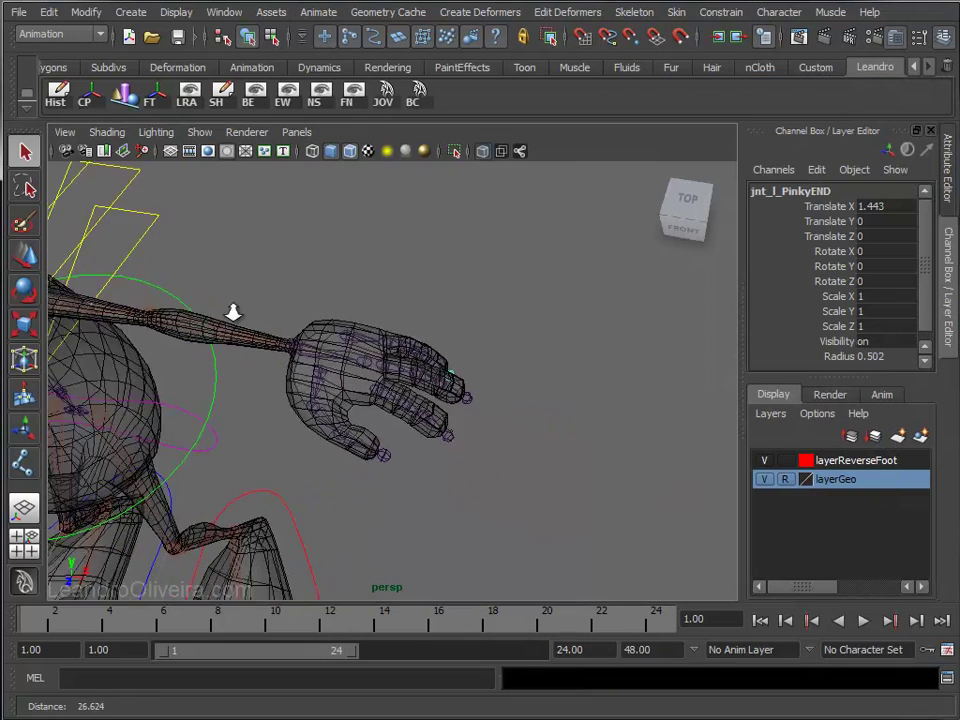
pyautogui.moveTo(420, 338)
pyautogui.keyDown('alt'); pyautogui.mouseDown()
pyautogui.moveTo(435, 306)
pyautogui.moveTo(401, 306)
pyautogui.moveTo(435, 362)
pyautogui.mouseUp(); pyautogui.keyUp('alt')
pyautogui.click(450, 366)
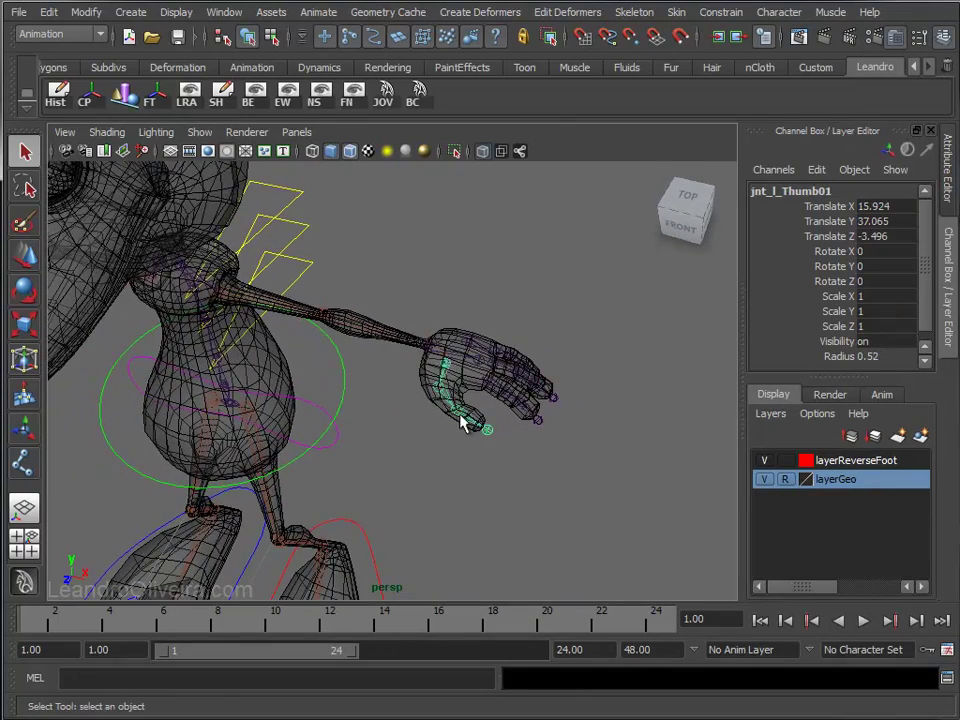
pyautogui.keyDown('alt'); pyautogui.moveTo(461, 420); pyautogui.dragTo(590, 398, button='middle'); pyautogui.keyUp('alt')
pyautogui.keyDown('alt'); pyautogui.moveTo(590, 398); pyautogui.dragTo(568, 356); pyautogui.keyUp('alt')
pyautogui.keyDown('alt'); pyautogui.moveTo(568, 356); pyautogui.dragTo(454, 381, button='right'); pyautogui.keyUp('alt')
pyautogui.keyDown('alt'); pyautogui.moveTo(454, 381); pyautogui.dragTo(430, 375); pyautogui.keyUp('alt')
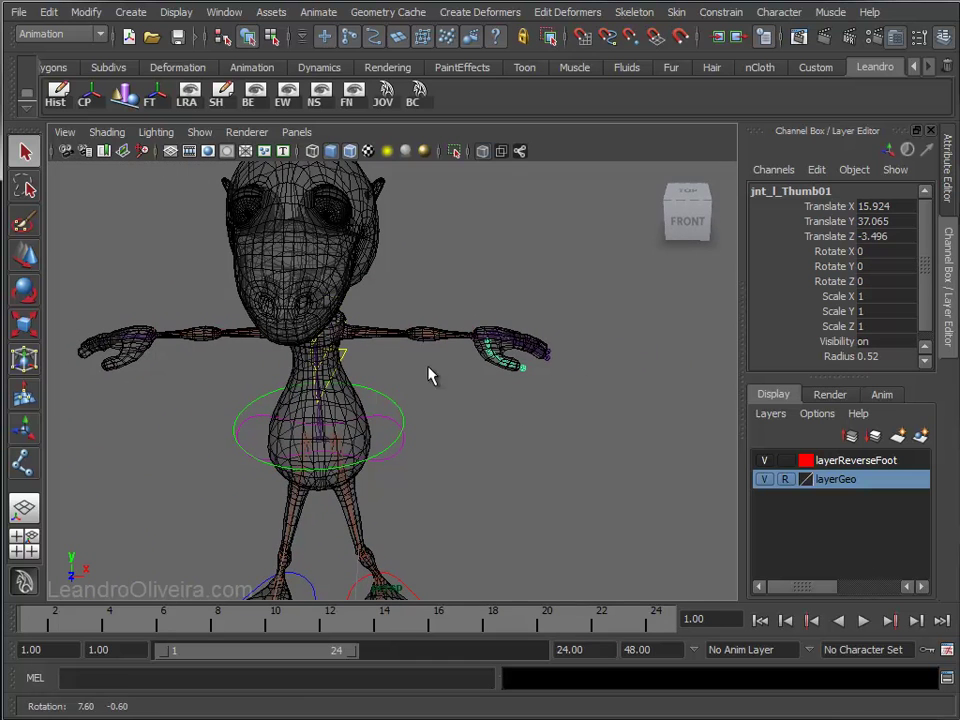
pyautogui.click(645, 14)
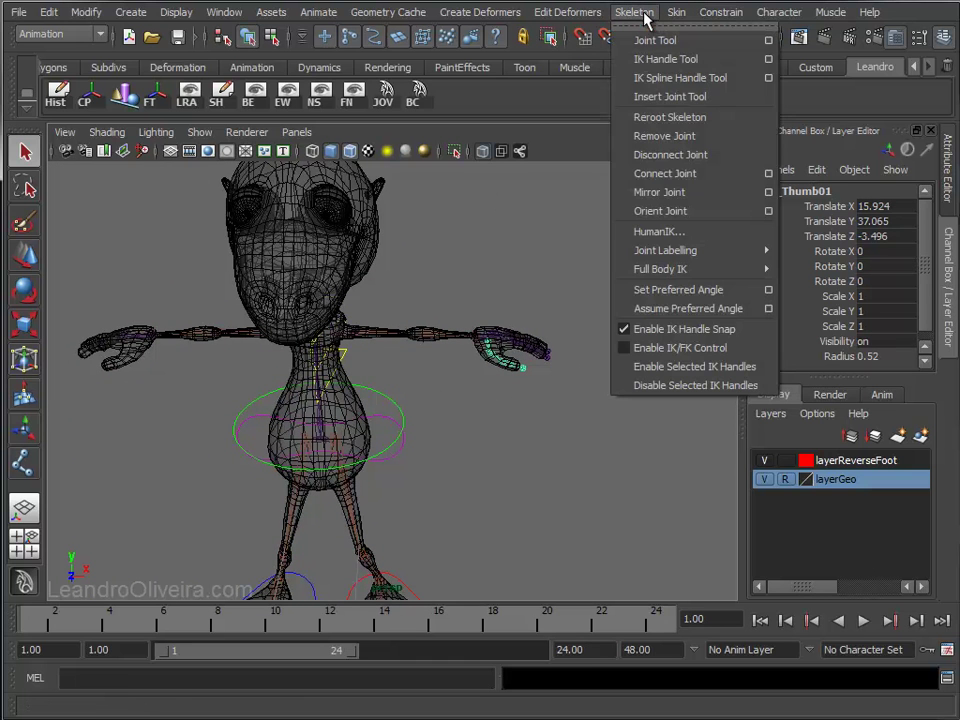
pyautogui.click(667, 192)
pyautogui.keyDown('alt'); pyautogui.moveTo(425, 240); pyautogui.dragTo(440, 300); pyautogui.keyUp('alt')
pyautogui.keyDown('alt'); pyautogui.moveTo(440, 300); pyautogui.dragTo(491, 369, button='right'); pyautogui.keyUp('alt')
pyautogui.moveTo(407, 342)
pyautogui.keyDown('alt'); pyautogui.mouseDown(button='middle')
pyautogui.moveTo(570, 372)
pyautogui.moveTo(360, 321)
pyautogui.mouseUp(button='middle'); pyautogui.keyUp('alt')
pyautogui.keyDown('alt'); pyautogui.moveTo(360, 321); pyautogui.dragTo(396, 381, button='right'); pyautogui.keyUp('alt')
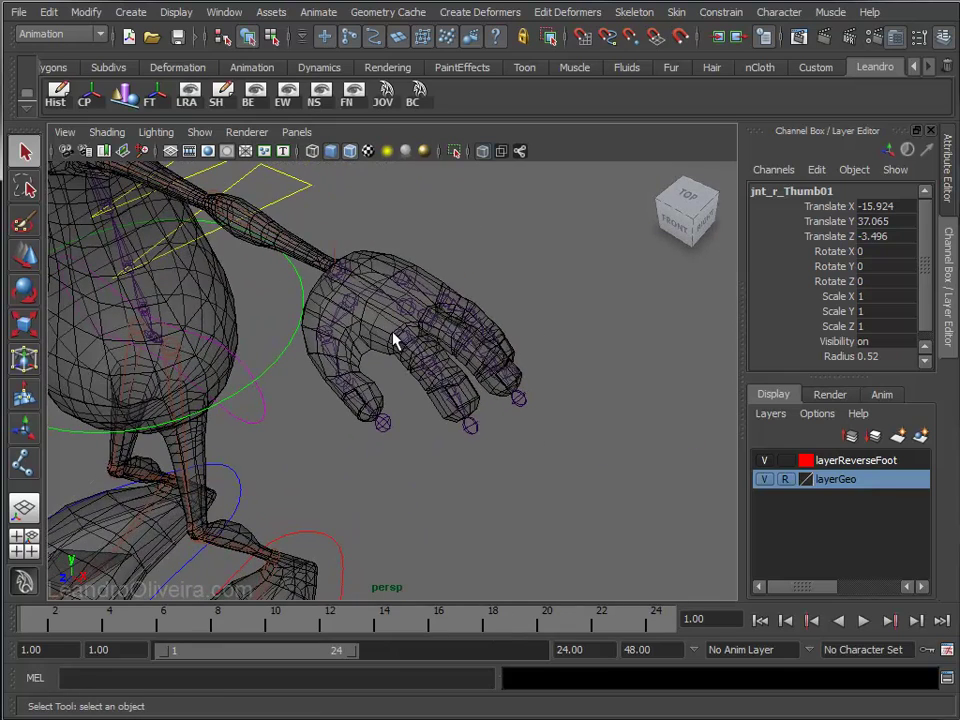
pyautogui.click(400, 340)
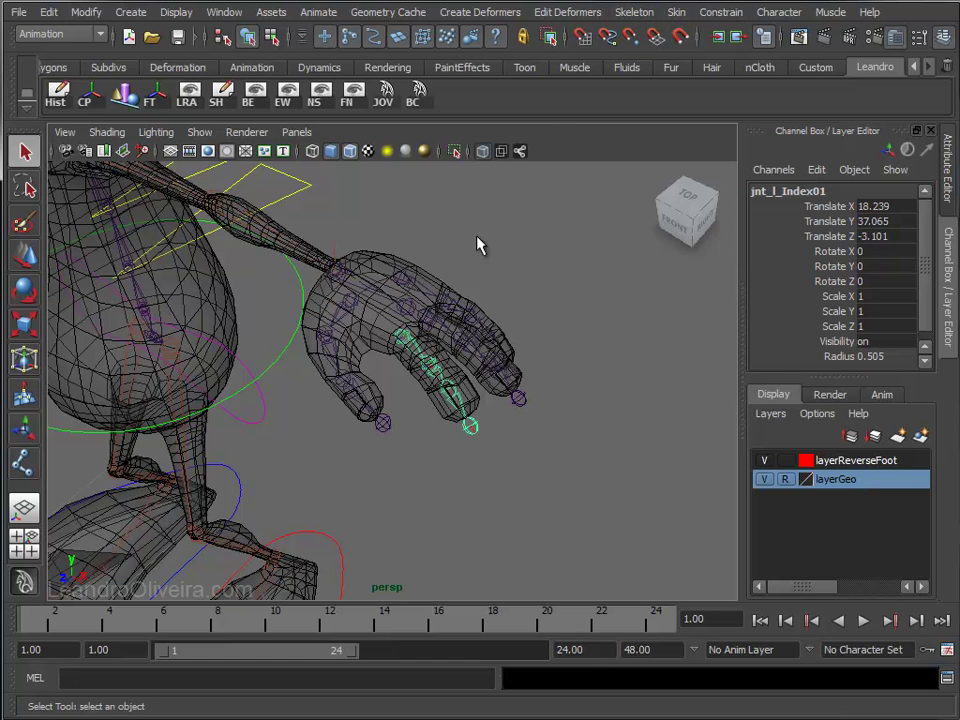
pyautogui.keyDown('alt'); pyautogui.moveTo(478, 242); pyautogui.dragTo(514, 216); pyautogui.keyUp('alt')
pyautogui.moveTo(514, 216)
pyautogui.keyDown('alt'); pyautogui.mouseDown(button='right')
pyautogui.moveTo(495, 260)
pyautogui.moveTo(508, 279)
pyautogui.mouseUp(button='right'); pyautogui.keyUp('alt')
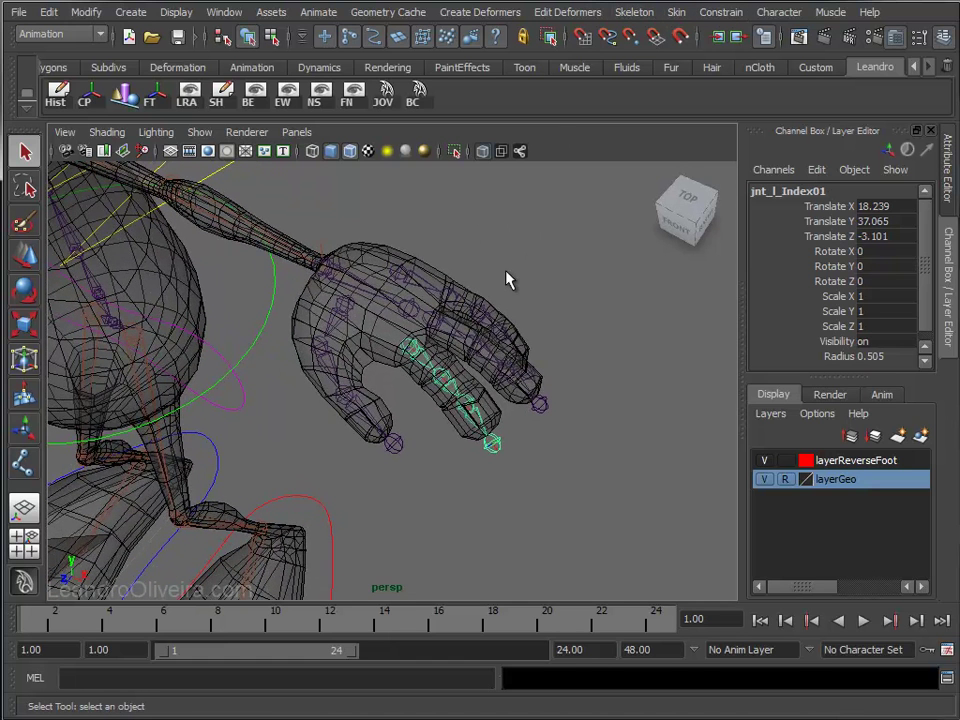
pyautogui.hotkey('ctrl', 'm')
pyautogui.click(429, 328)
pyautogui.hotkey('ctrl', 'm')
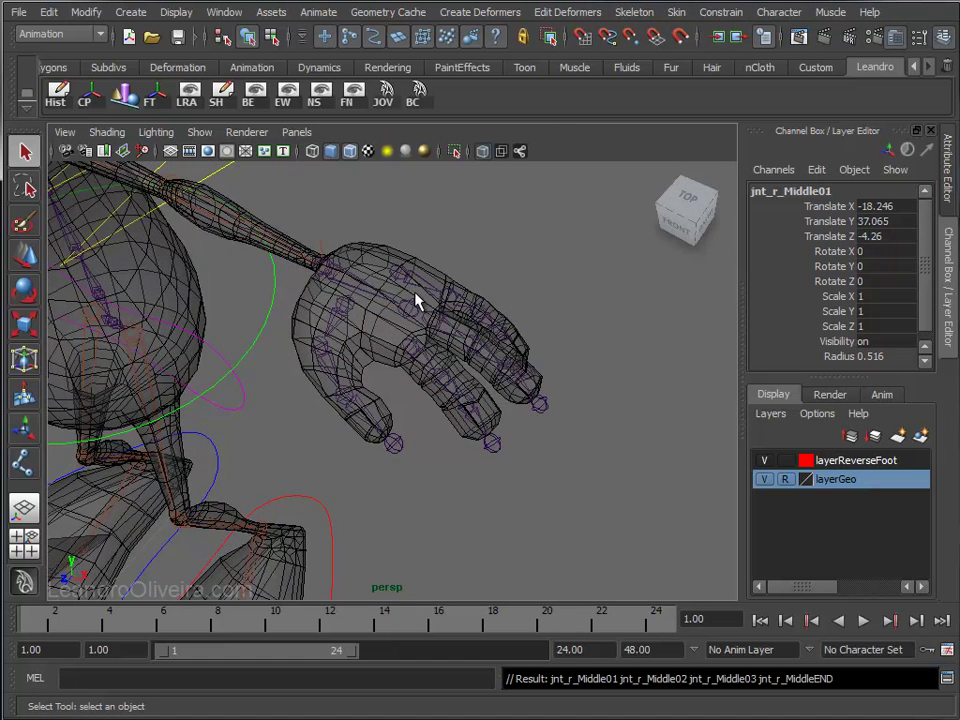
pyautogui.click(398, 283)
pyautogui.hotkey('ctrl', 'm')
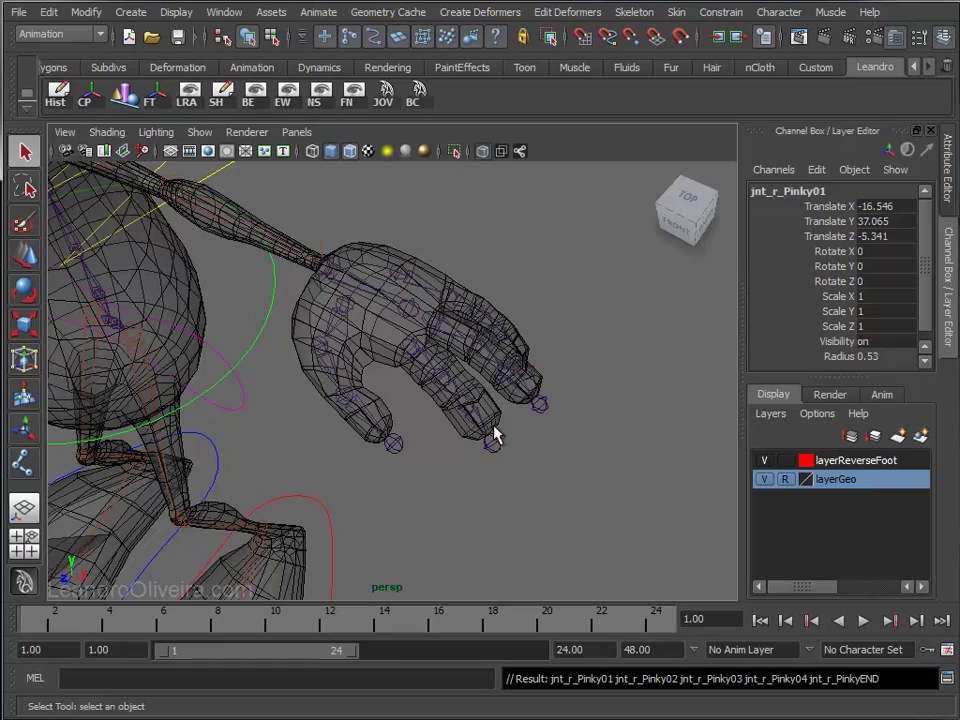
pyautogui.keyDown('alt'); pyautogui.moveTo(493, 437); pyautogui.dragTo(364, 343, button='right'); pyautogui.keyUp('alt')
pyautogui.moveTo(364, 343)
pyautogui.keyDown('alt'); pyautogui.mouseDown()
pyautogui.moveTo(337, 340)
pyautogui.moveTo(429, 379)
pyautogui.moveTo(583, 268)
pyautogui.mouseUp(); pyautogui.keyUp('alt')
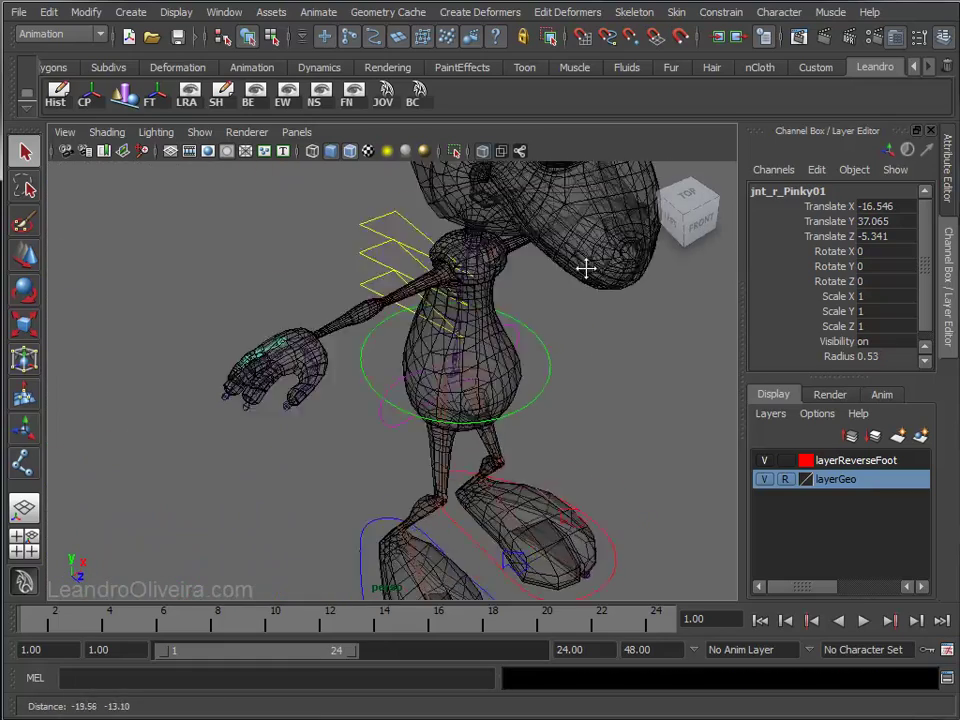
pyautogui.keyDown('alt'); pyautogui.moveTo(583, 268); pyautogui.dragTo(583, 386, button='right'); pyautogui.keyUp('alt')
pyautogui.moveTo(583, 386)
pyautogui.keyDown('alt'); pyautogui.mouseDown()
pyautogui.moveTo(453, 378)
pyautogui.moveTo(510, 309)
pyautogui.moveTo(392, 300)
pyautogui.mouseUp(); pyautogui.keyUp('alt')
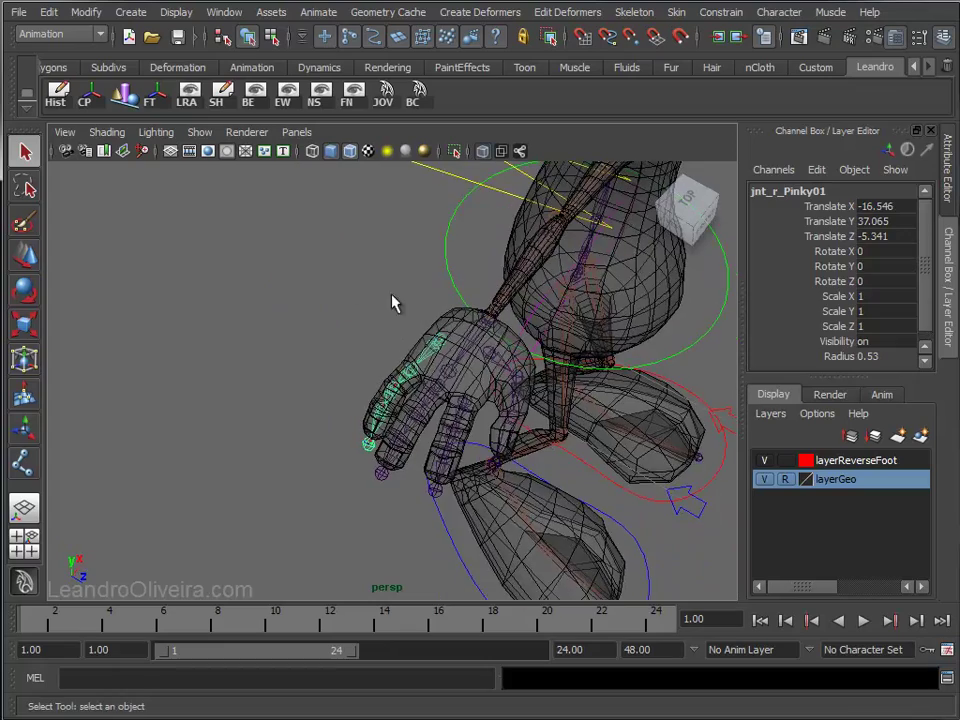
pyautogui.click(392, 300)
pyautogui.moveTo(482, 289)
pyautogui.keyDown('alt'); pyautogui.mouseDown()
pyautogui.moveTo(581, 288)
pyautogui.moveTo(450, 285)
pyautogui.mouseUp(); pyautogui.keyUp('alt')
pyautogui.moveTo(450, 285)
pyautogui.keyDown('alt'); pyautogui.mouseDown(button='right')
pyautogui.moveTo(411, 298)
pyautogui.moveTo(465, 354)
pyautogui.mouseUp(button='right'); pyautogui.keyUp('alt')
pyautogui.moveTo(463, 333)
pyautogui.keyDown('alt'); pyautogui.mouseDown()
pyautogui.moveTo(429, 304)
pyautogui.moveTo(433, 396)
pyautogui.mouseUp(); pyautogui.keyUp('alt')
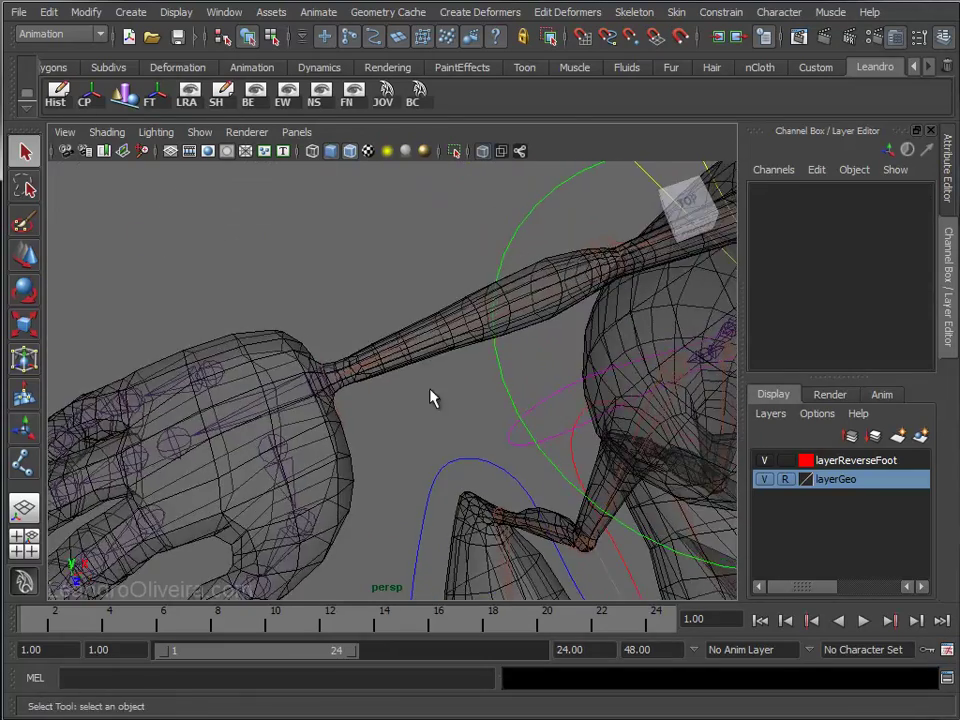
pyautogui.keyDown('alt'); pyautogui.moveTo(433, 396); pyautogui.dragTo(347, 429, button='right'); pyautogui.keyUp('alt')
pyautogui.click(307, 433)
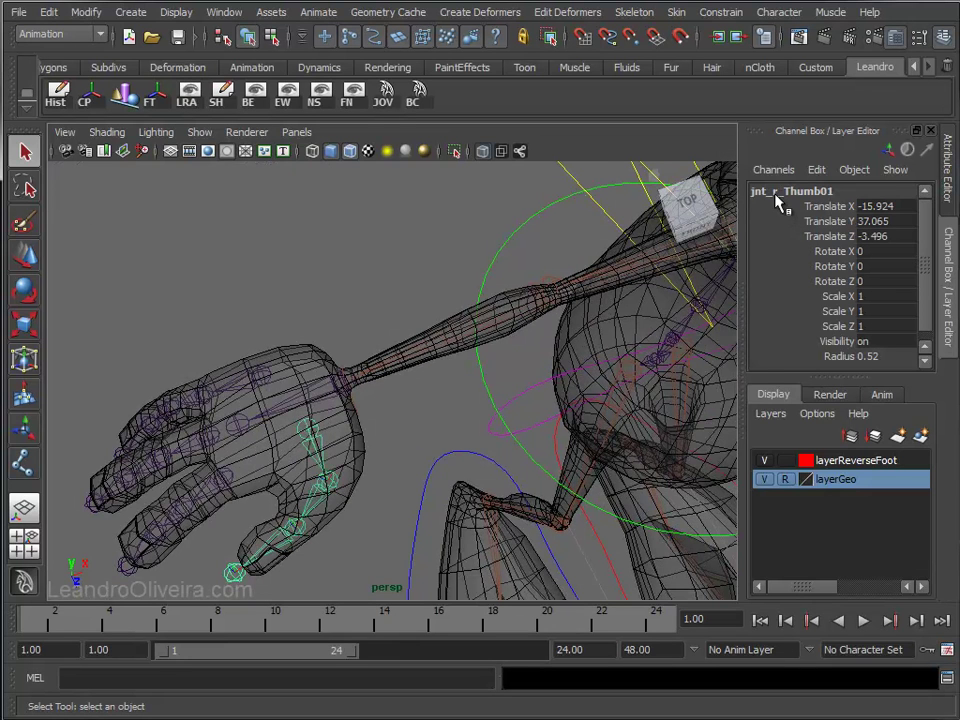
pyautogui.click(207, 438)
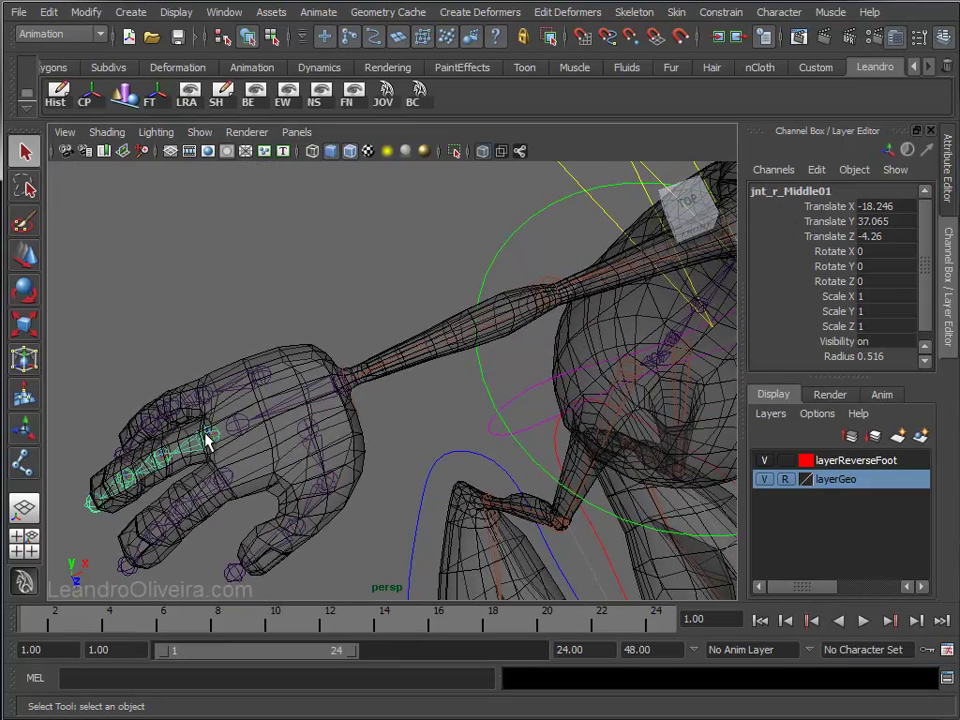
pyautogui.click(216, 289)
pyautogui.scroll(-3, 471, 411)
pyautogui.scroll(-3, 505, 355)
pyautogui.moveTo(505, 355)
pyautogui.keyDown('alt'); pyautogui.mouseDown()
pyautogui.moveTo(606, 317)
pyautogui.moveTo(400, 343)
pyautogui.mouseUp(); pyautogui.keyUp('alt')
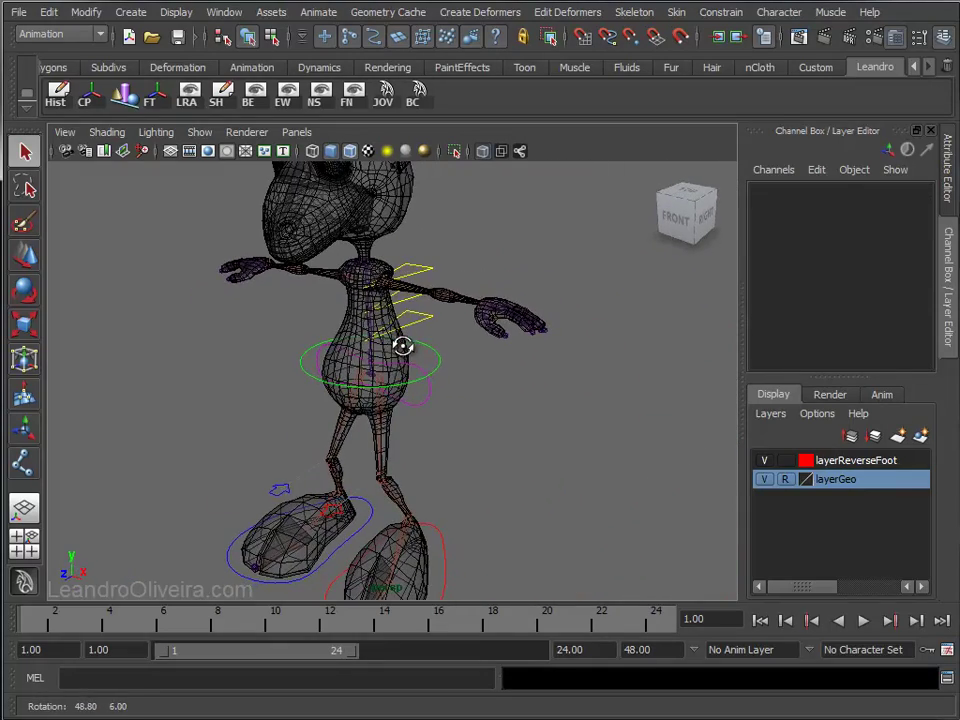
# Hide the layerGeo mesh layer and frame the skeleton's shoulder joints.
pyautogui.click(764, 480)
pyautogui.keyDown('alt'); pyautogui.moveTo(536, 401); pyautogui.dragTo(564, 409); pyautogui.keyUp('alt')
pyautogui.scroll(2, 572, 456)
pyautogui.scroll(2, 587, 424)
pyautogui.scroll(2, 576, 423)
pyautogui.keyDown('alt'); pyautogui.moveTo(576, 423); pyautogui.dragTo(583, 435, button='middle'); pyautogui.keyUp('alt')
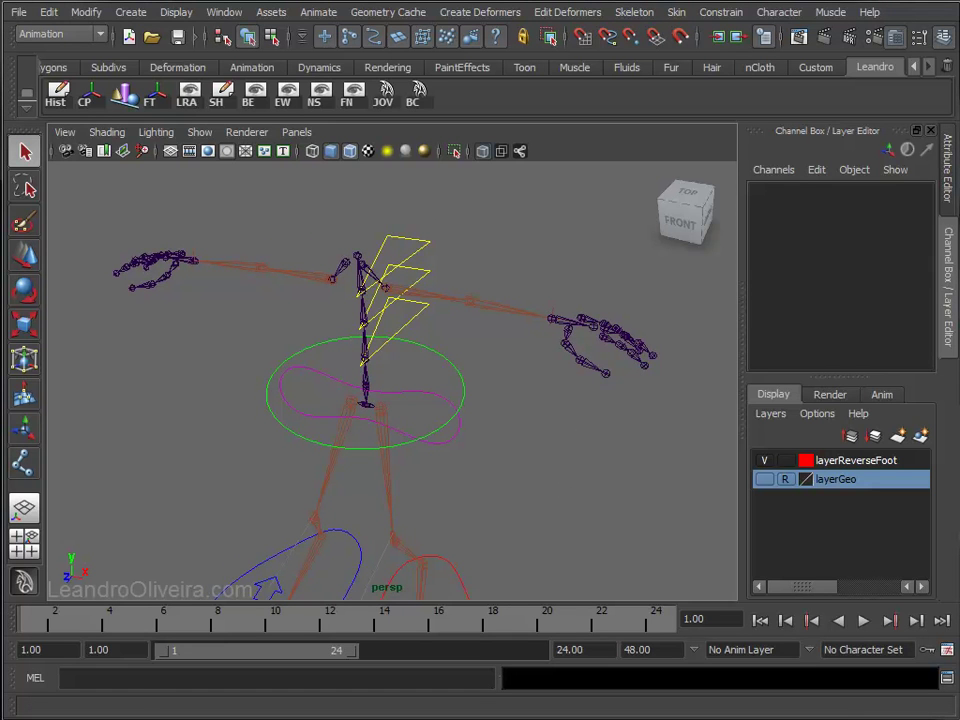
pyautogui.keyDown('alt'); pyautogui.moveTo(476, 311); pyautogui.dragTo(418, 332); pyautogui.keyUp('alt')
pyautogui.keyDown('alt'); pyautogui.moveTo(418, 332); pyautogui.dragTo(447, 433, button='right'); pyautogui.keyUp('alt')
pyautogui.moveTo(447, 433)
pyautogui.keyDown('alt'); pyautogui.mouseDown()
pyautogui.moveTo(467, 364)
pyautogui.moveTo(499, 416)
pyautogui.moveTo(476, 386)
pyautogui.moveTo(405, 372)
pyautogui.mouseUp(); pyautogui.keyUp('alt')
pyautogui.keyDown('alt'); pyautogui.moveTo(405, 372); pyautogui.dragTo(448, 446, button='right'); pyautogui.keyUp('alt')
pyautogui.keyDown('alt'); pyautogui.moveTo(448, 446); pyautogui.dragTo(482, 396); pyautogui.keyUp('alt')
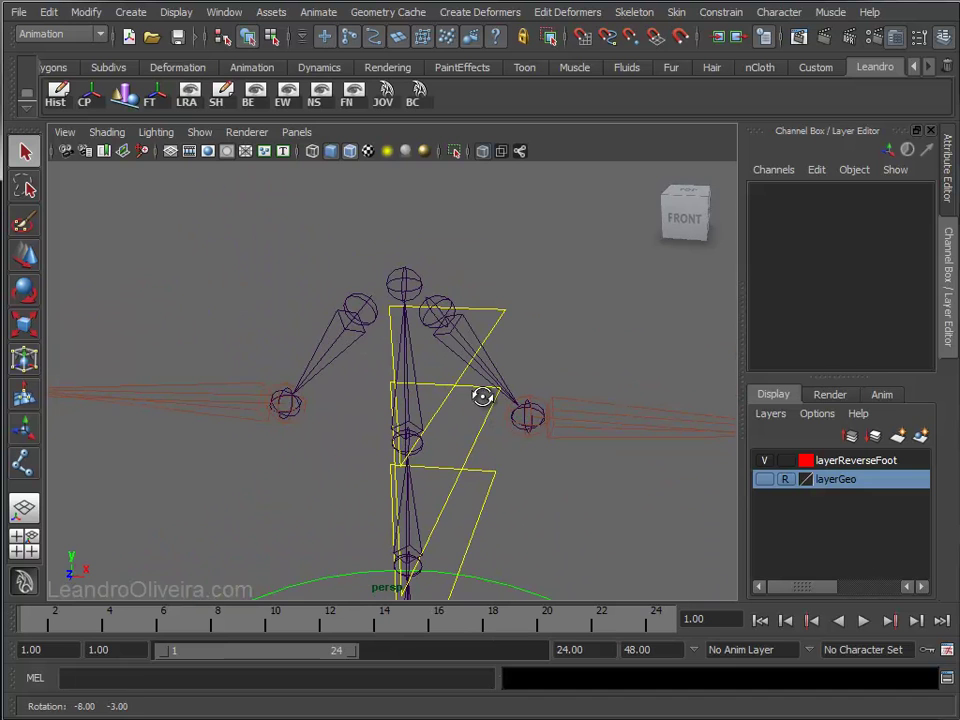
# Parent the left shoulder joint under jntSpine03 via Edit > Parent.
pyautogui.click(442, 318)
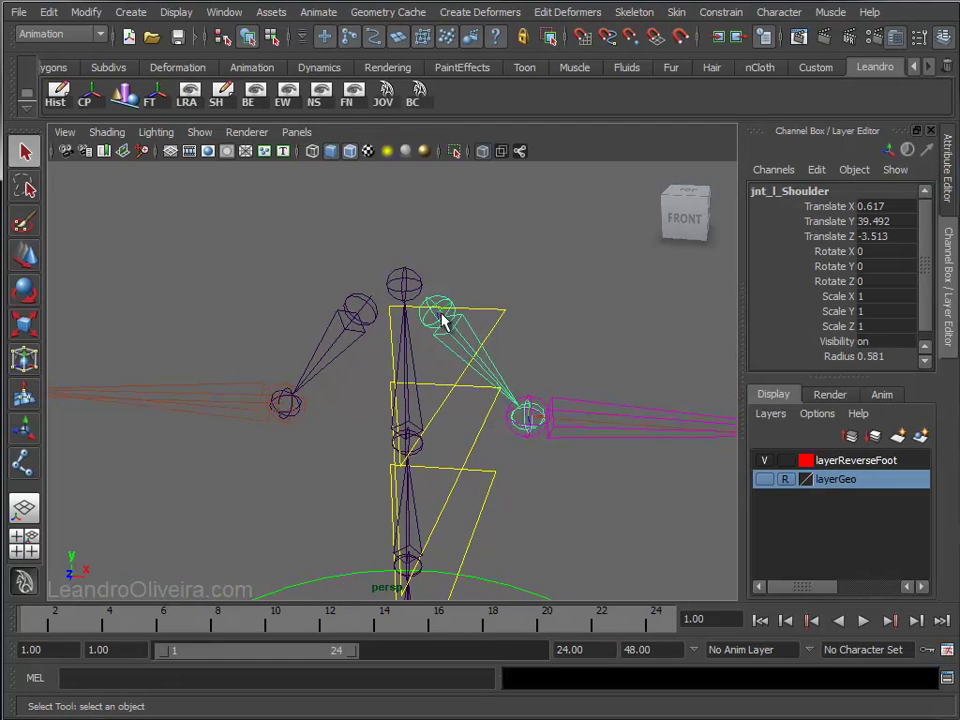
pyautogui.keyDown('shift'); pyautogui.click(423, 455); pyautogui.keyUp('shift')
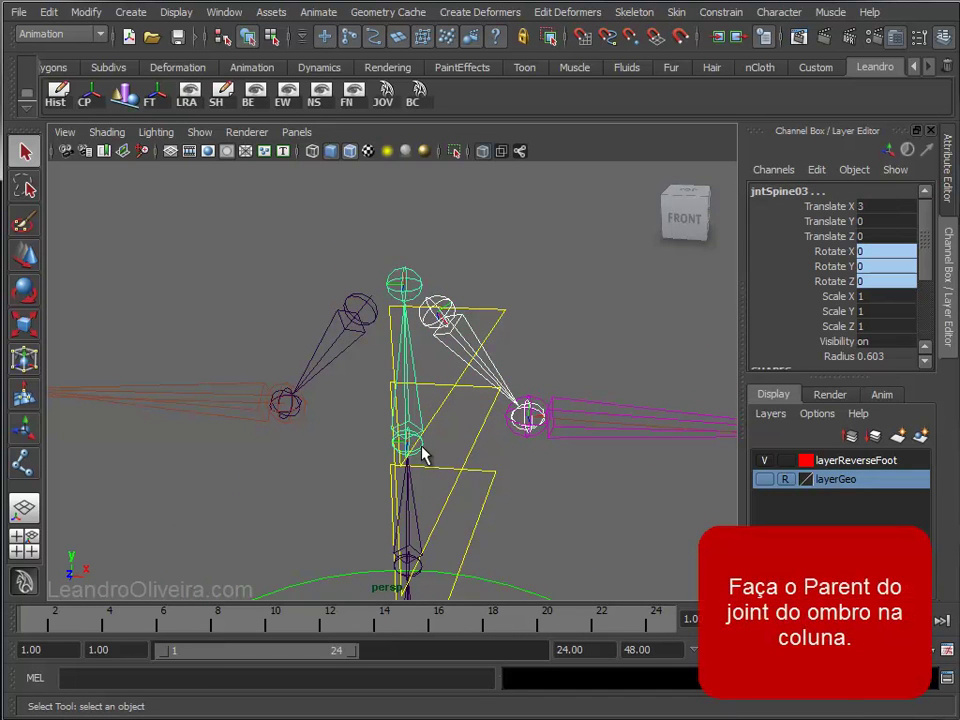
pyautogui.click(49, 13)
pyautogui.moveTo(91, 541)
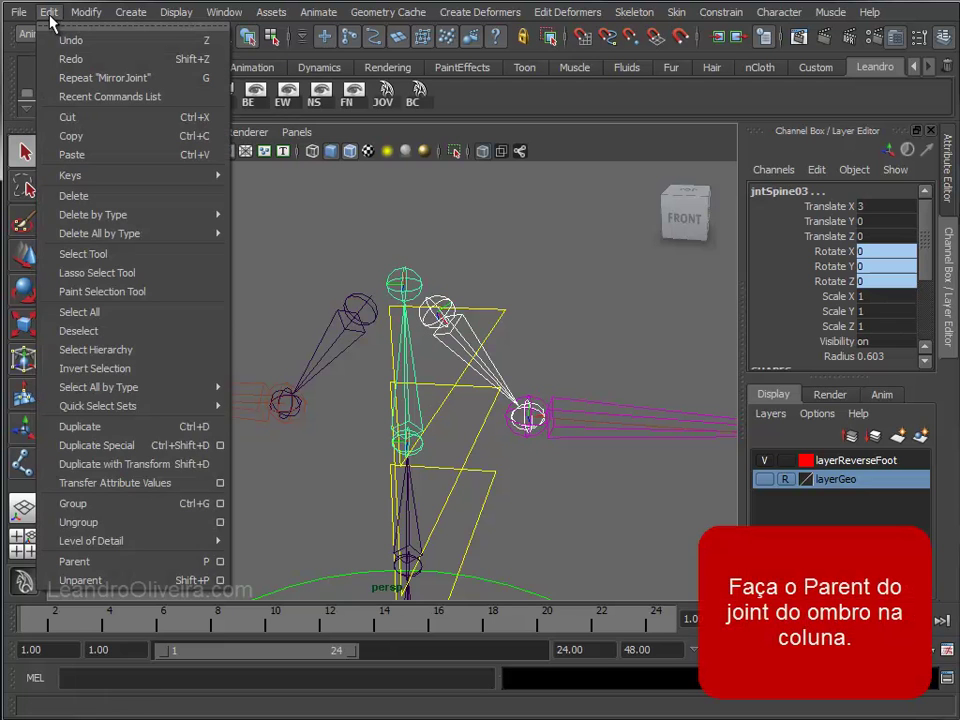
pyautogui.click(75, 561)
# Parent the right shoulder joint under jntSpine03 and clear the selection.
pyautogui.click(366, 307)
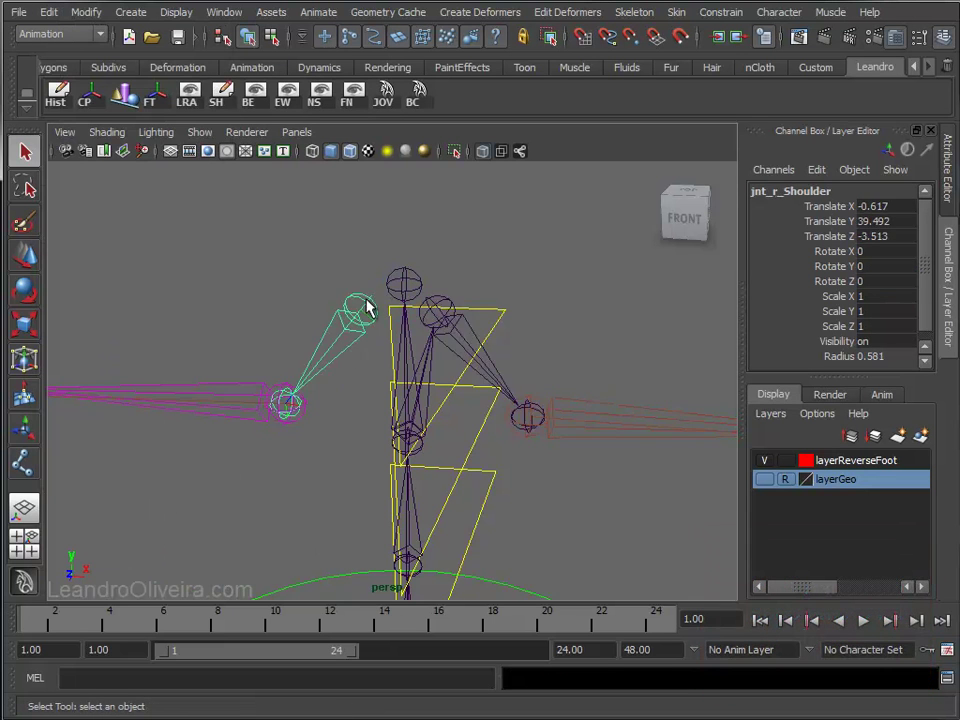
pyautogui.keyDown('shift'); pyautogui.click(418, 457); pyautogui.keyUp('shift')
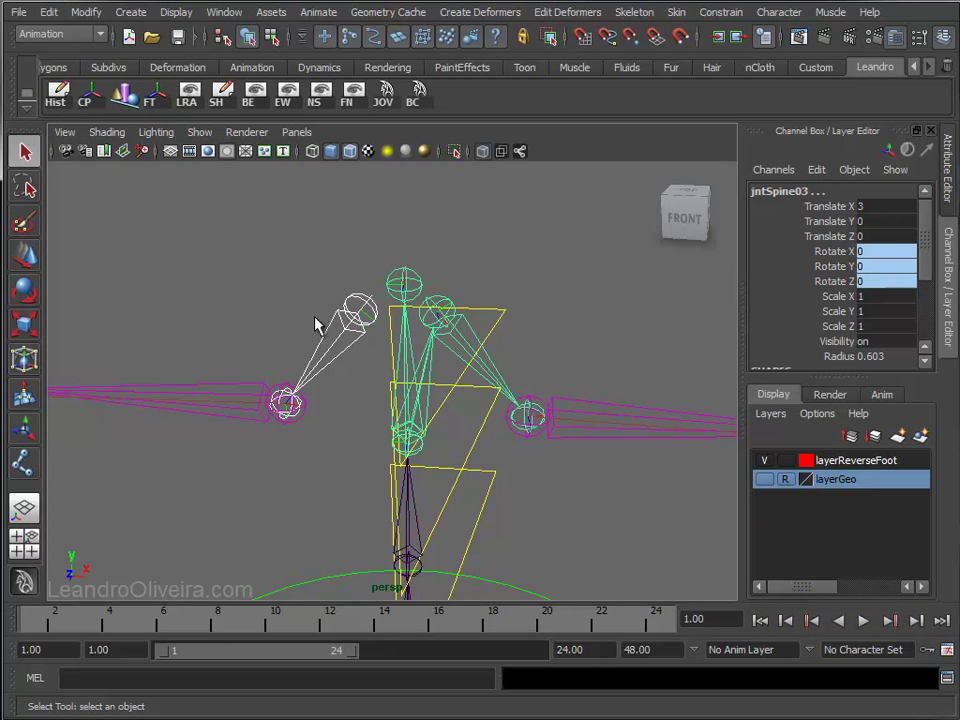
pyautogui.click(48, 12)
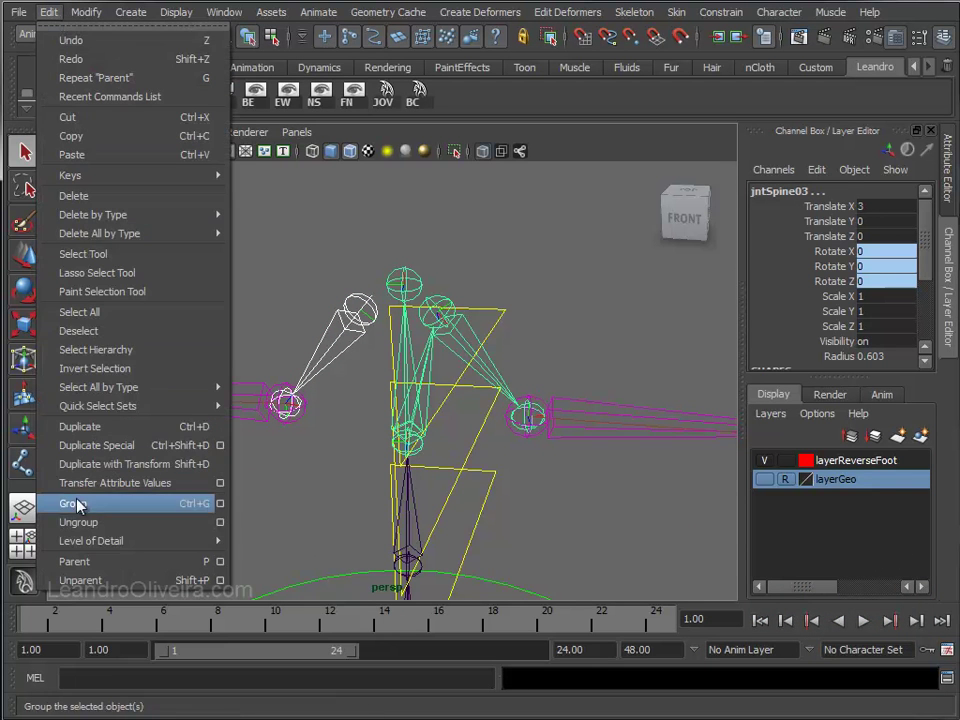
pyautogui.click(60, 561)
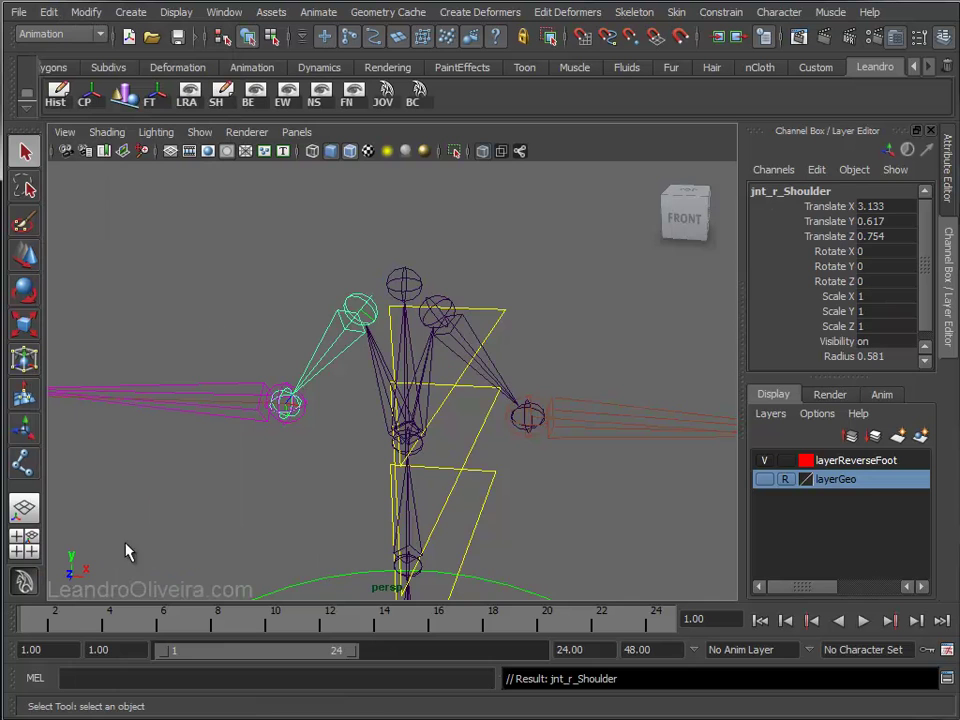
pyautogui.click(521, 286)
pyautogui.moveTo(503, 326)
pyautogui.keyDown('alt'); pyautogui.mouseDown()
pyautogui.moveTo(353, 369)
pyautogui.moveTo(330, 300)
pyautogui.mouseUp(); pyautogui.keyUp('alt')
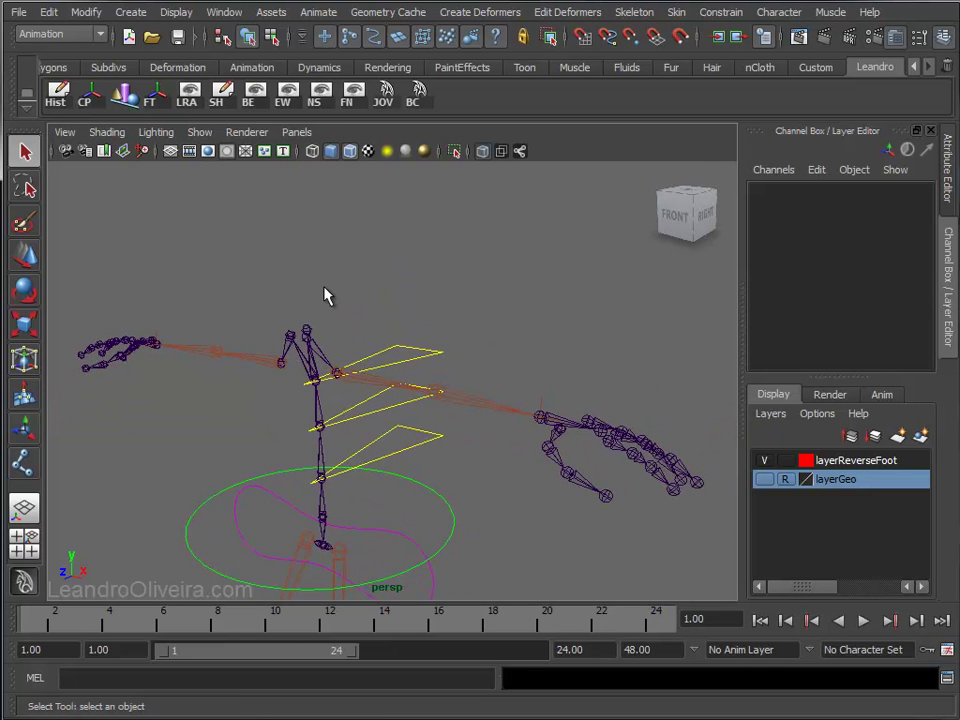
# Turn off interactive creation and create a NURBS circle at the origin.
pyautogui.click(129, 14)
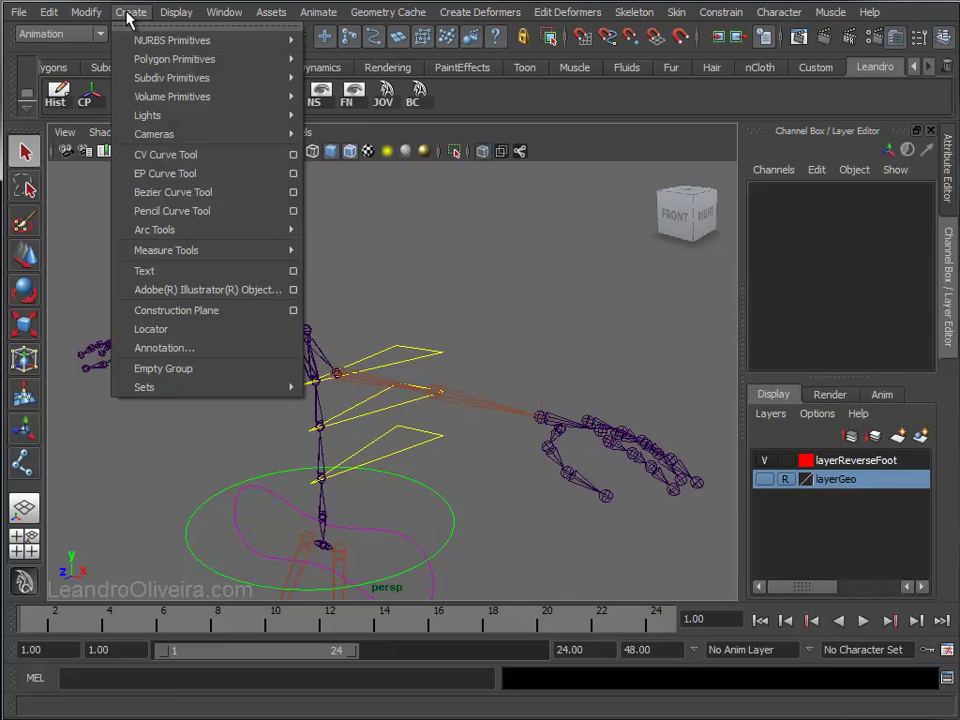
pyautogui.moveTo(172, 40)
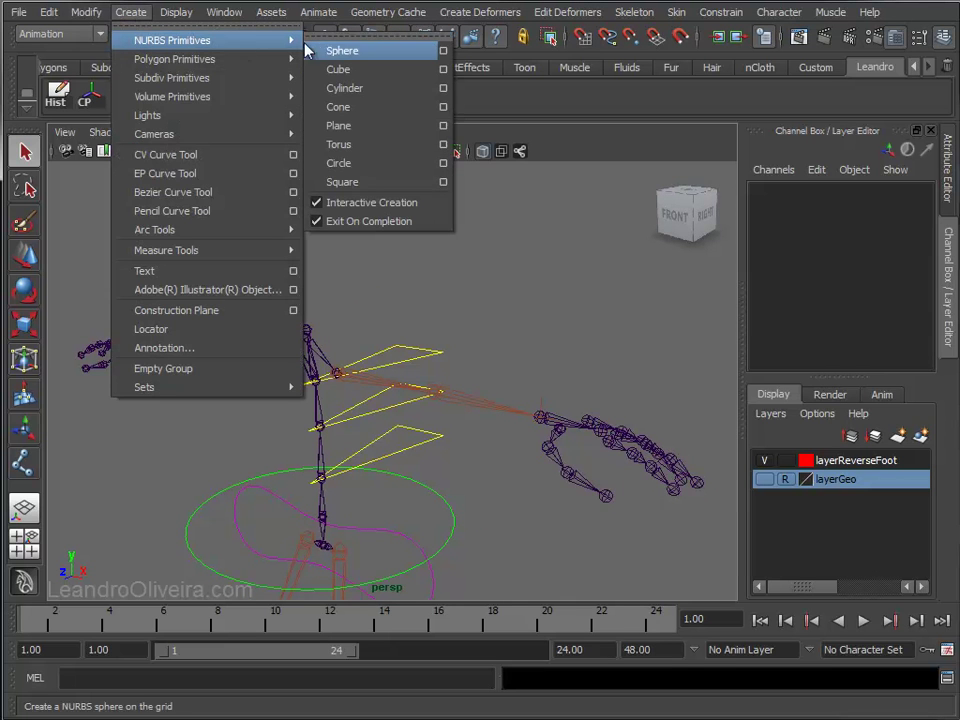
pyautogui.click(322, 202)
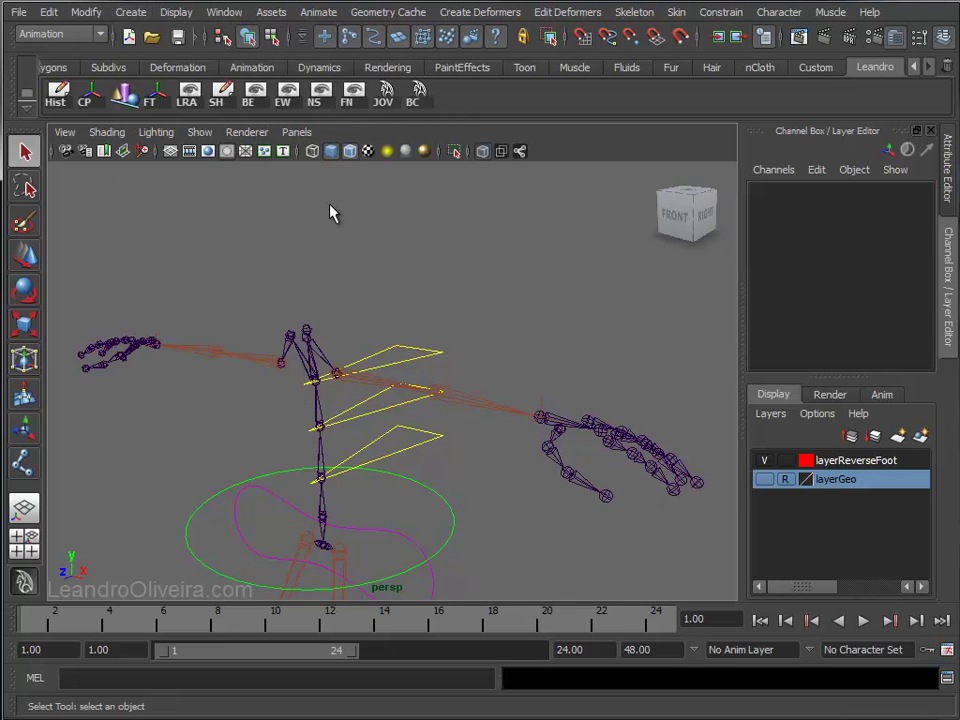
pyautogui.click(124, 14)
pyautogui.moveTo(172, 40)
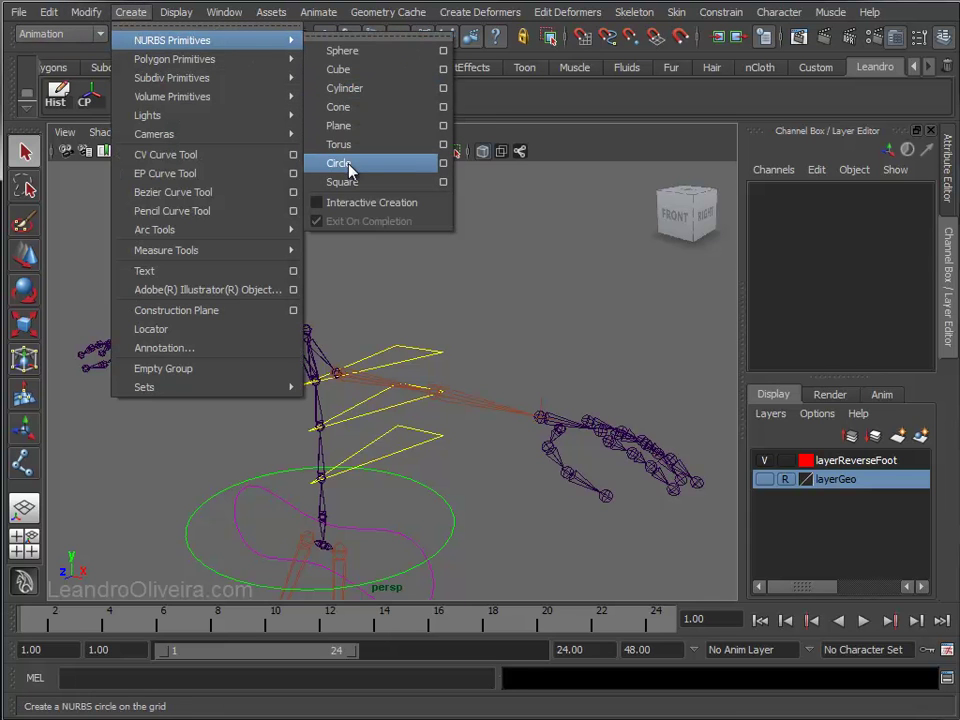
pyautogui.click(347, 163)
# Raise the circle and point-snap it onto the upper spine joint.
pyautogui.keyDown('alt'); pyautogui.moveTo(344, 360); pyautogui.dragTo(343, 413); pyautogui.keyUp('alt')
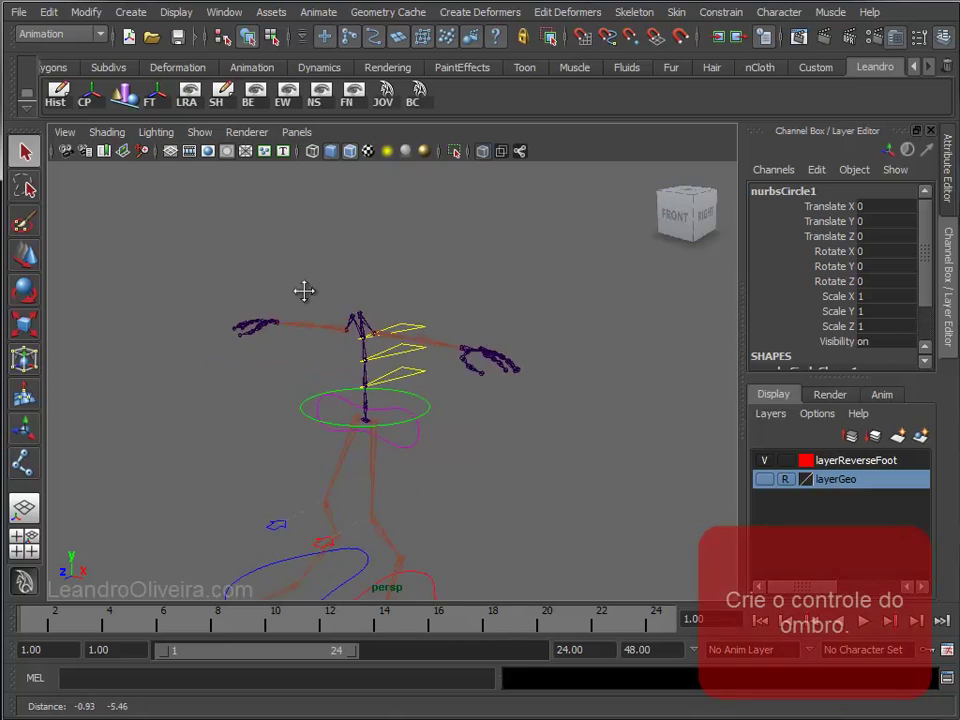
pyautogui.press('w')
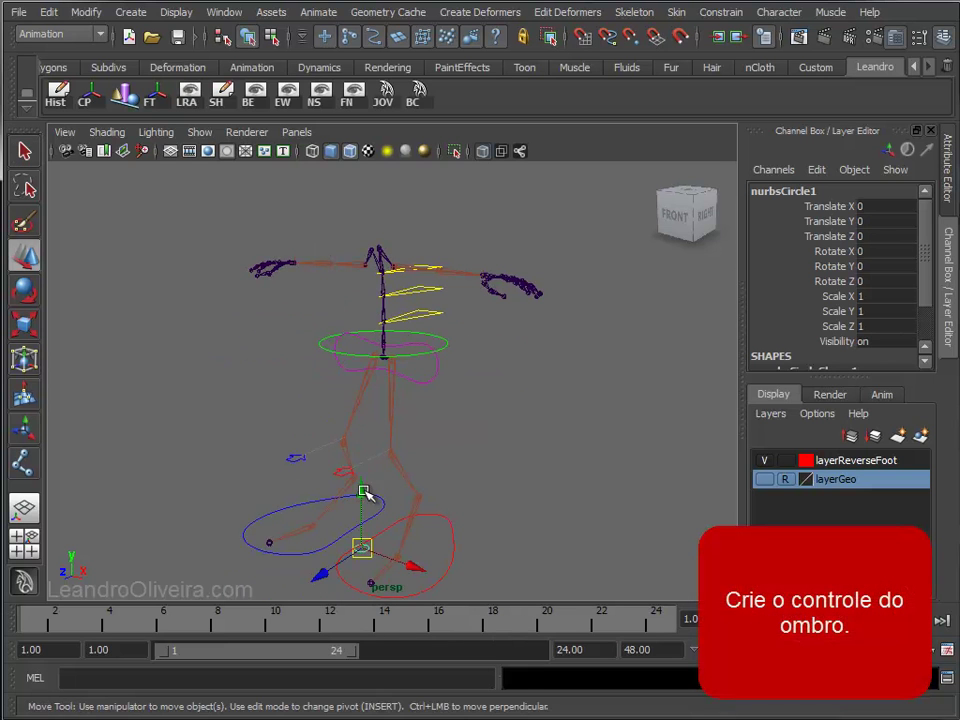
pyautogui.moveTo(362, 489); pyautogui.dragTo(418, 233)
pyautogui.scroll(3, 381, 343)
pyautogui.keyDown('alt'); pyautogui.moveTo(381, 343); pyautogui.dragTo(386, 482); pyautogui.keyUp('alt')
pyautogui.keyDown('alt'); pyautogui.moveTo(386, 482); pyautogui.dragTo(346, 460, button='right'); pyautogui.keyUp('alt')
pyautogui.keyDown('alt'); pyautogui.moveTo(388, 422); pyautogui.dragTo(399, 425); pyautogui.keyUp('alt')
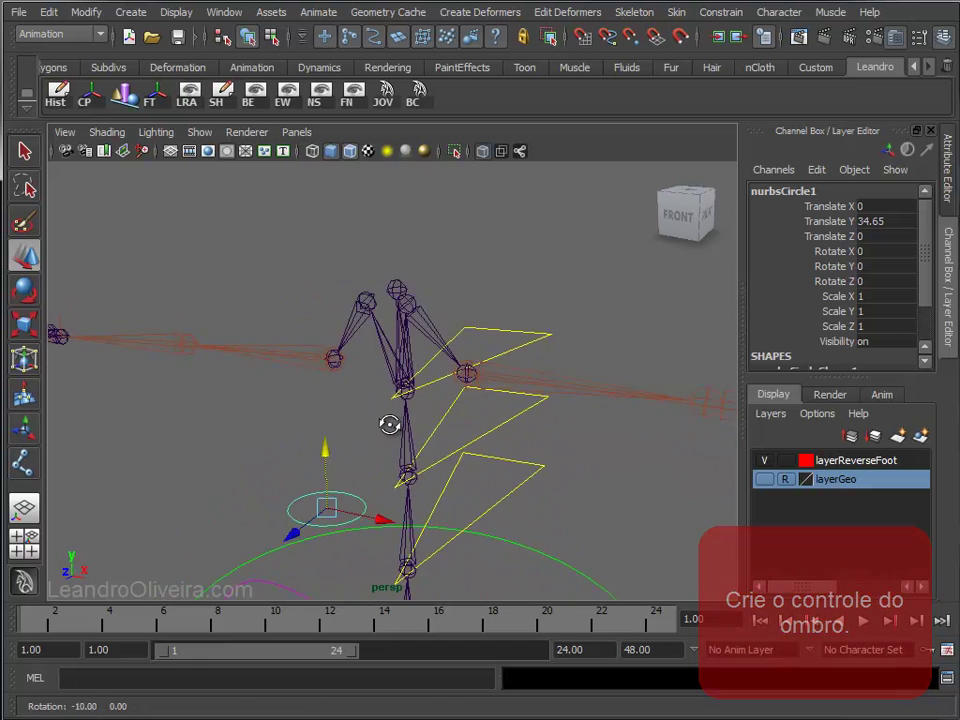
pyautogui.keyDown('alt'); pyautogui.moveTo(403, 416); pyautogui.dragTo(366, 392, button='middle'); pyautogui.keyUp('alt')
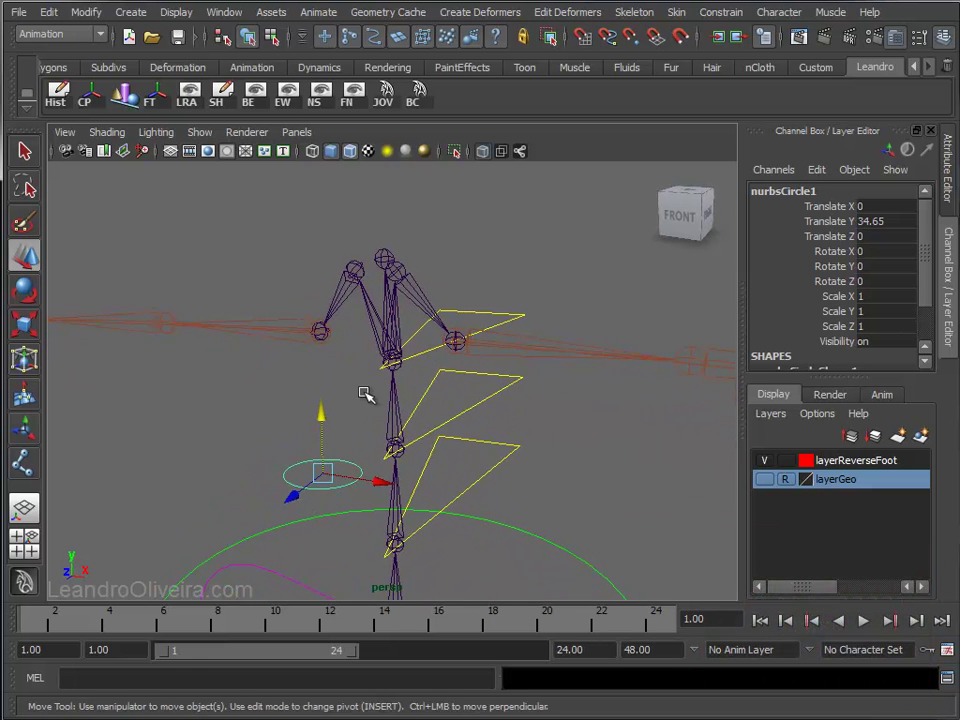
pyautogui.press('v')
pyautogui.moveTo(311, 490)
pyautogui.mouseDown()
pyautogui.moveTo(387, 300)
pyautogui.moveTo(450, 320)
pyautogui.mouseUp()
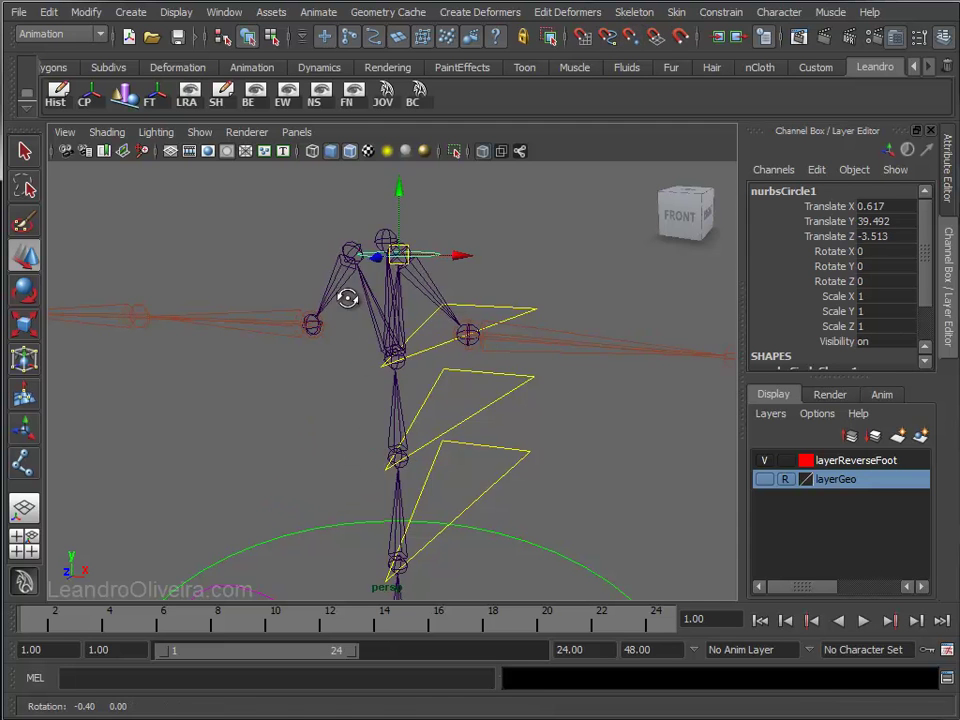
pyautogui.keyDown('alt'); pyautogui.moveTo(450, 320); pyautogui.dragTo(358, 316, button='middle'); pyautogui.keyUp('alt')
pyautogui.keyDown('alt'); pyautogui.moveTo(358, 316); pyautogui.dragTo(370, 390, button='right'); pyautogui.keyUp('alt')
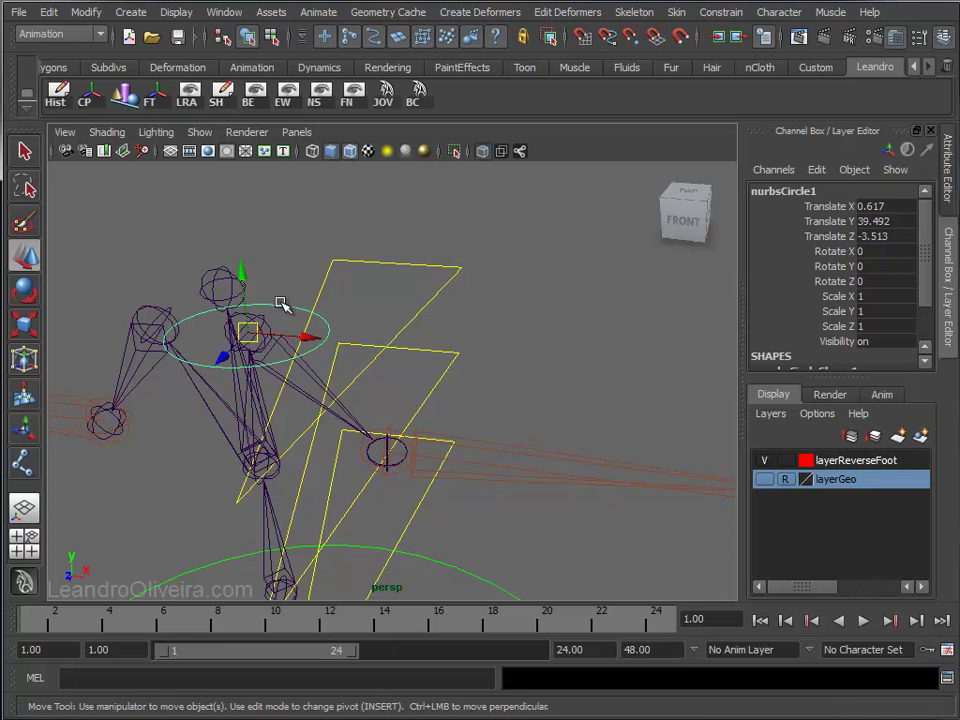
# Select all of the circle's control vertices and shift them along X.
pyautogui.moveTo(281, 303); pyautogui.dragTo(220, 304, button='right')
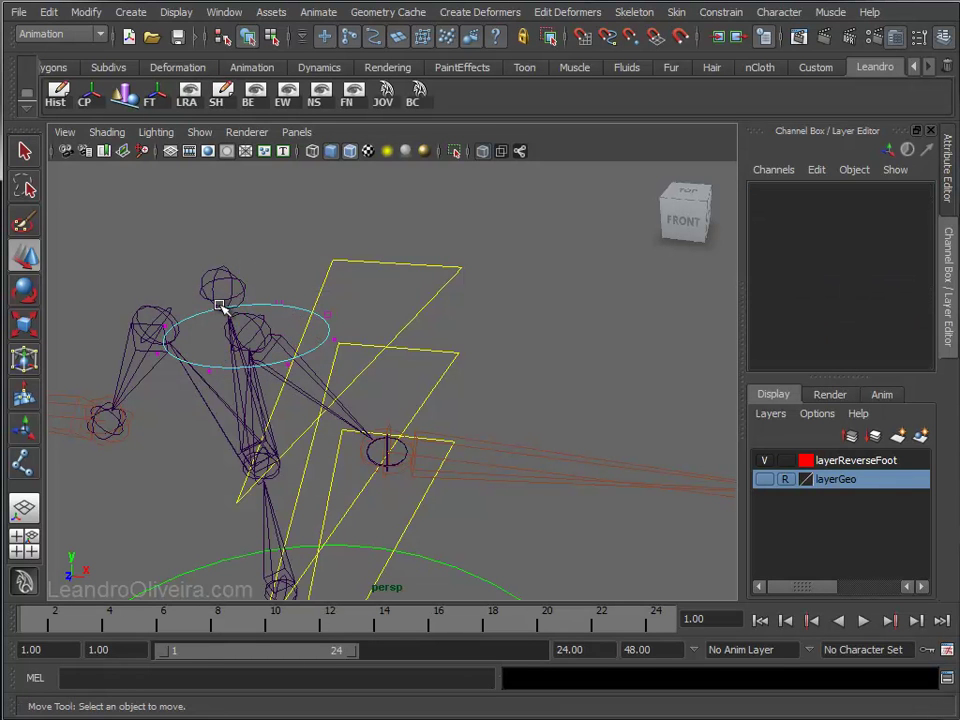
pyautogui.moveTo(253, 196)
pyautogui.keyDown('alt'); pyautogui.mouseDown()
pyautogui.moveTo(257, 244)
pyautogui.moveTo(311, 332)
pyautogui.mouseUp(); pyautogui.keyUp('alt')
pyautogui.keyDown('alt'); pyautogui.moveTo(311, 332); pyautogui.dragTo(317, 221, button='right'); pyautogui.keyUp('alt')
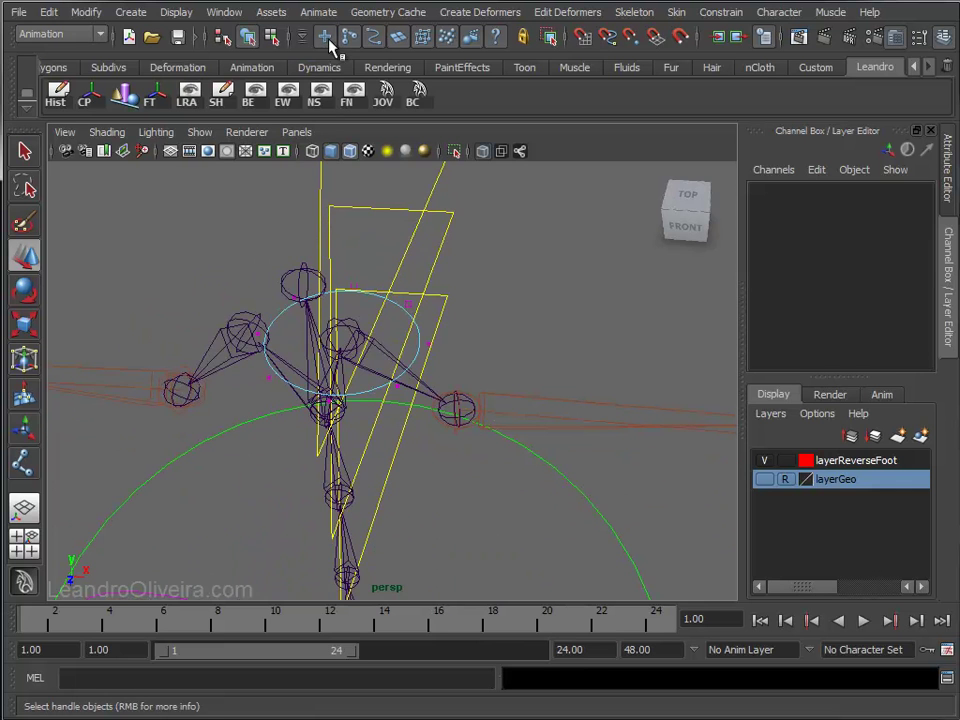
pyautogui.keyDown('alt'); pyautogui.moveTo(349, 261); pyautogui.dragTo(330, 252); pyautogui.keyUp('alt')
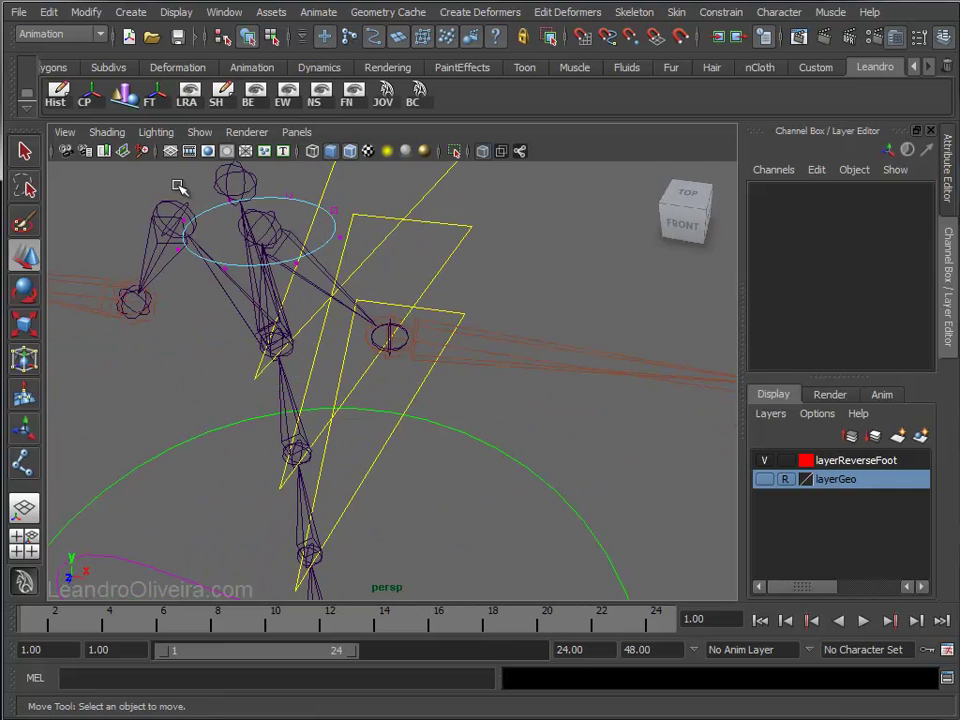
pyautogui.moveTo(186, 192)
pyautogui.mouseDown()
pyautogui.moveTo(360, 253)
pyautogui.moveTo(376, 280)
pyautogui.mouseUp()
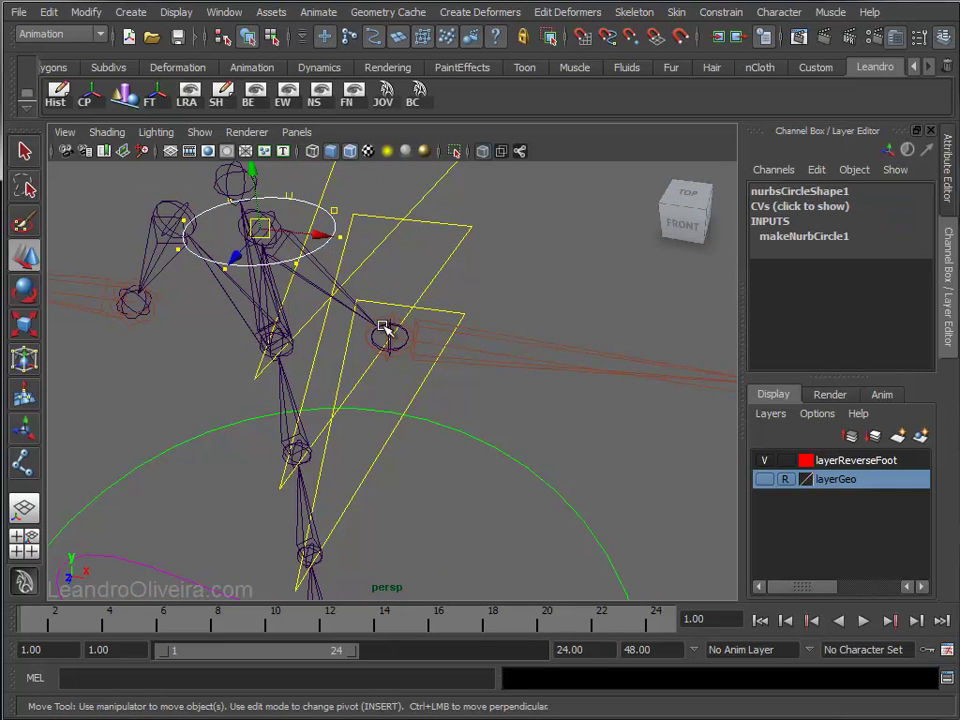
pyautogui.keyDown('alt'); pyautogui.moveTo(376, 283); pyautogui.dragTo(369, 375, button='right'); pyautogui.keyUp('alt')
pyautogui.keyDown('alt'); pyautogui.moveTo(414, 315); pyautogui.dragTo(369, 339, button='right'); pyautogui.keyUp('alt')
pyautogui.moveTo(368, 339); pyautogui.dragTo(416, 346)
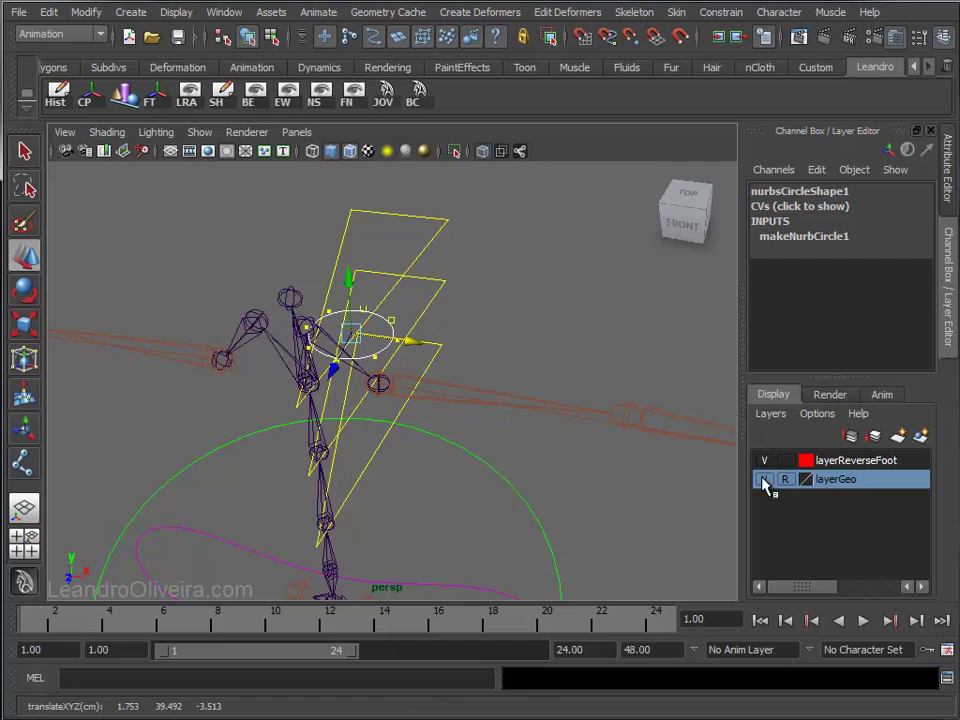
# Show the body mesh as opaque and raise the circle's points over the shoulder.
pyautogui.click(765, 484)
pyautogui.moveTo(574, 409)
pyautogui.keyDown('alt'); pyautogui.mouseDown()
pyautogui.moveTo(497, 336)
pyautogui.moveTo(491, 318)
pyautogui.mouseUp(); pyautogui.keyUp('alt')
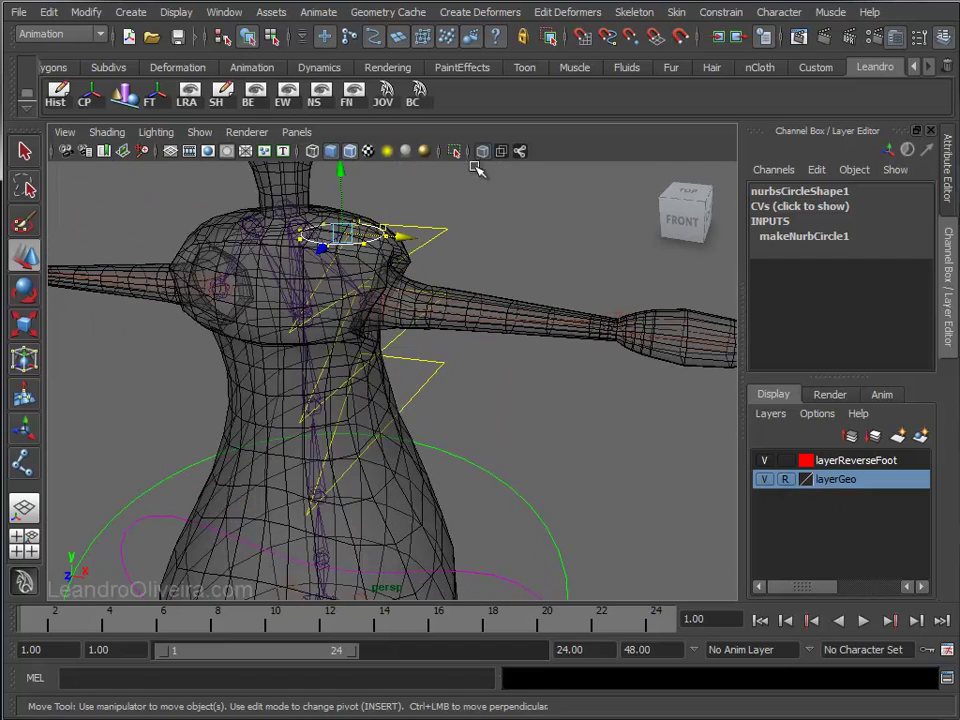
pyautogui.click(487, 151)
pyautogui.moveTo(480, 214)
pyautogui.keyDown('alt'); pyautogui.mouseDown(button='right')
pyautogui.moveTo(465, 296)
pyautogui.moveTo(447, 325)
pyautogui.mouseUp(button='right'); pyautogui.keyUp('alt')
pyautogui.moveTo(447, 325)
pyautogui.keyDown('alt'); pyautogui.mouseDown()
pyautogui.moveTo(404, 343)
pyautogui.moveTo(413, 347)
pyautogui.mouseUp(); pyautogui.keyUp('alt')
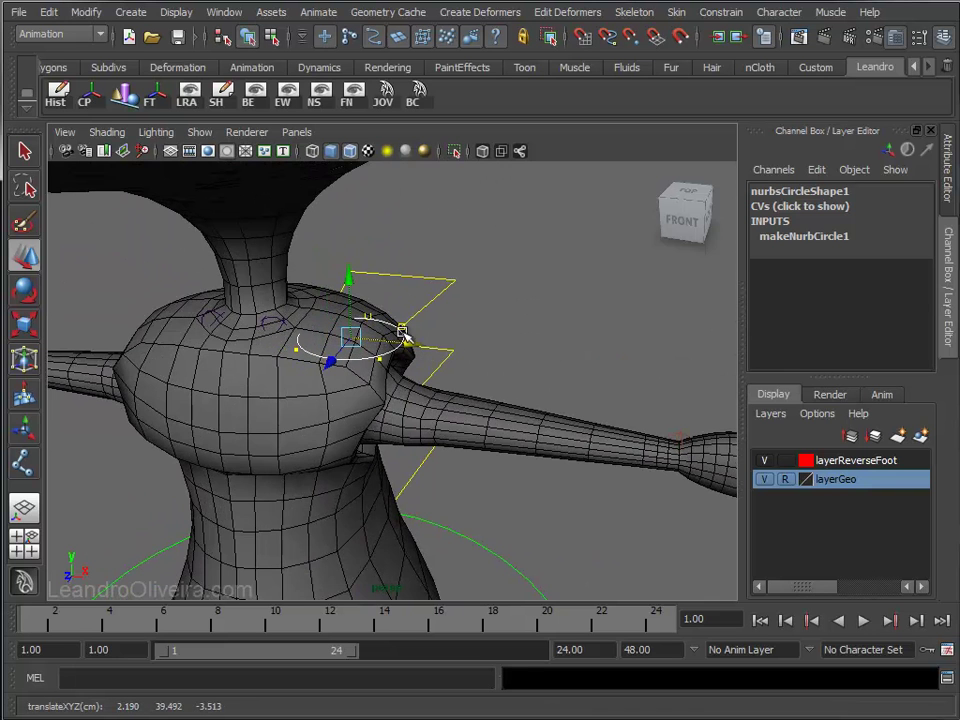
pyautogui.moveTo(349, 276)
pyautogui.mouseDown()
pyautogui.moveTo(354, 259)
pyautogui.moveTo(429, 285)
pyautogui.moveTo(454, 249)
pyautogui.moveTo(420, 326)
pyautogui.moveTo(428, 315)
pyautogui.moveTo(417, 279)
pyautogui.moveTo(436, 322)
pyautogui.mouseUp()
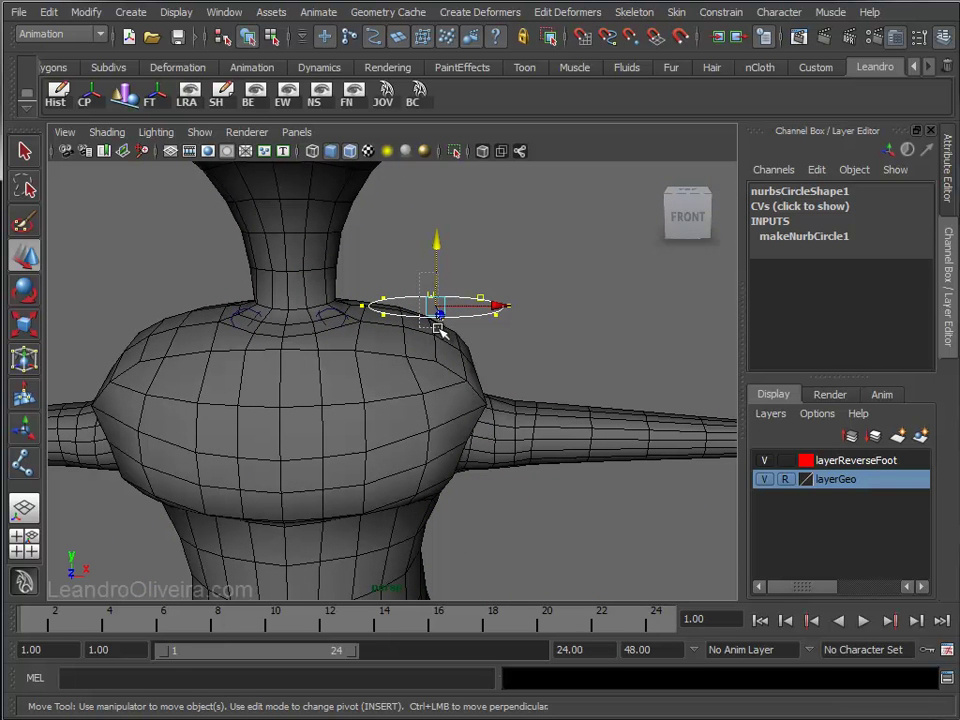
pyautogui.moveTo(440, 243); pyautogui.dragTo(442, 290)
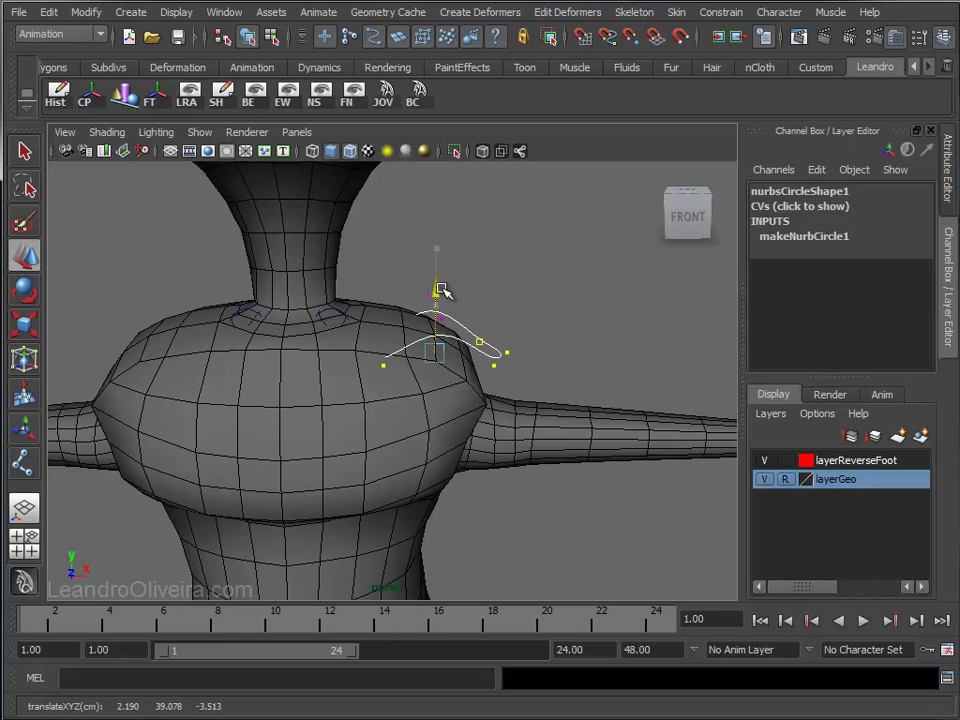
# Hide the body mesh and lower a group of points to bend the circle into an arch.
pyautogui.click(765, 481)
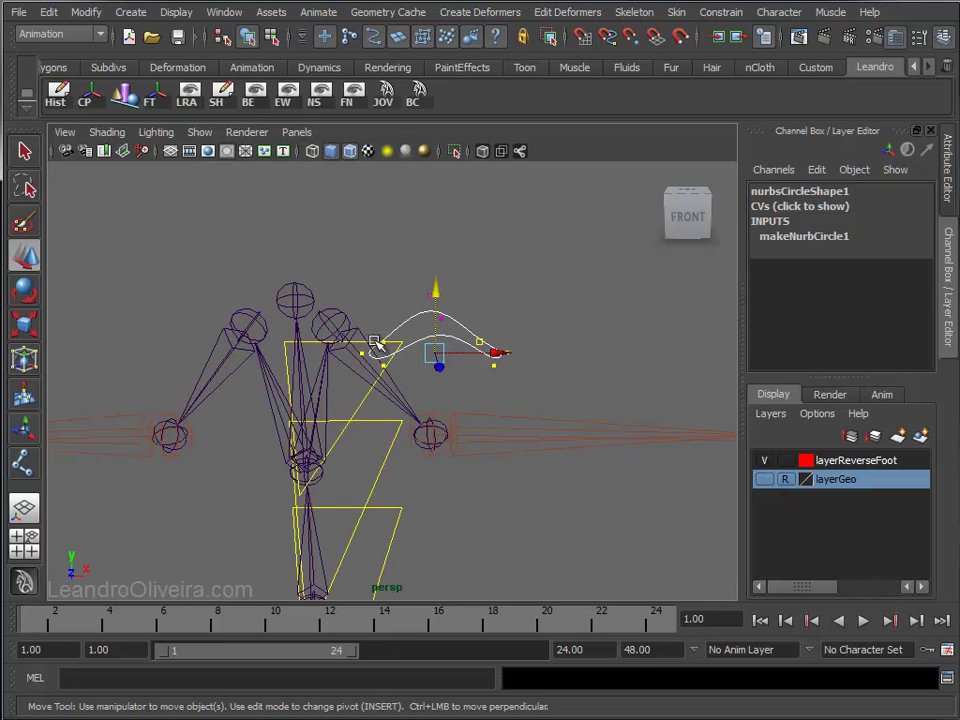
pyautogui.moveTo(378, 320); pyautogui.dragTo(404, 370)
pyautogui.keyDown('alt'); pyautogui.moveTo(474, 390); pyautogui.dragTo(442, 378); pyautogui.keyUp('alt')
pyautogui.moveTo(336, 289); pyautogui.dragTo(336, 331)
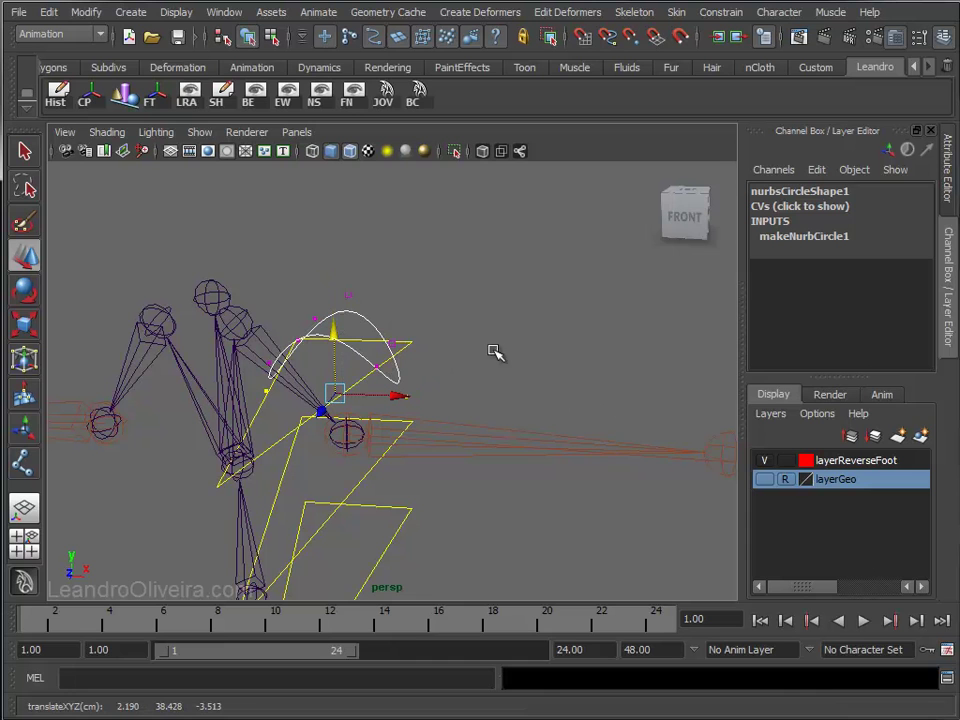
# Return to Object Mode, then re-enter Control Vertex mode and raise points to hug the shoulder.
pyautogui.rightClick(377, 329)
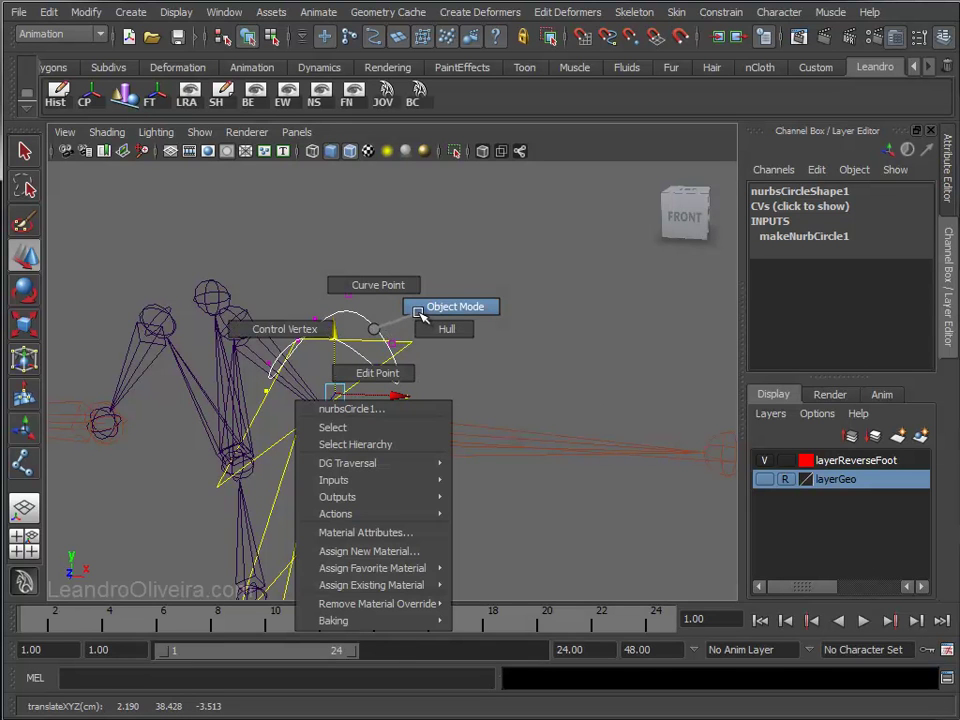
pyautogui.click(420, 310)
pyautogui.keyDown('alt'); pyautogui.moveTo(418, 315); pyautogui.dragTo(703, 476); pyautogui.keyUp('alt')
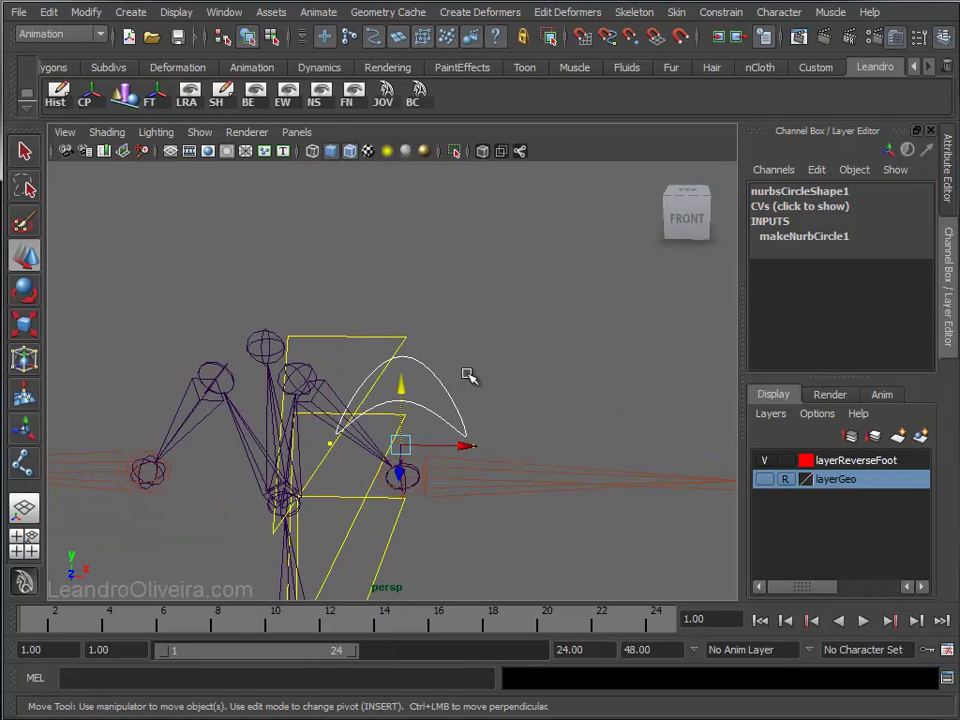
pyautogui.click(765, 481)
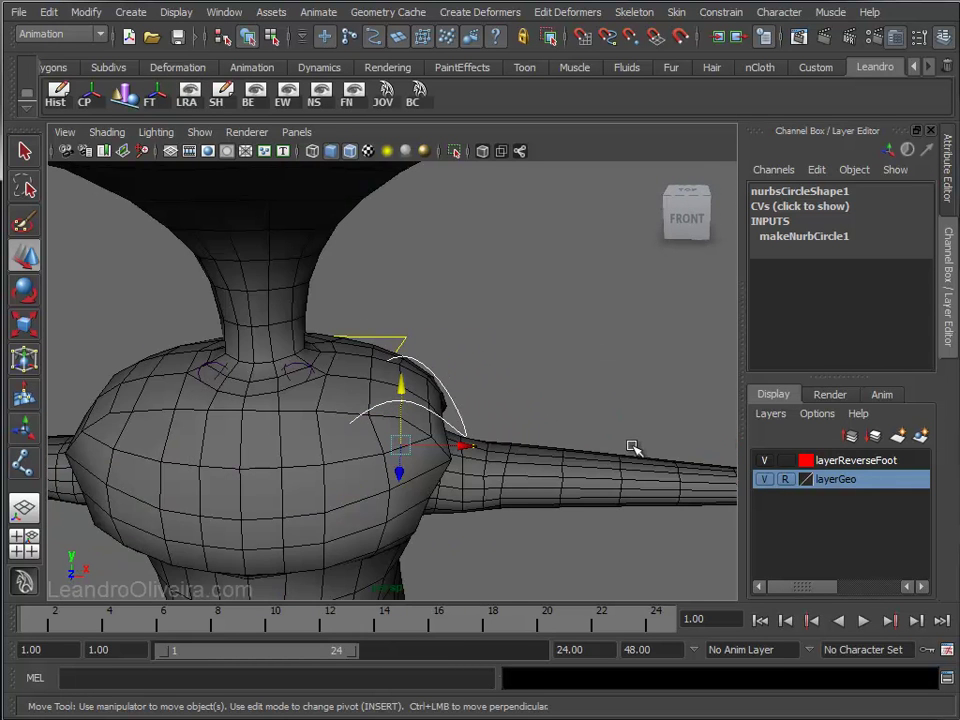
pyautogui.moveTo(452, 402); pyautogui.dragTo(353, 401, button='right')
pyautogui.click(765, 481)
pyautogui.click(765, 481)
pyautogui.moveTo(402, 330)
pyautogui.mouseDown()
pyautogui.moveTo(402, 294)
pyautogui.moveTo(461, 300)
pyautogui.moveTo(454, 293)
pyautogui.mouseUp()
# Switch the curve back to Object Mode and select the whole shoulder curve.
pyautogui.keyDown('alt'); pyautogui.moveTo(454, 293); pyautogui.dragTo(431, 356, button='right'); pyautogui.keyUp('alt')
pyautogui.moveTo(431, 356)
pyautogui.keyDown('alt'); pyautogui.mouseDown()
pyautogui.moveTo(294, 336)
pyautogui.moveTo(414, 339)
pyautogui.moveTo(390, 372)
pyautogui.moveTo(413, 390)
pyautogui.moveTo(458, 378)
pyautogui.mouseUp(); pyautogui.keyUp('alt')
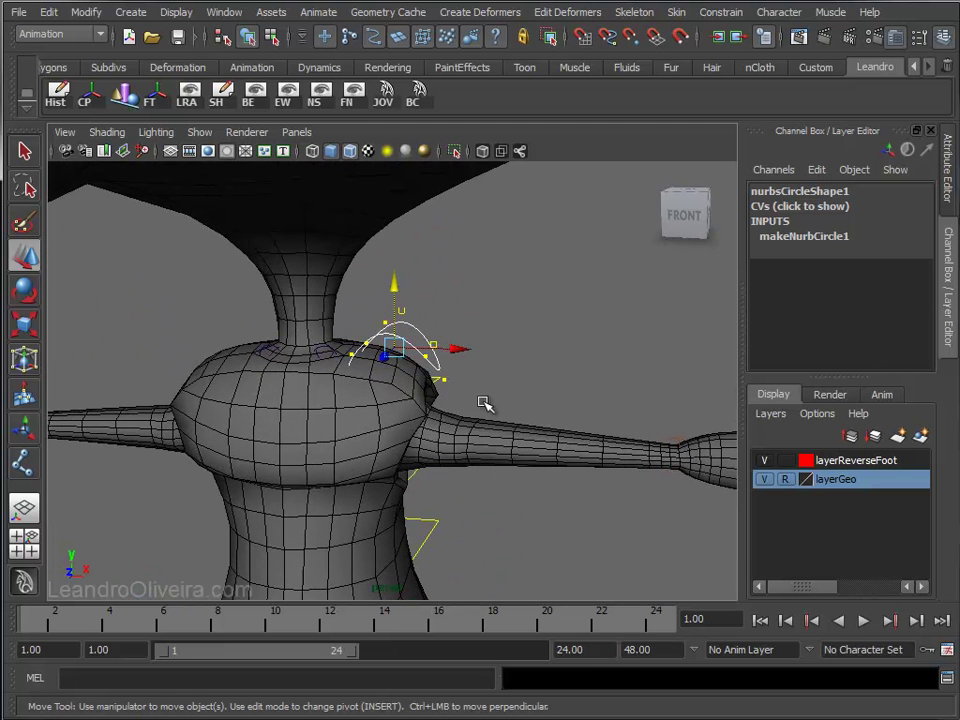
pyautogui.click(765, 481)
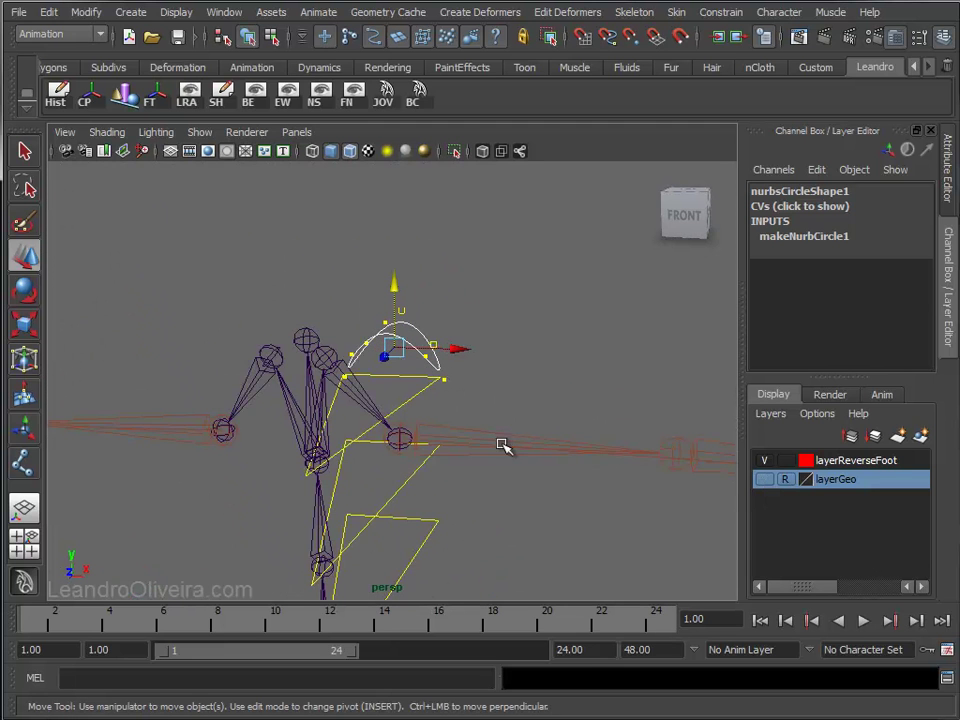
pyautogui.keyDown('alt'); pyautogui.moveTo(503, 443); pyautogui.dragTo(456, 360); pyautogui.keyUp('alt')
pyautogui.moveTo(424, 340)
pyautogui.mouseDown(button='right')
pyautogui.moveTo(456, 330)
pyautogui.moveTo(454, 321)
pyautogui.mouseUp(button='right')
pyautogui.moveTo(485, 328)
pyautogui.keyDown('alt'); pyautogui.mouseDown()
pyautogui.moveTo(452, 356)
pyautogui.moveTo(426, 354)
pyautogui.moveTo(519, 343)
pyautogui.moveTo(523, 328)
pyautogui.moveTo(500, 347)
pyautogui.mouseUp(); pyautogui.keyUp('alt')
pyautogui.click(358, 390)
# Rename the circle to ctrl_l_Shoulder in the Channel Box.
pyautogui.doubleClick(765, 190)
pyautogui.write('ctrl_l_Sh')
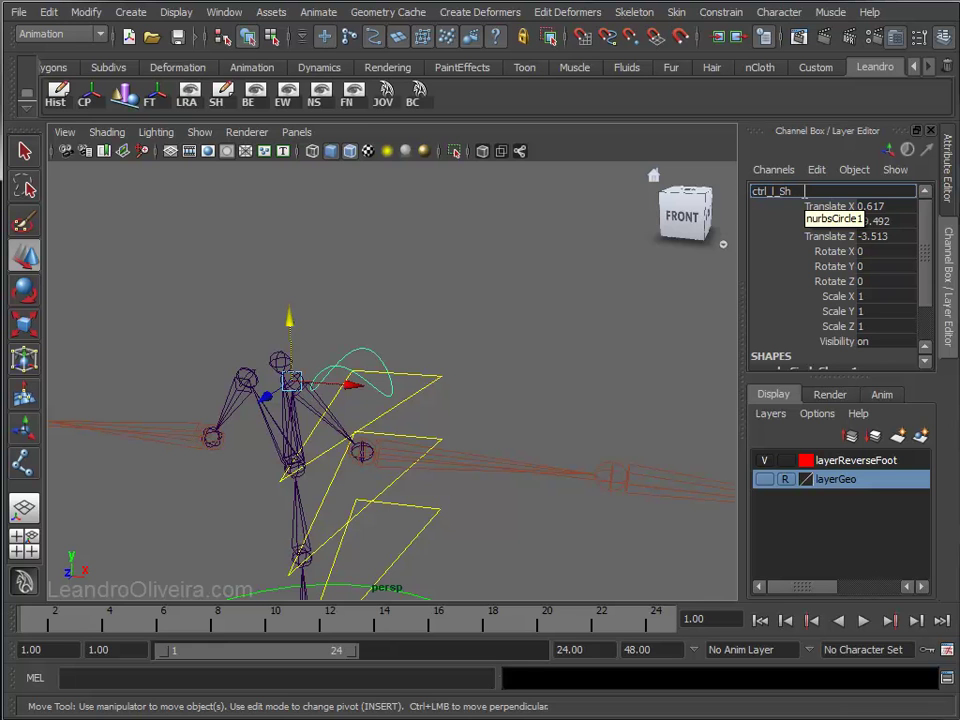
pyautogui.write('oulder')
pyautogui.press('Return')
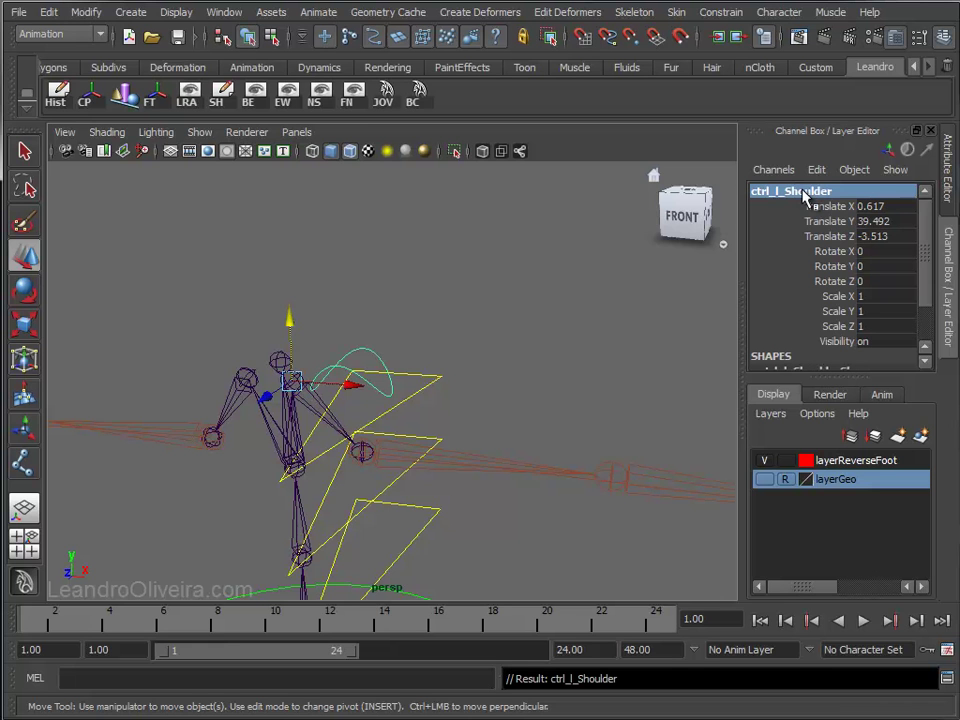
# Freeze the control's transforms and delete its construction history.
pyautogui.keyDown('alt'); pyautogui.moveTo(499, 281); pyautogui.dragTo(392, 324, button='right'); pyautogui.keyUp('alt')
pyautogui.moveTo(392, 324)
pyautogui.keyDown('alt'); pyautogui.mouseDown(button='middle')
pyautogui.moveTo(426, 360)
pyautogui.moveTo(421, 350)
pyautogui.mouseUp(button='middle'); pyautogui.keyUp('alt')
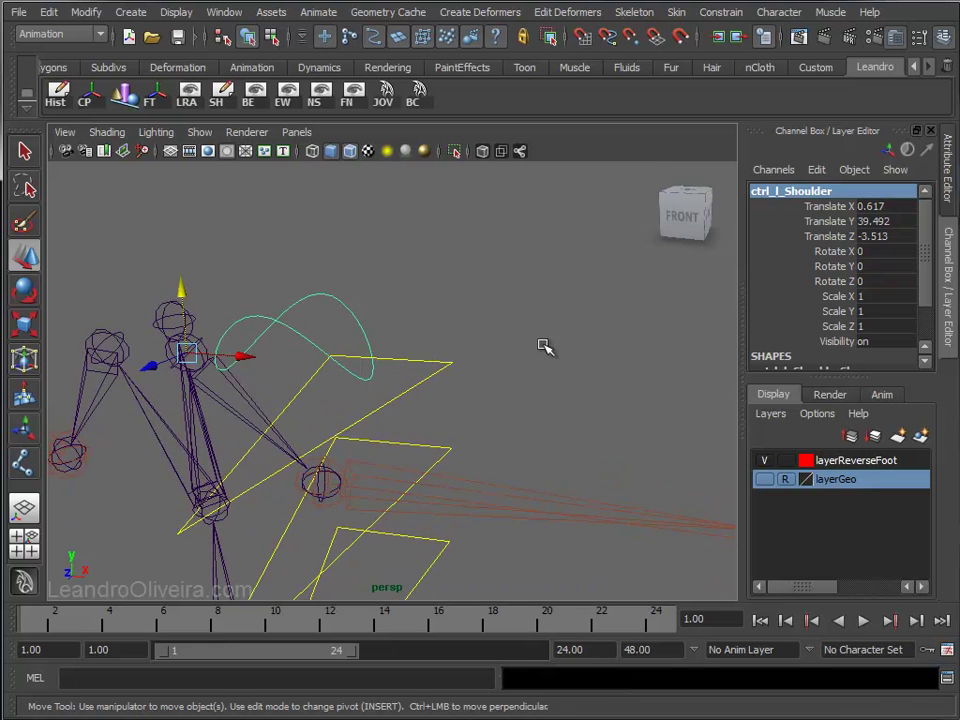
pyautogui.click(152, 100)
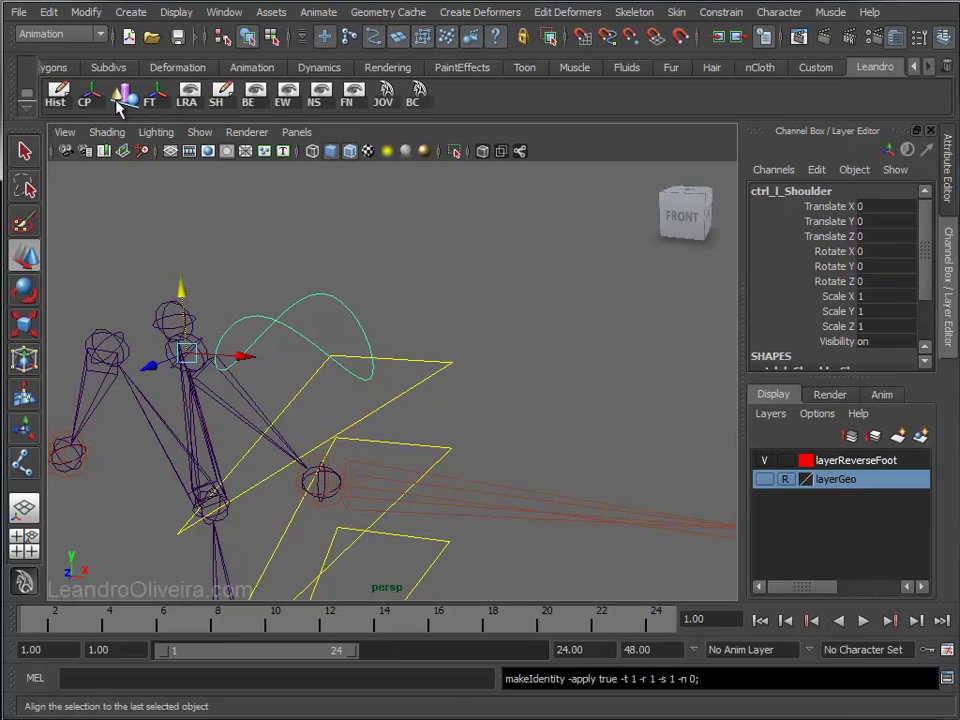
pyautogui.click(56, 96)
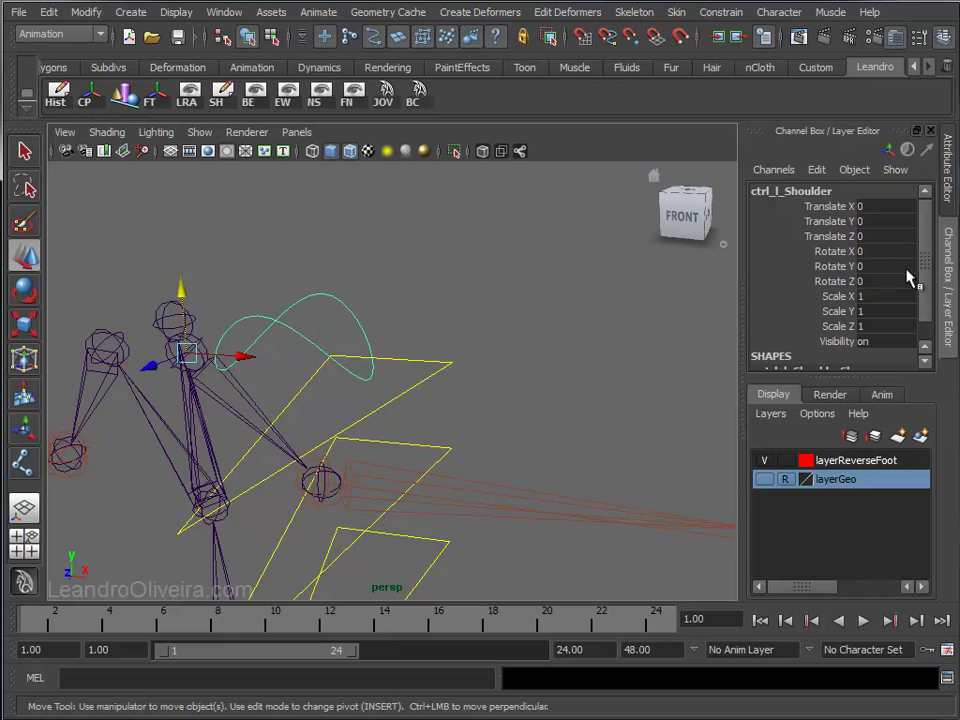
# Enable Drawing Overrides on ctrl_l_Shoulder and set its override colour to red.
pyautogui.click(951, 181)
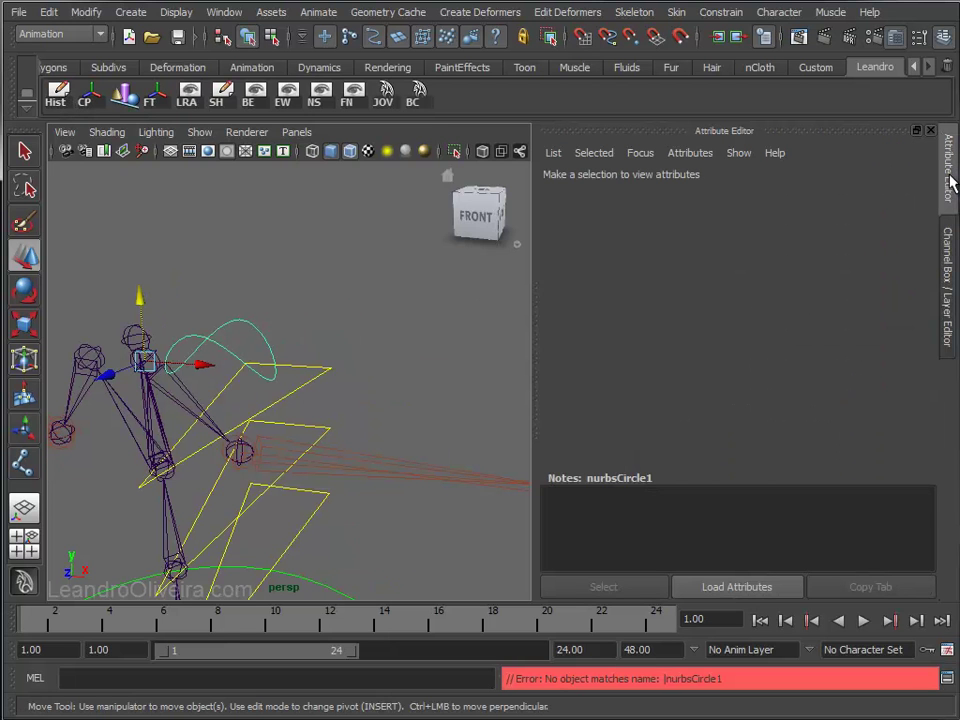
pyautogui.click(240, 326)
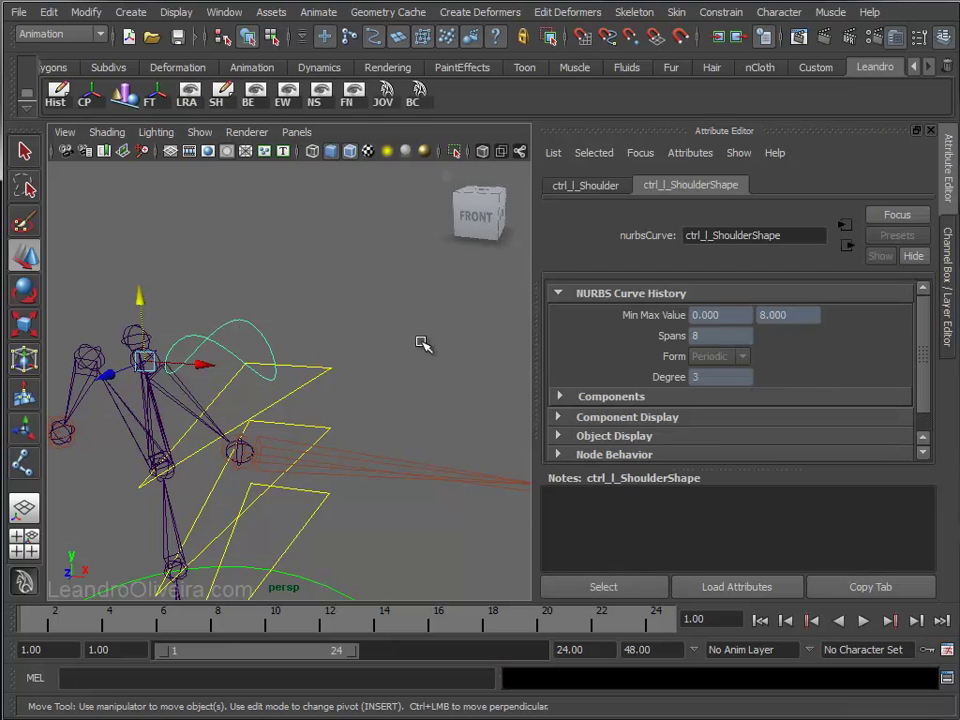
pyautogui.click(582, 187)
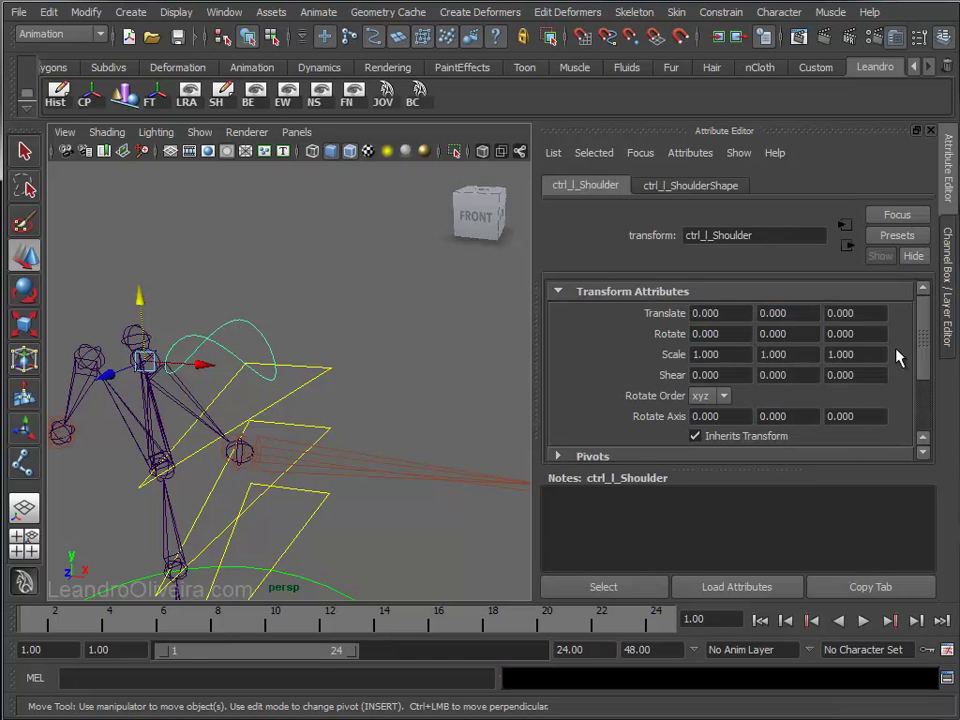
pyautogui.moveTo(924, 330); pyautogui.dragTo(924, 383)
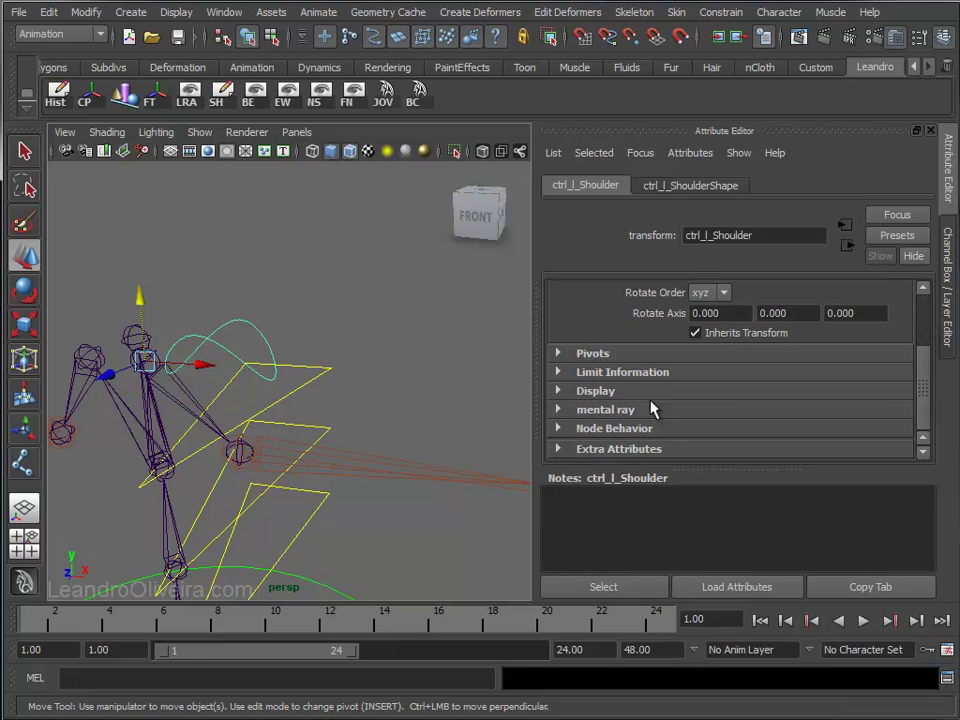
pyautogui.click(559, 391)
pyautogui.moveTo(920, 357); pyautogui.dragTo(922, 410)
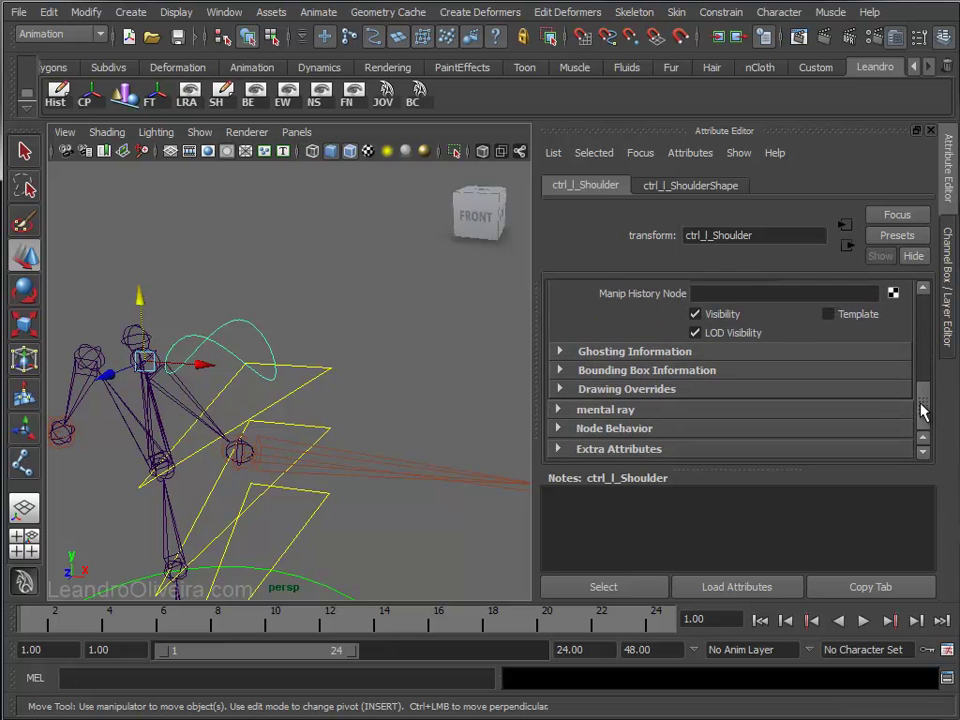
pyautogui.click(559, 391)
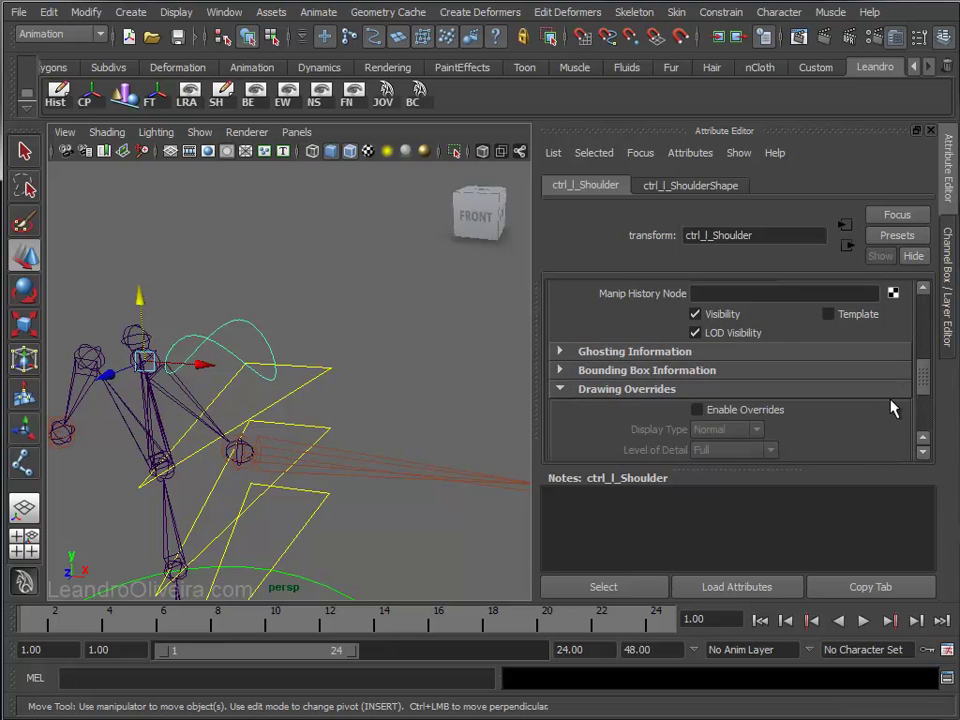
pyautogui.scroll(-4, 785, 365)
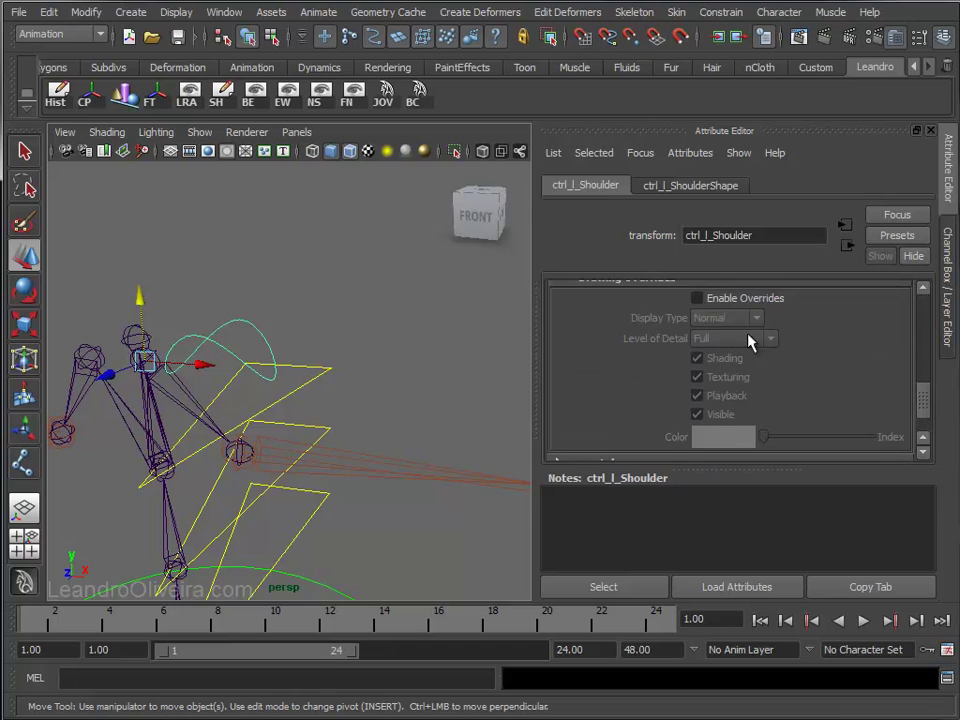
pyautogui.click(699, 298)
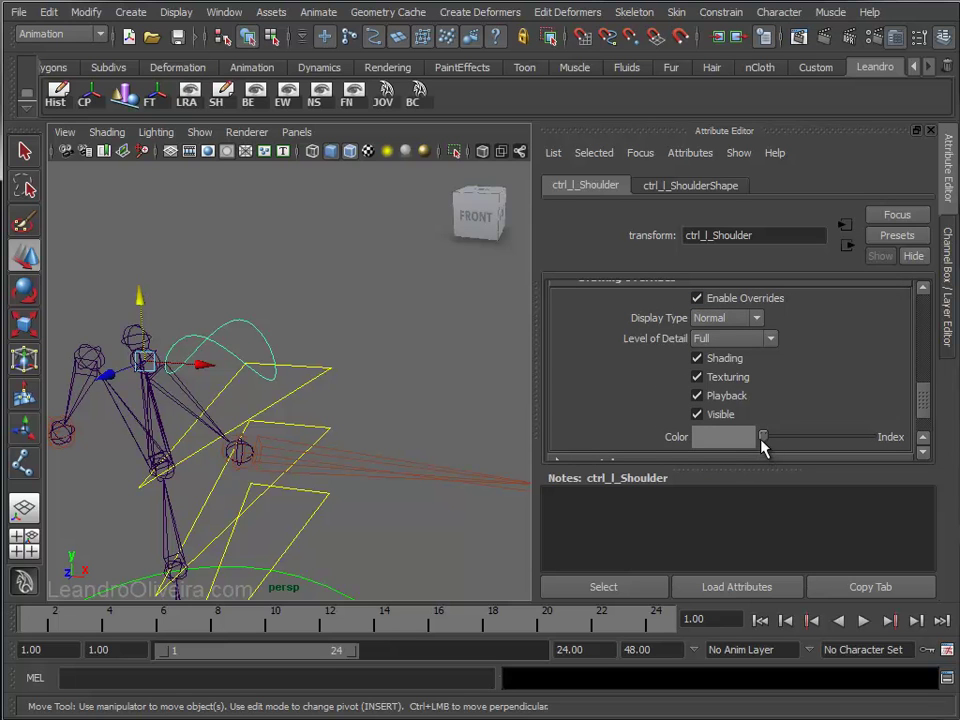
pyautogui.moveTo(773, 438); pyautogui.dragTo(808, 438)
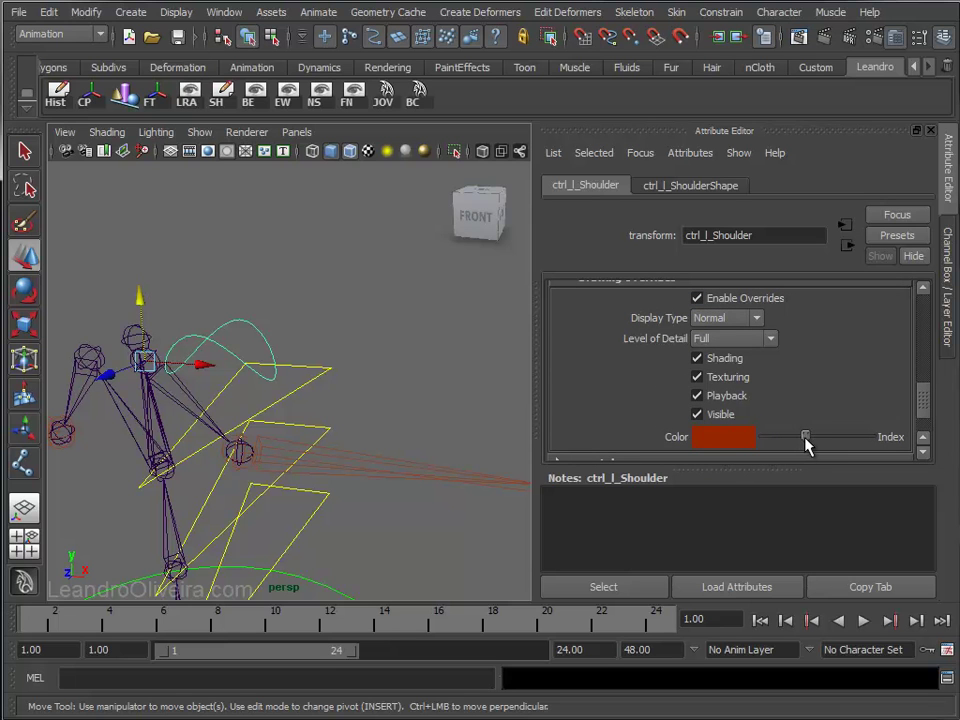
# Deselect and reselect the control, pulling back to check the red colour on the character.
pyautogui.click(429, 330)
pyautogui.moveTo(422, 401)
pyautogui.keyDown('alt'); pyautogui.mouseDown(button='right')
pyautogui.moveTo(305, 313)
pyautogui.moveTo(343, 184)
pyautogui.moveTo(305, 297)
pyautogui.moveTo(354, 399)
pyautogui.moveTo(332, 375)
pyautogui.mouseUp(button='right'); pyautogui.keyUp('alt')
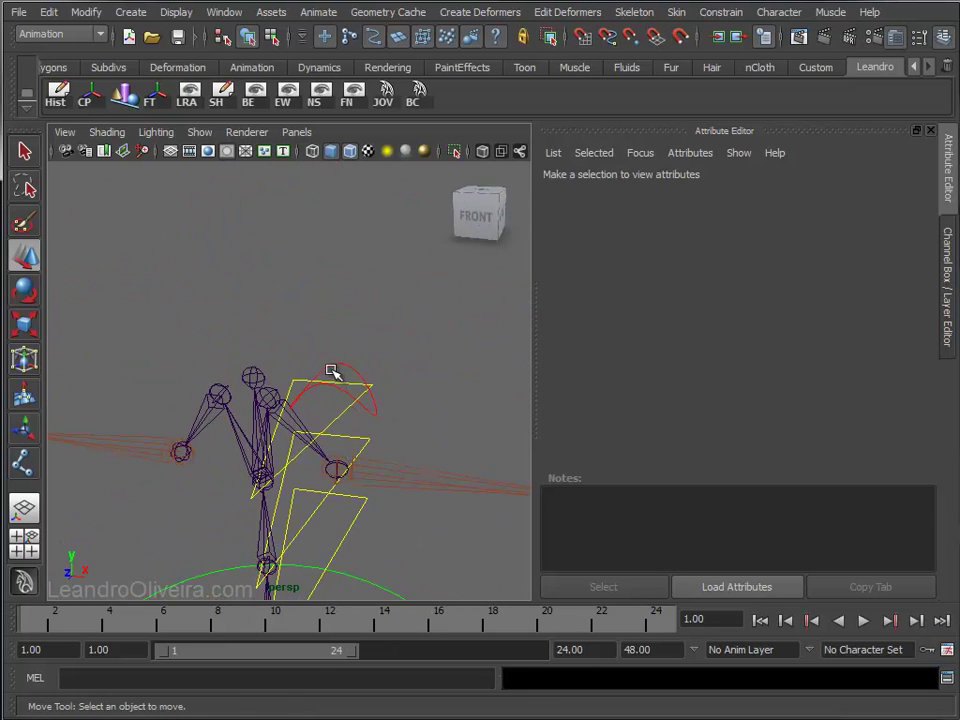
pyautogui.click(335, 362)
pyautogui.moveTo(335, 362)
pyautogui.keyDown('alt'); pyautogui.mouseDown(button='middle')
pyautogui.moveTo(371, 306)
pyautogui.moveTo(362, 284)
pyautogui.mouseUp(button='middle'); pyautogui.keyUp('alt')
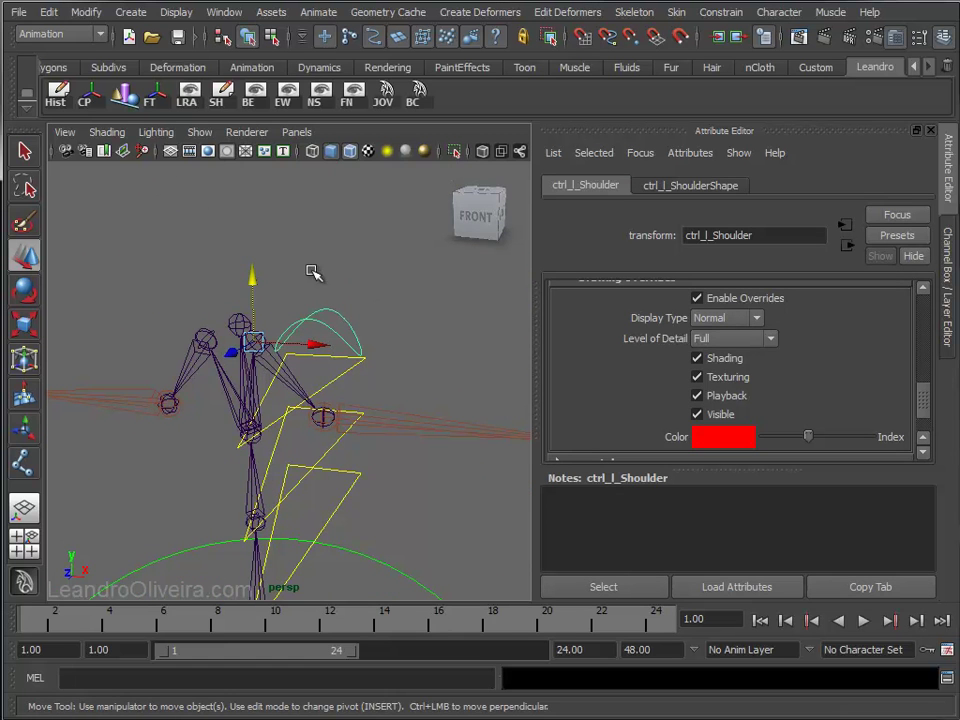
# Duplicate the shoulder control with Edit > Duplicate.
pyautogui.click(48, 12)
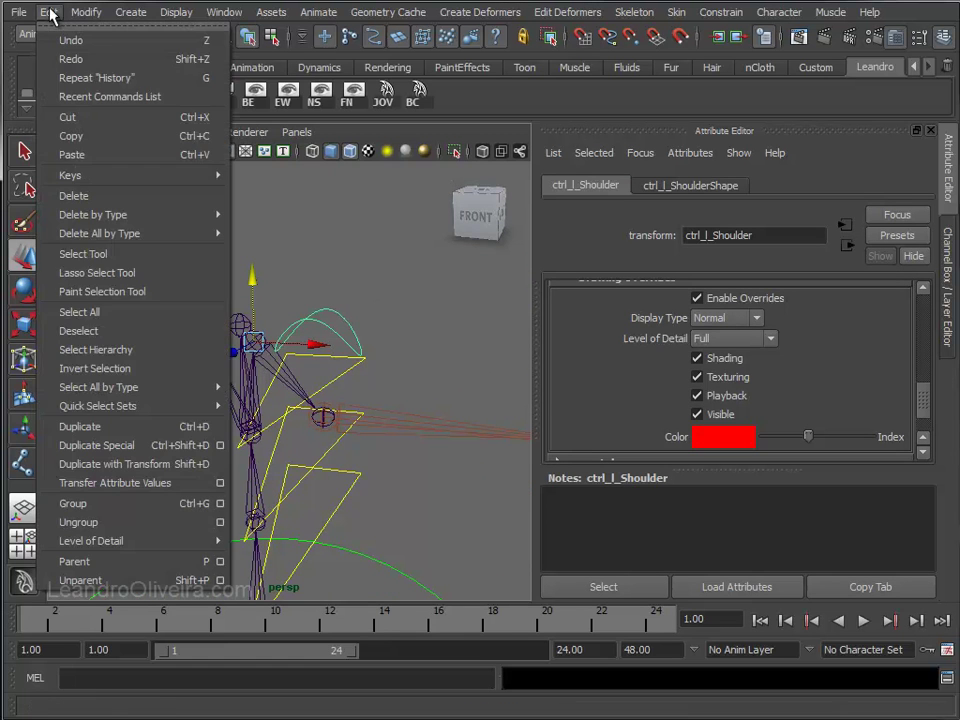
pyautogui.click(84, 426)
pyautogui.moveTo(316, 346)
pyautogui.mouseDown()
pyautogui.moveTo(150, 338)
pyautogui.moveTo(223, 370)
pyautogui.mouseUp()
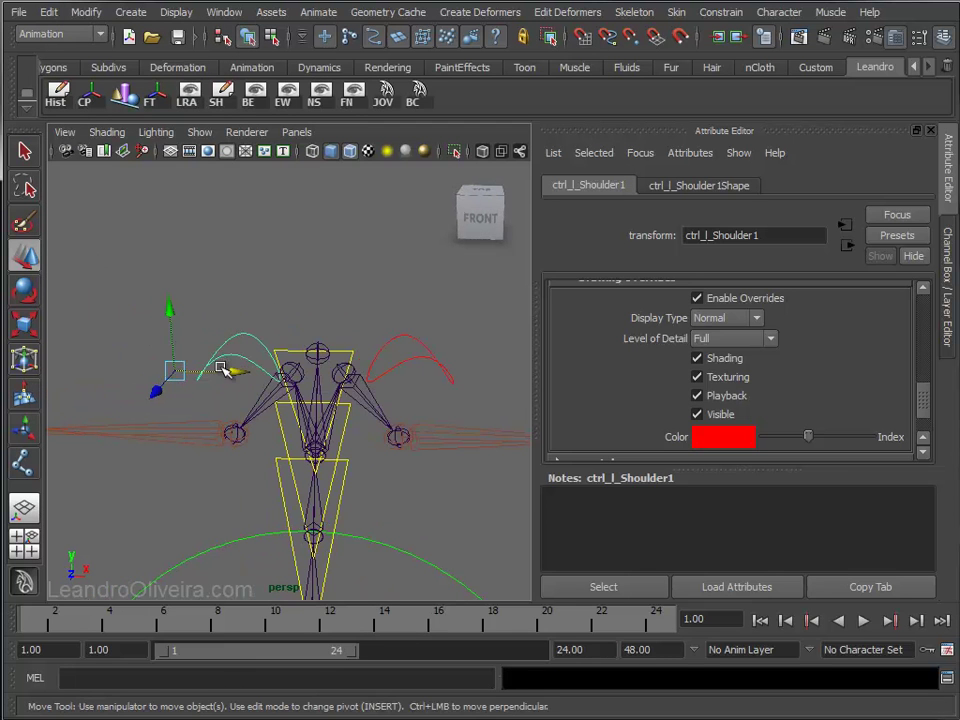
# Mirror the duplicate with Scale X -1 and move it over the opposite shoulder.
pyautogui.press('r')
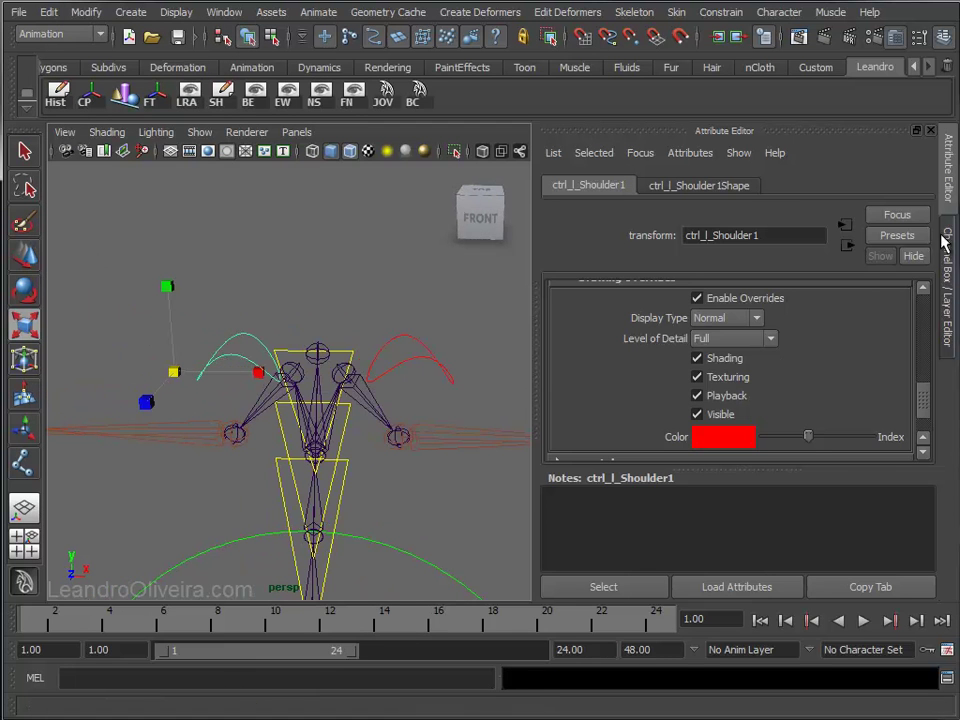
pyautogui.click(944, 265)
pyautogui.click(873, 297)
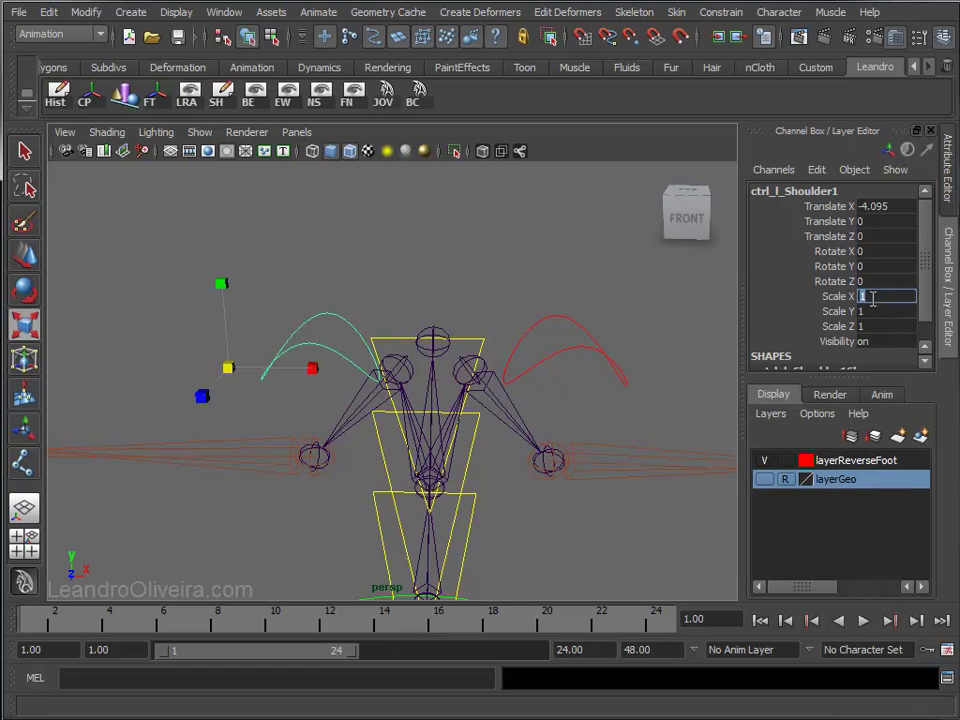
pyautogui.write('-1')
pyautogui.press('Return')
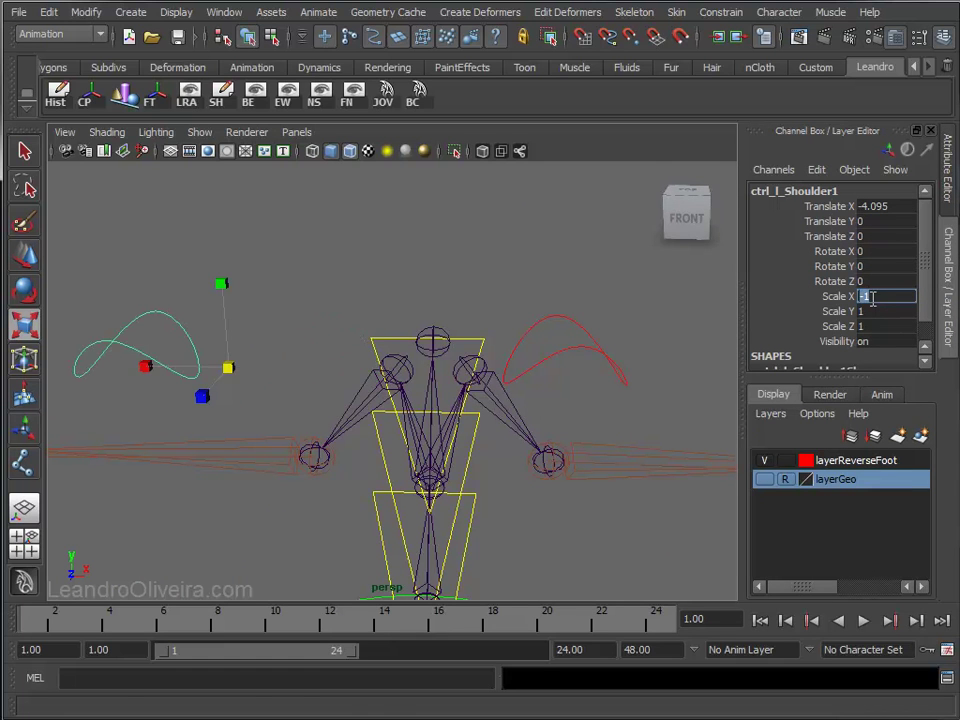
pyautogui.press('w')
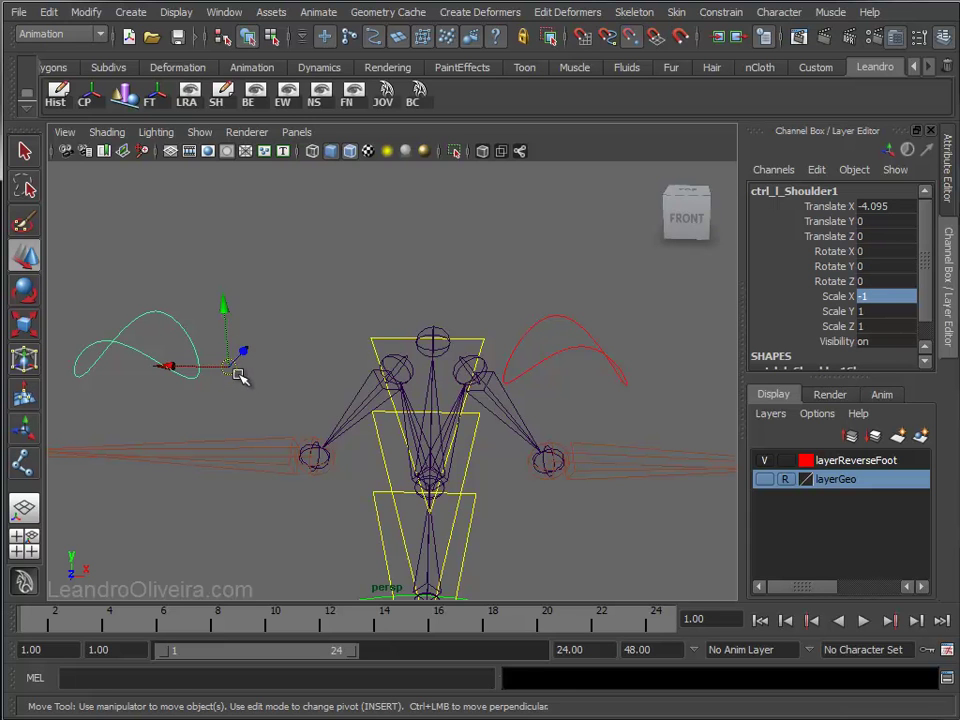
pyautogui.moveTo(241, 368); pyautogui.dragTo(390, 375)
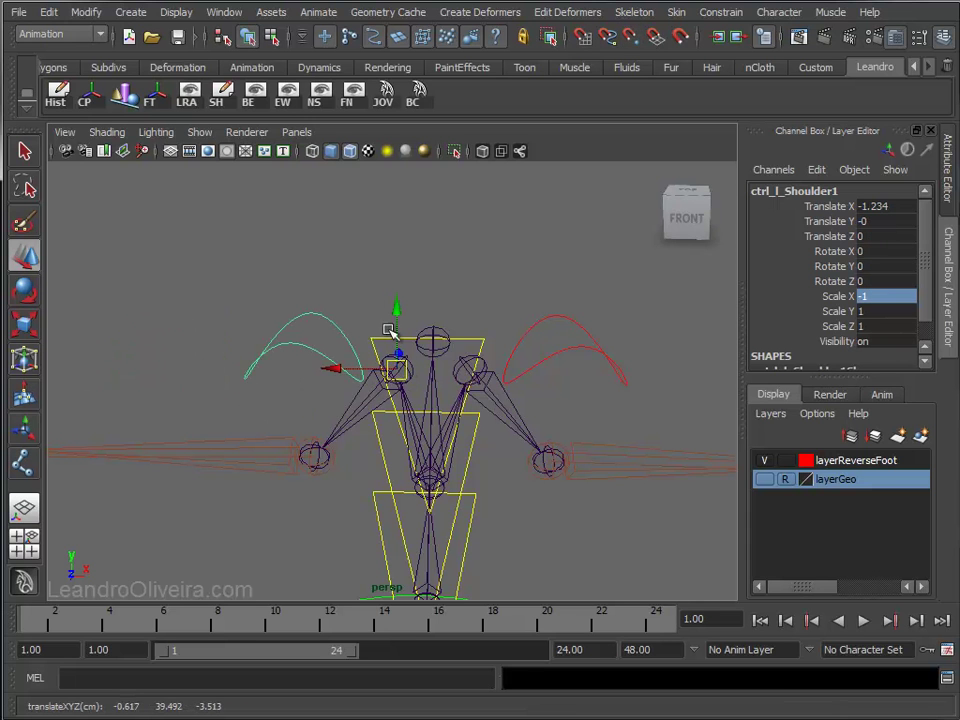
pyautogui.keyDown('alt'); pyautogui.moveTo(427, 285); pyautogui.dragTo(274, 242); pyautogui.keyUp('alt')
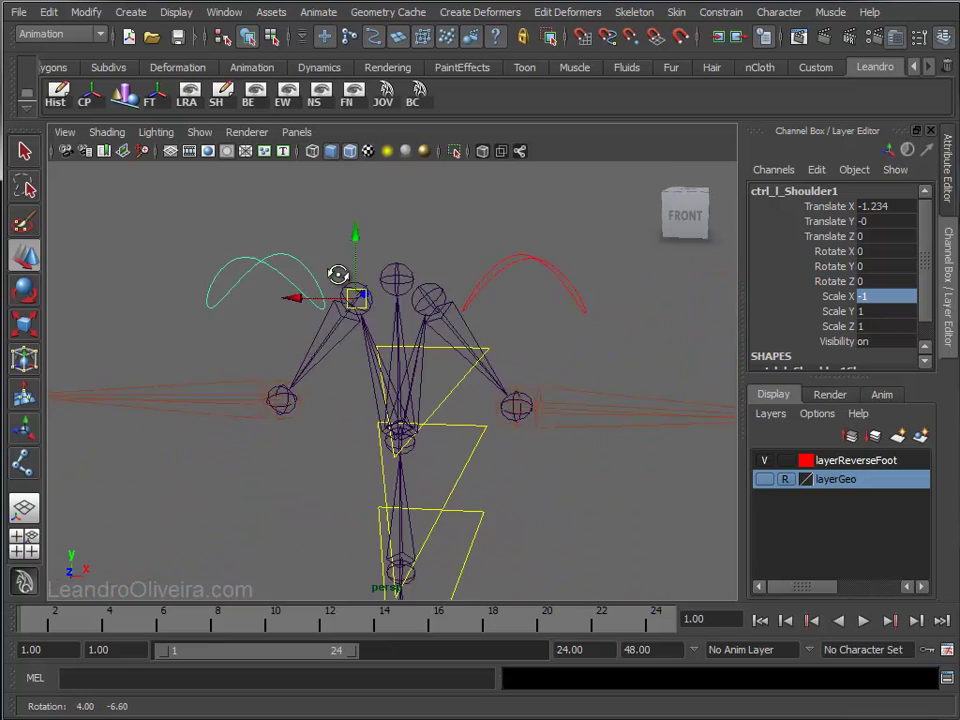
pyautogui.click(274, 242)
pyautogui.keyDown('alt'); pyautogui.moveTo(418, 366); pyautogui.dragTo(402, 389); pyautogui.keyUp('alt')
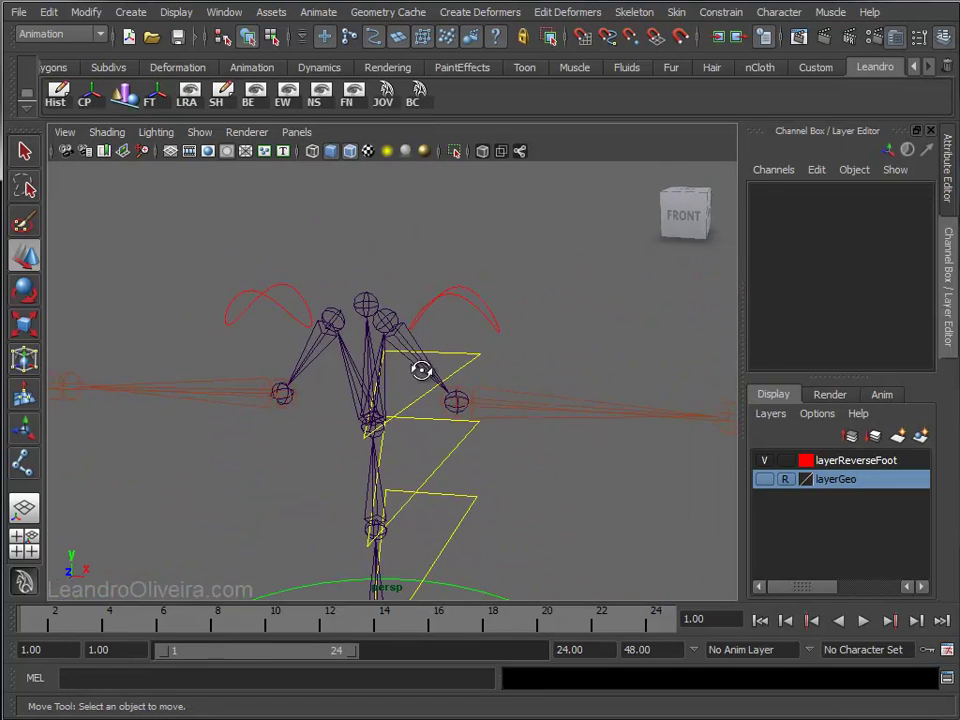
# Rename the mirrored control to ctrl_r_Shoulder.
pyautogui.click(247, 357)
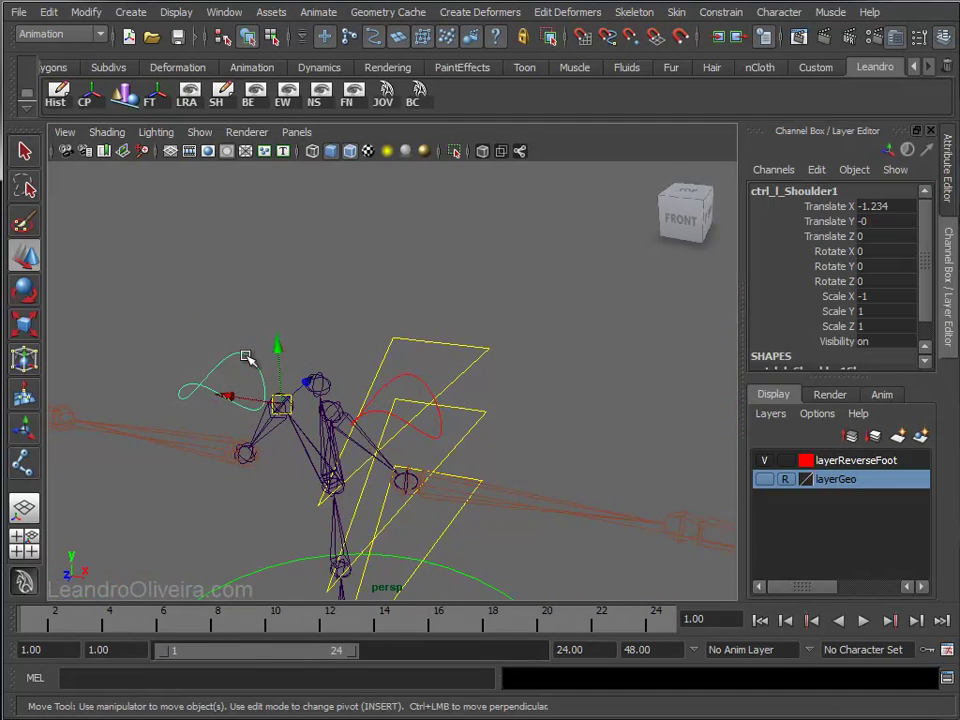
pyautogui.click(797, 191)
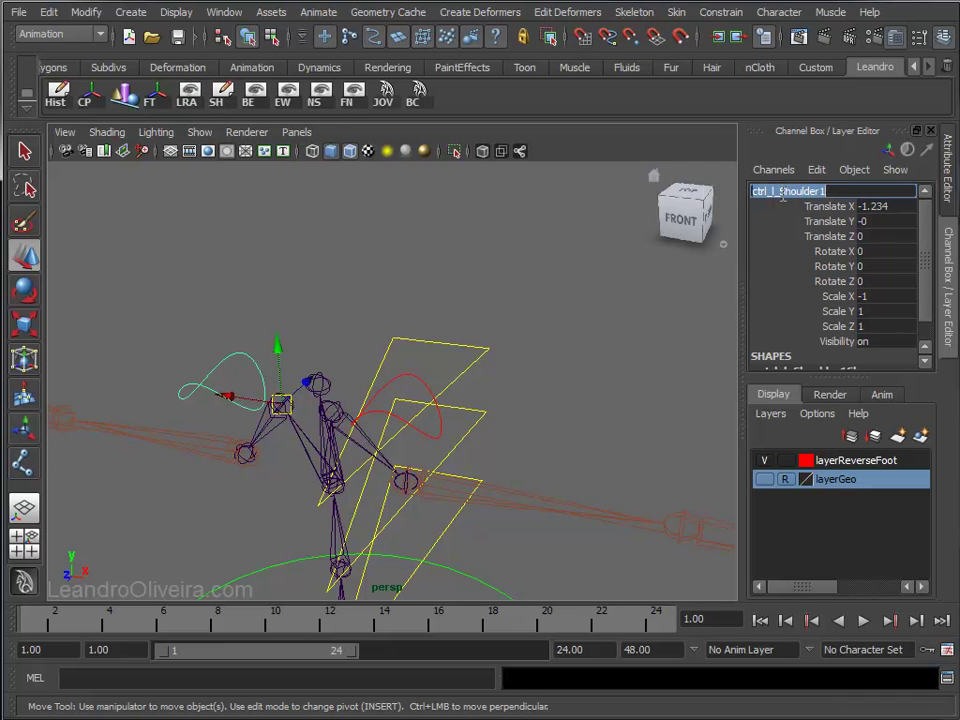
pyautogui.write('ctrl_r_Shoulder1')
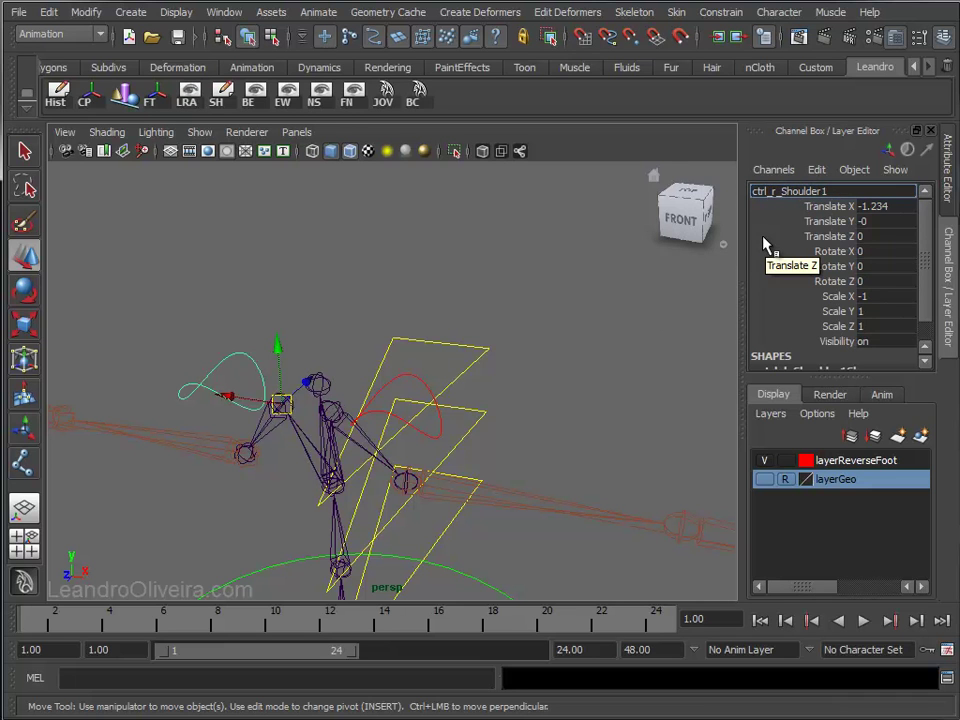
pyautogui.press('BackSpace')
pyautogui.press('Return')
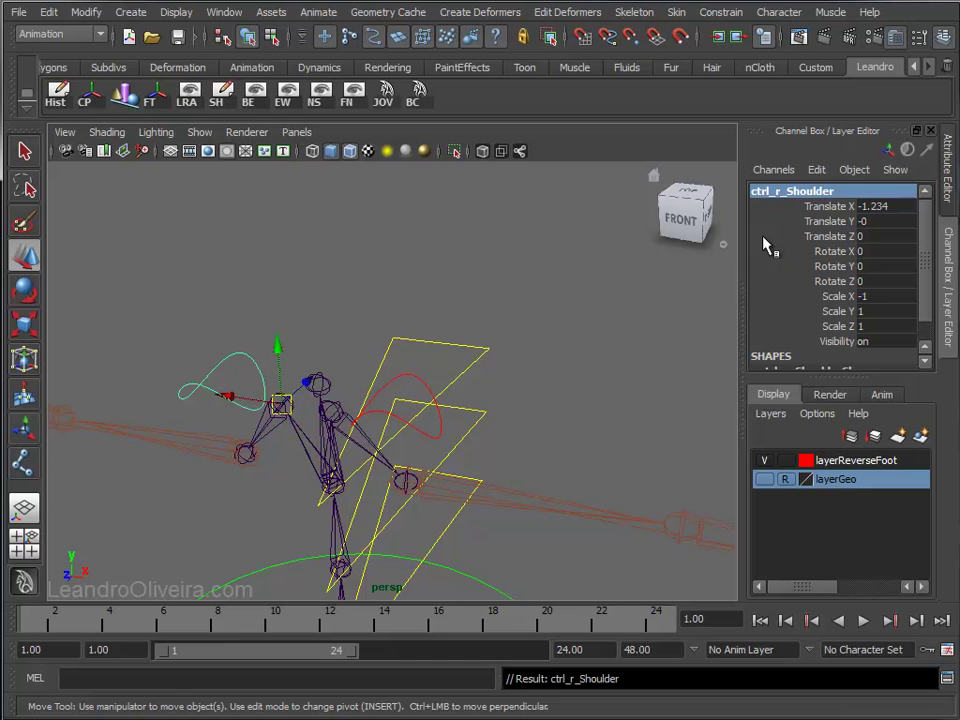
# Delete ctrl_r_Shoulder's history and freeze its transforms.
pyautogui.click(56, 92)
pyautogui.click(151, 99)
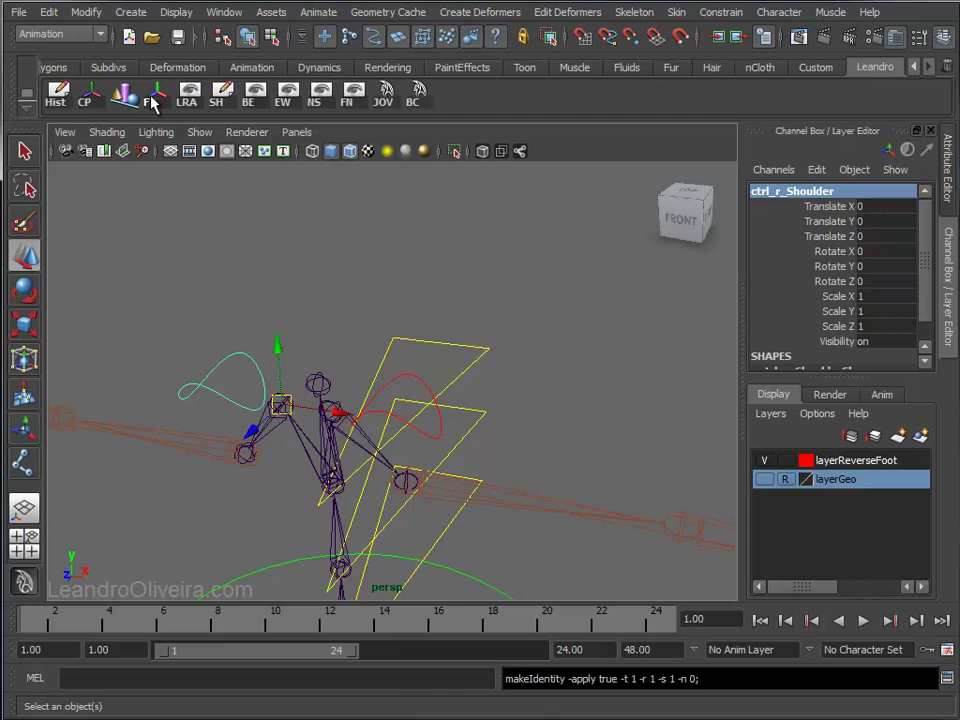
pyautogui.moveTo(364, 272)
pyautogui.keyDown('alt'); pyautogui.mouseDown()
pyautogui.moveTo(368, 229)
pyautogui.moveTo(372, 260)
pyautogui.mouseUp(); pyautogui.keyUp('alt')
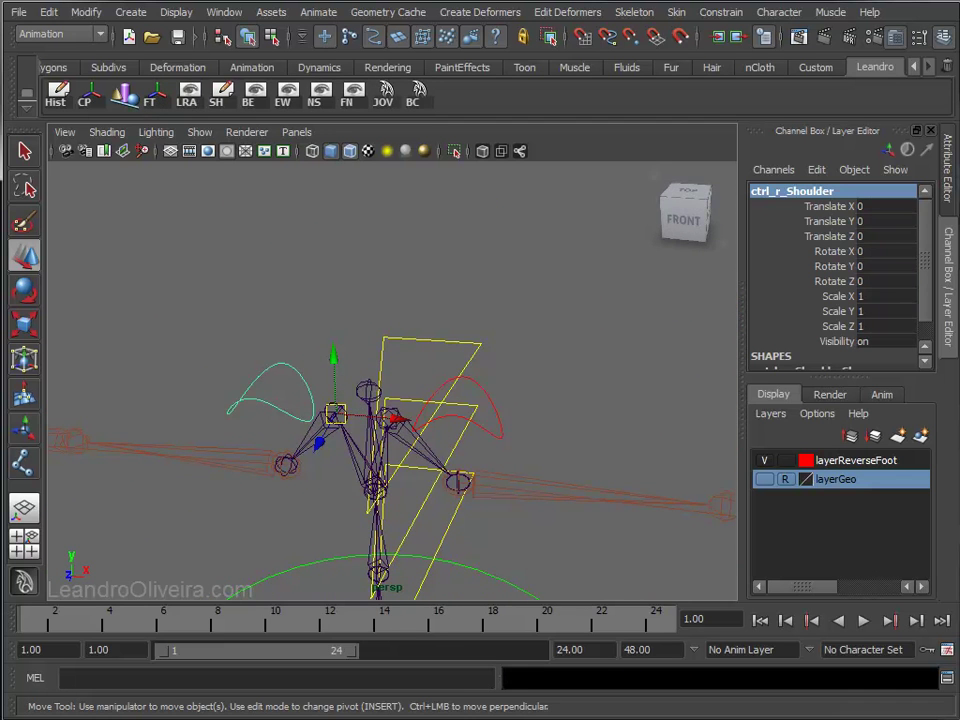
# Set ctrl_r_Shoulder's override colour to blue in the Attribute Editor.
pyautogui.click(948, 168)
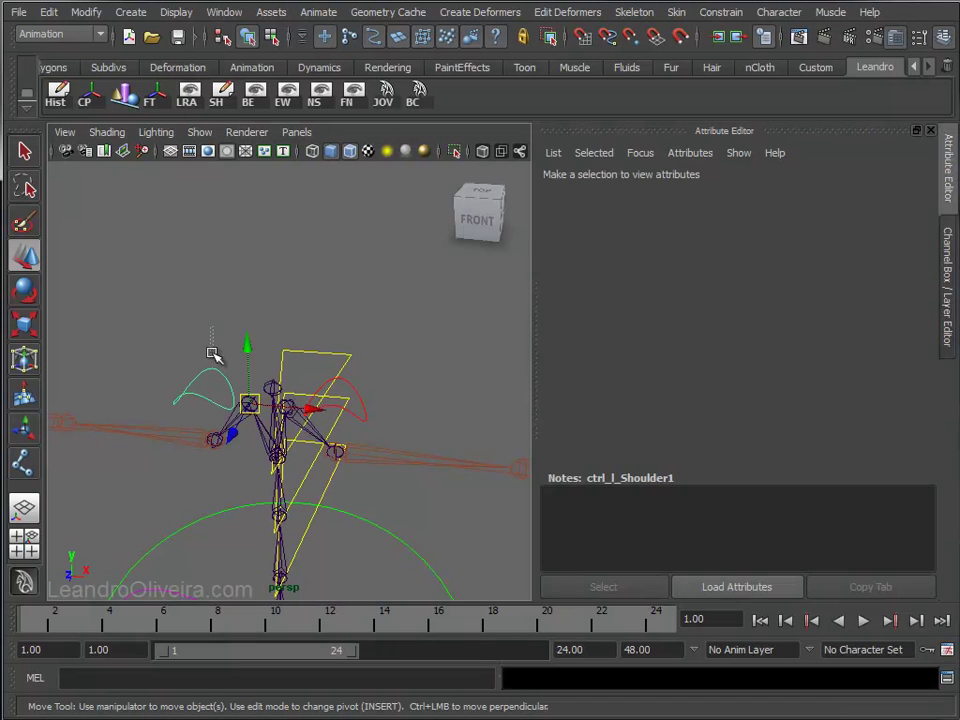
pyautogui.moveTo(810, 437)
pyautogui.mouseDown()
pyautogui.moveTo(836, 437)
pyautogui.moveTo(785, 437)
pyautogui.mouseUp()
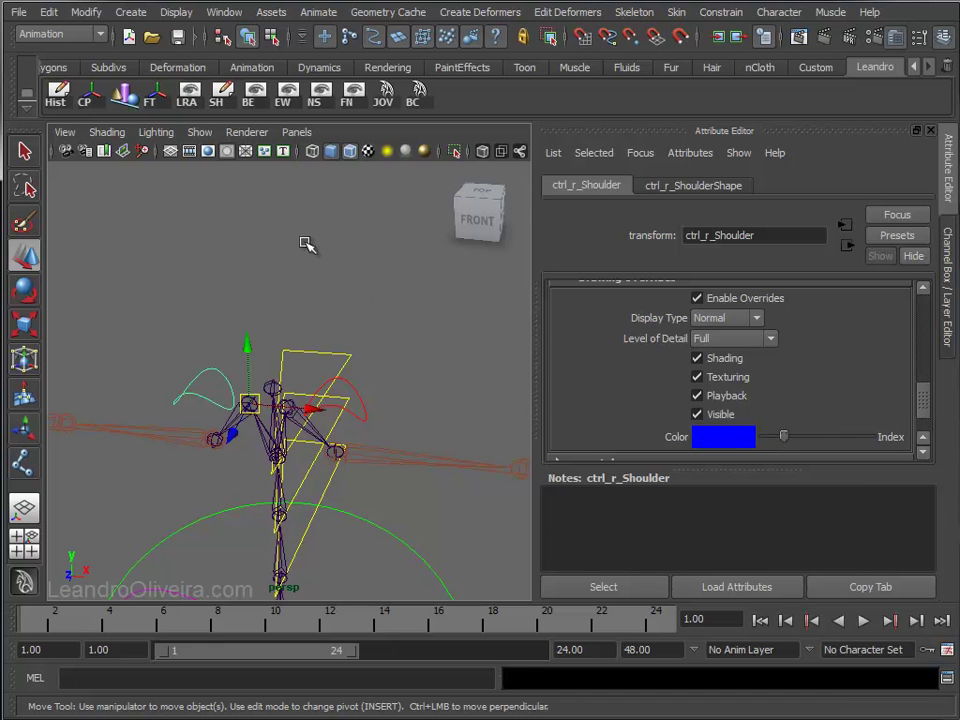
pyautogui.click(330, 262)
# Zoom in on the rig and select the left shoulder control.
pyautogui.moveTo(360, 375)
pyautogui.keyDown('alt'); pyautogui.mouseDown()
pyautogui.moveTo(257, 279)
pyautogui.moveTo(343, 332)
pyautogui.moveTo(336, 304)
pyautogui.mouseUp(); pyautogui.keyUp('alt')
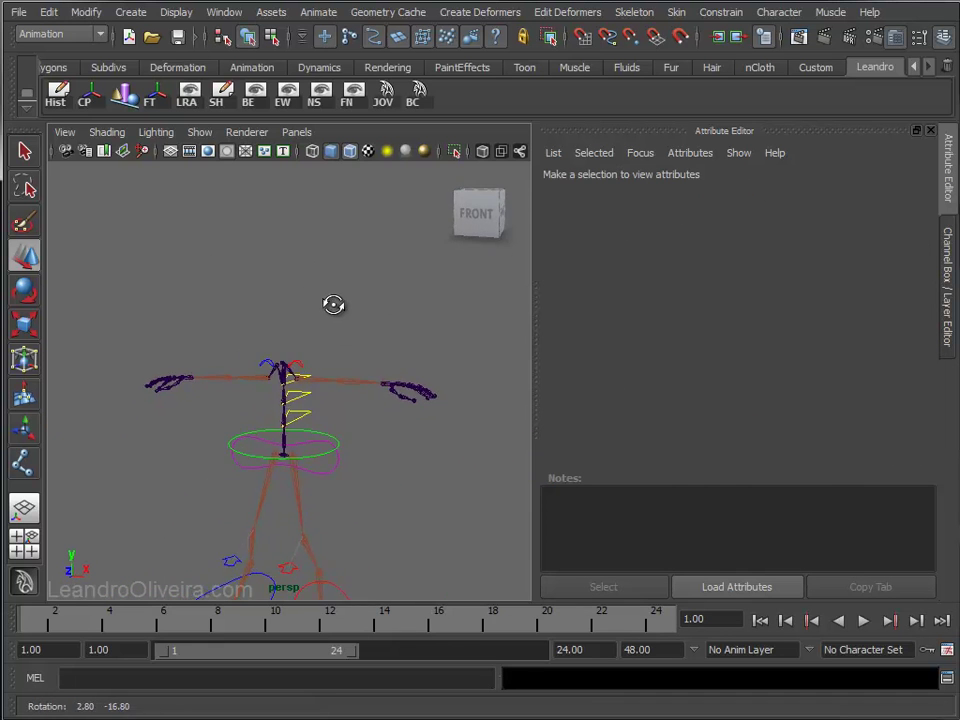
pyautogui.moveTo(328, 319)
pyautogui.keyDown('alt'); pyautogui.mouseDown(button='right')
pyautogui.moveTo(347, 384)
pyautogui.moveTo(407, 456)
pyautogui.mouseUp(button='right'); pyautogui.keyUp('alt')
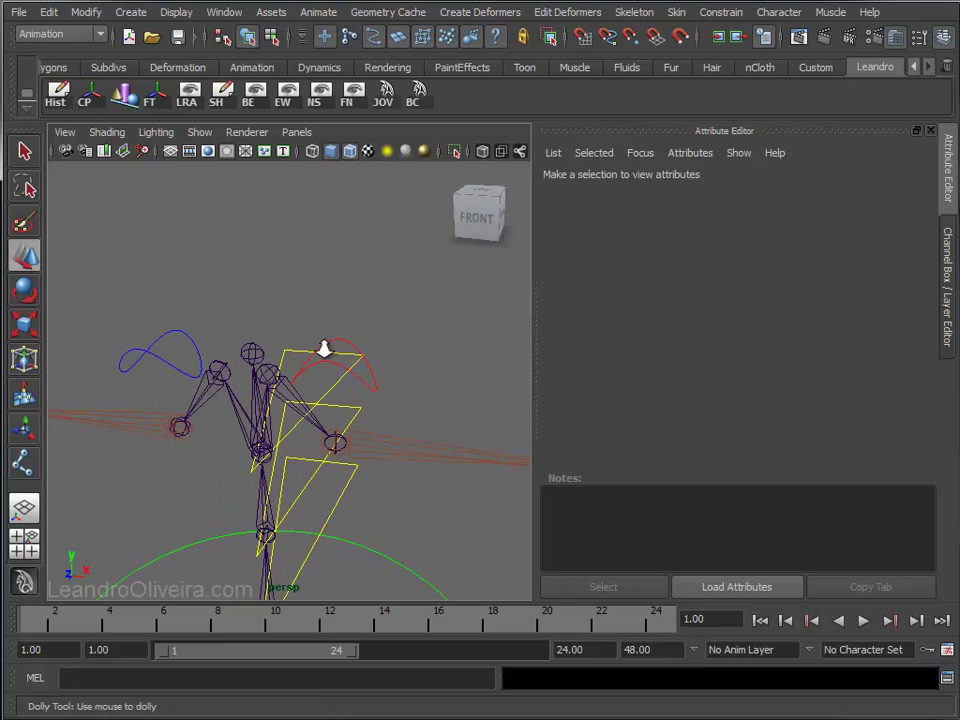
pyautogui.keyDown('alt'); pyautogui.moveTo(325, 350); pyautogui.dragTo(347, 375, button='right'); pyautogui.keyUp('alt')
pyautogui.moveTo(347, 375)
pyautogui.keyDown('alt'); pyautogui.mouseDown(button='middle')
pyautogui.moveTo(358, 347)
pyautogui.moveTo(379, 336)
pyautogui.mouseUp(button='middle'); pyautogui.keyUp('alt')
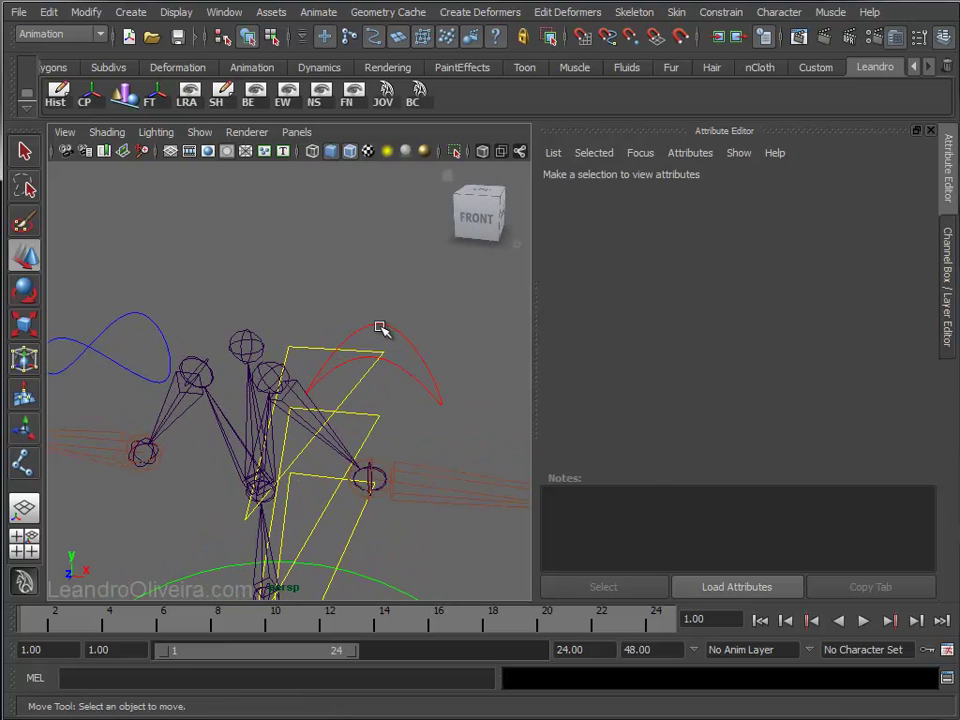
pyautogui.press('q')
pyautogui.click(381, 333)
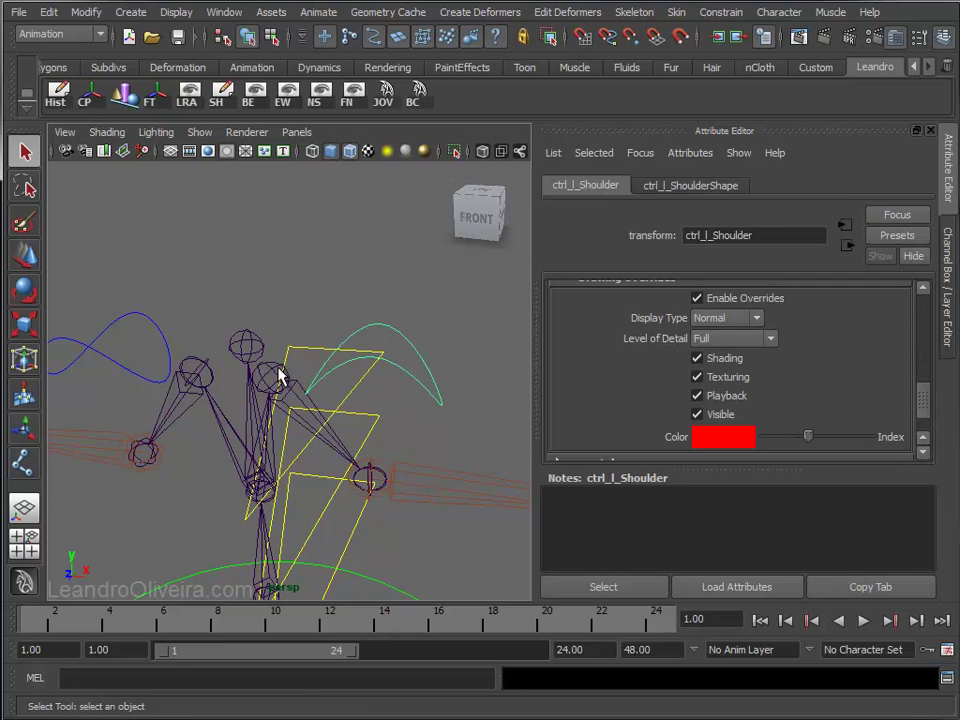
pyautogui.click(279, 376)
pyautogui.click(368, 300)
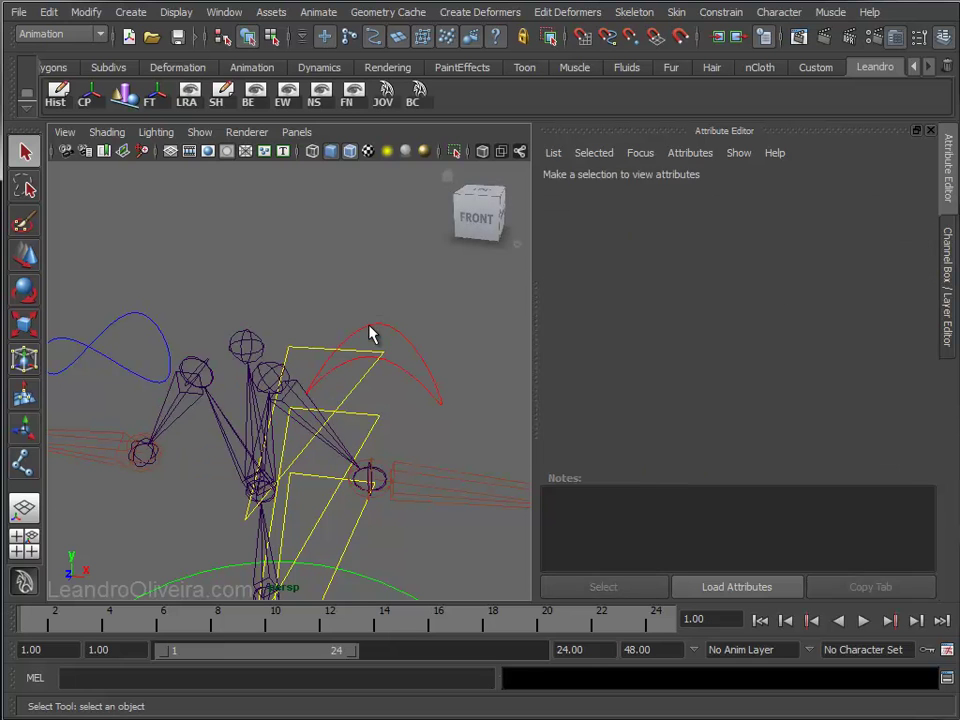
pyautogui.click(377, 330)
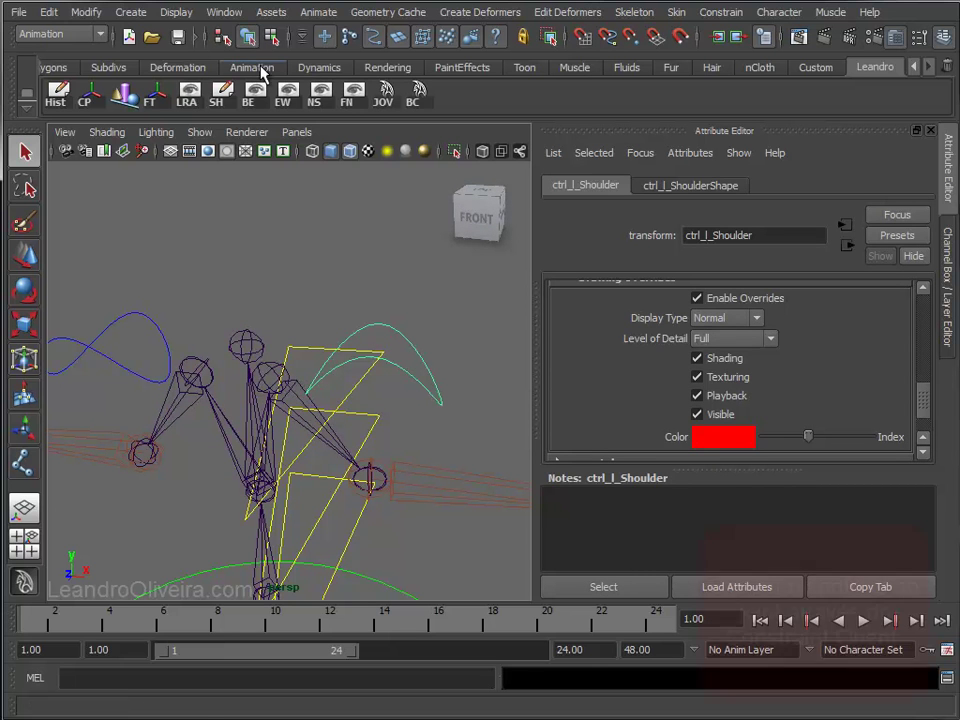
# Orient-constrain jnt_l_Shoulder and jnt_r_Shoulder to their matching shoulder controls.
pyautogui.keyDown('shift'); pyautogui.click(298, 390); pyautogui.keyUp('shift')
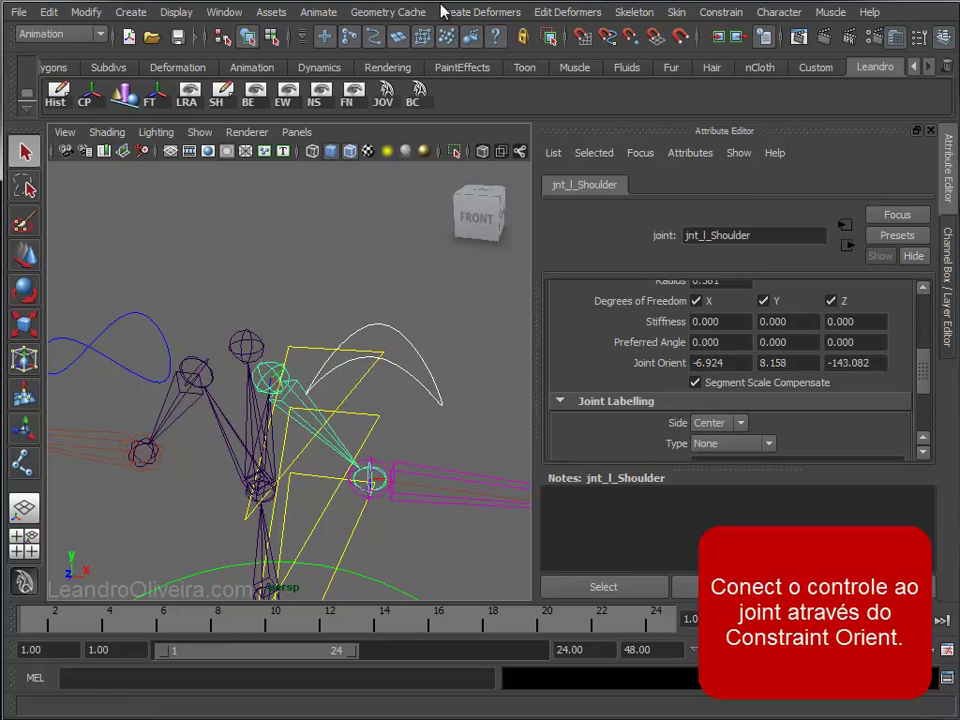
pyautogui.click(721, 12)
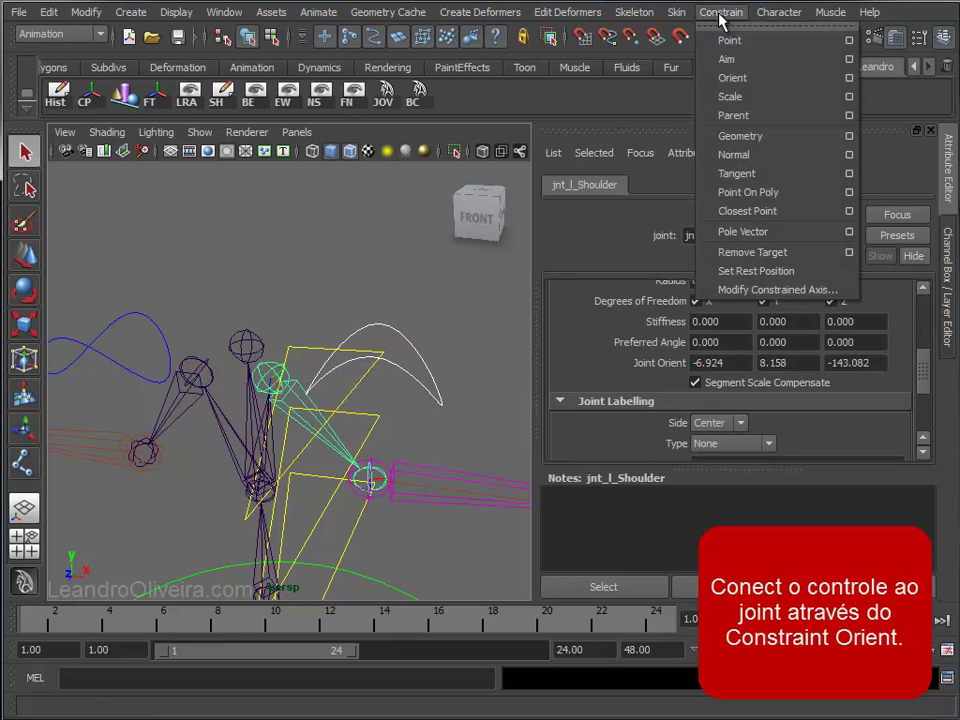
pyautogui.click(735, 80)
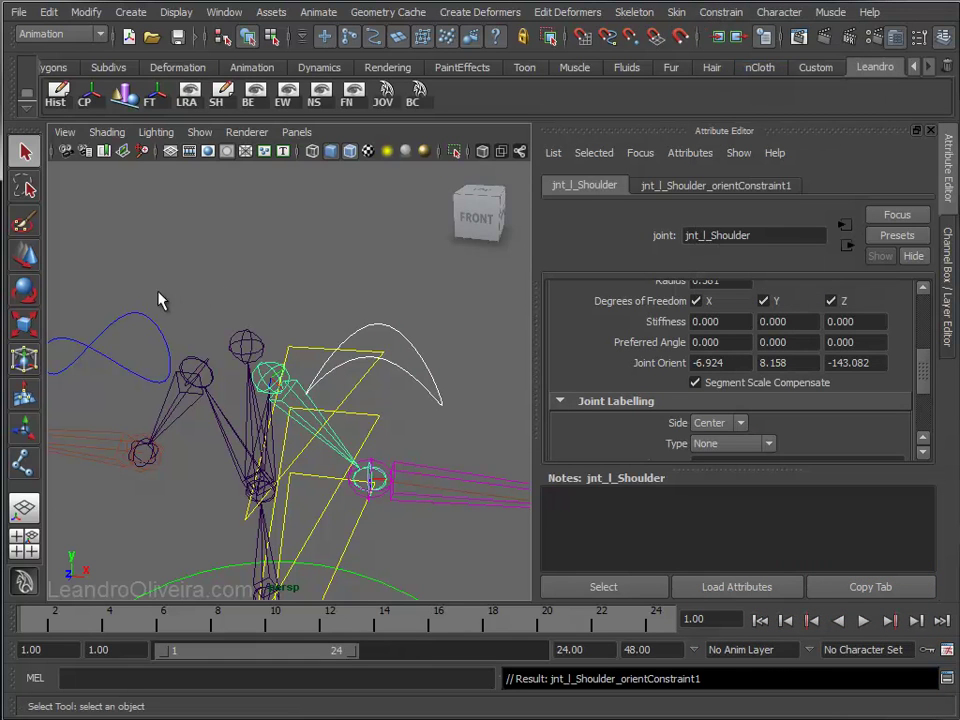
pyautogui.click(140, 318)
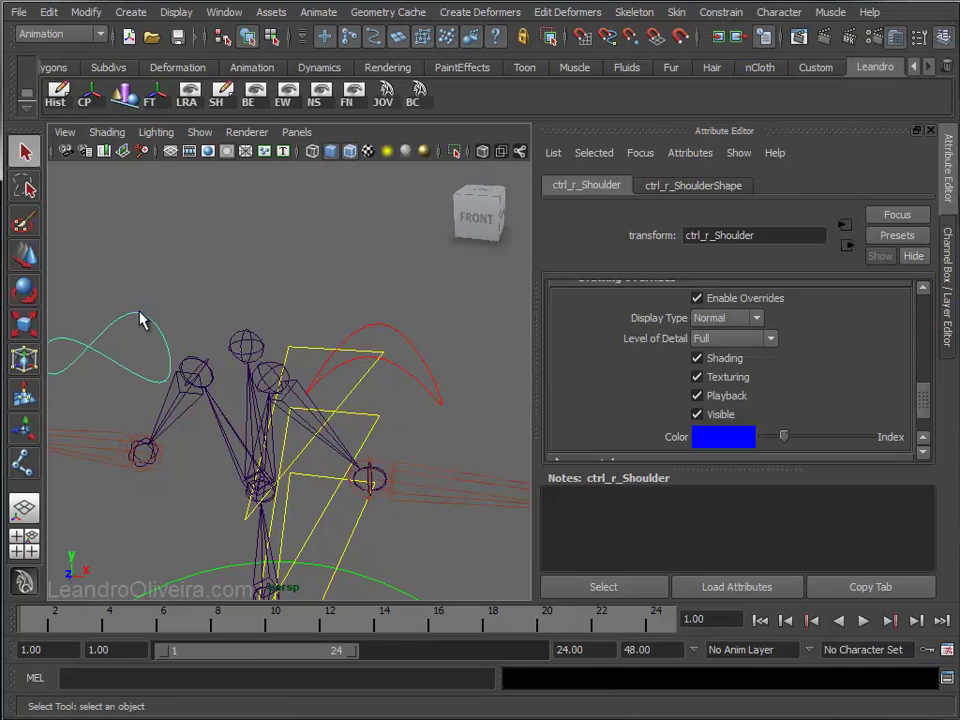
pyautogui.keyDown('shift'); pyautogui.click(192, 362); pyautogui.keyUp('shift')
pyautogui.moveTo(478, 215)
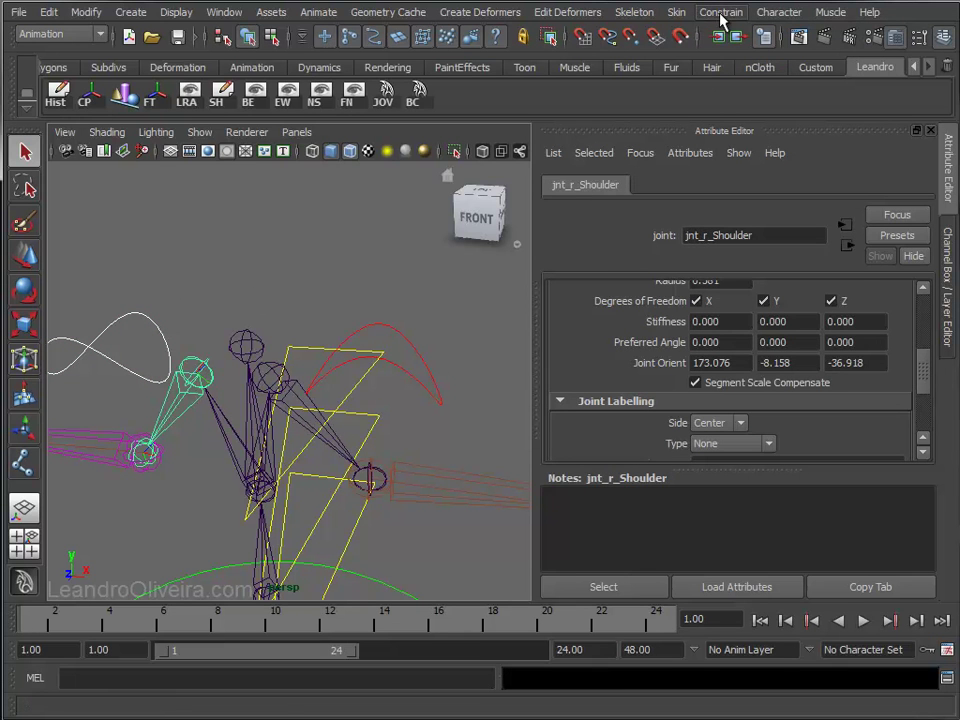
pyautogui.click(720, 13)
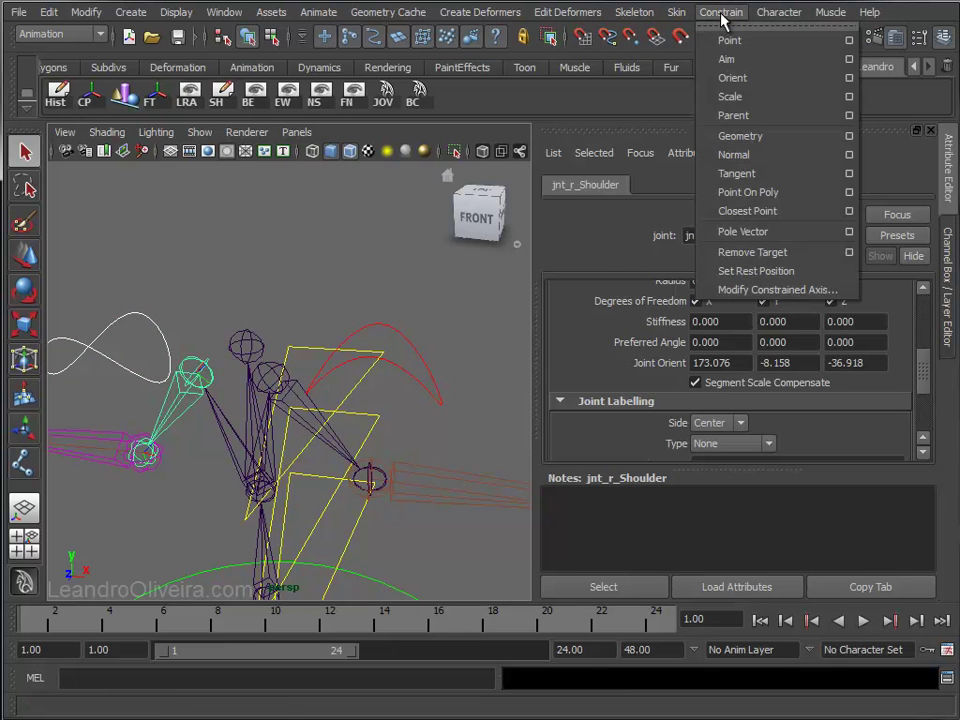
pyautogui.click(728, 78)
# Rotate the left shoulder control to test the constraint, then zoom in on the hand joints.
pyautogui.keyDown('alt'); pyautogui.moveTo(293, 413); pyautogui.dragTo(188, 338, button='right'); pyautogui.keyUp('alt')
pyautogui.click(287, 321)
pyautogui.moveTo(290, 320)
pyautogui.keyDown('alt'); pyautogui.mouseDown()
pyautogui.moveTo(358, 300)
pyautogui.moveTo(336, 287)
pyautogui.moveTo(306, 358)
pyautogui.moveTo(303, 265)
pyautogui.moveTo(311, 300)
pyautogui.moveTo(296, 281)
pyautogui.moveTo(295, 301)
pyautogui.moveTo(285, 291)
pyautogui.moveTo(306, 326)
pyautogui.mouseUp(); pyautogui.keyUp('alt')
pyautogui.click(298, 350)
pyautogui.press('e')
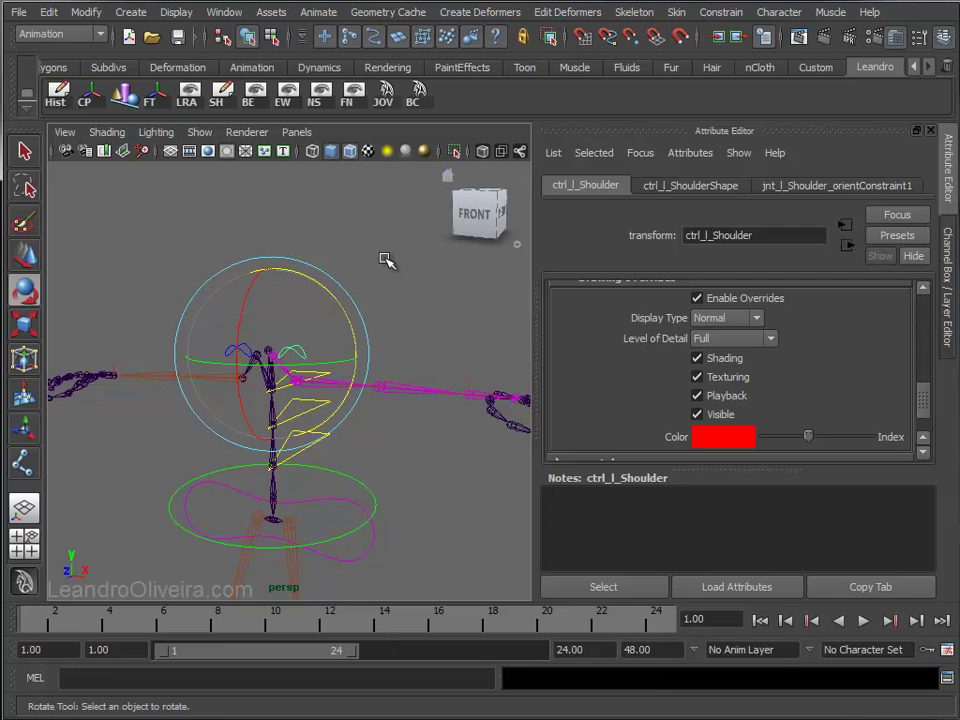
pyautogui.click(381, 313)
pyautogui.moveTo(381, 313)
pyautogui.keyDown('alt'); pyautogui.mouseDown()
pyautogui.moveTo(332, 268)
pyautogui.moveTo(300, 323)
pyautogui.mouseUp(); pyautogui.keyUp('alt')
pyautogui.moveTo(300, 323)
pyautogui.keyDown('alt'); pyautogui.mouseDown(button='middle')
pyautogui.moveTo(317, 354)
pyautogui.moveTo(266, 285)
pyautogui.mouseUp(button='middle'); pyautogui.keyUp('alt')
pyautogui.keyDown('alt'); pyautogui.moveTo(266, 285); pyautogui.dragTo(336, 377, button='right'); pyautogui.keyUp('alt')
pyautogui.moveTo(336, 377)
pyautogui.keyDown('alt'); pyautogui.mouseDown(button='middle')
pyautogui.moveTo(347, 360)
pyautogui.moveTo(328, 349)
pyautogui.mouseUp(button='middle'); pyautogui.keyUp('alt')
# Parent the left thumb, index, middle and pinky joint chains under the left hand joint.
pyautogui.press('q')
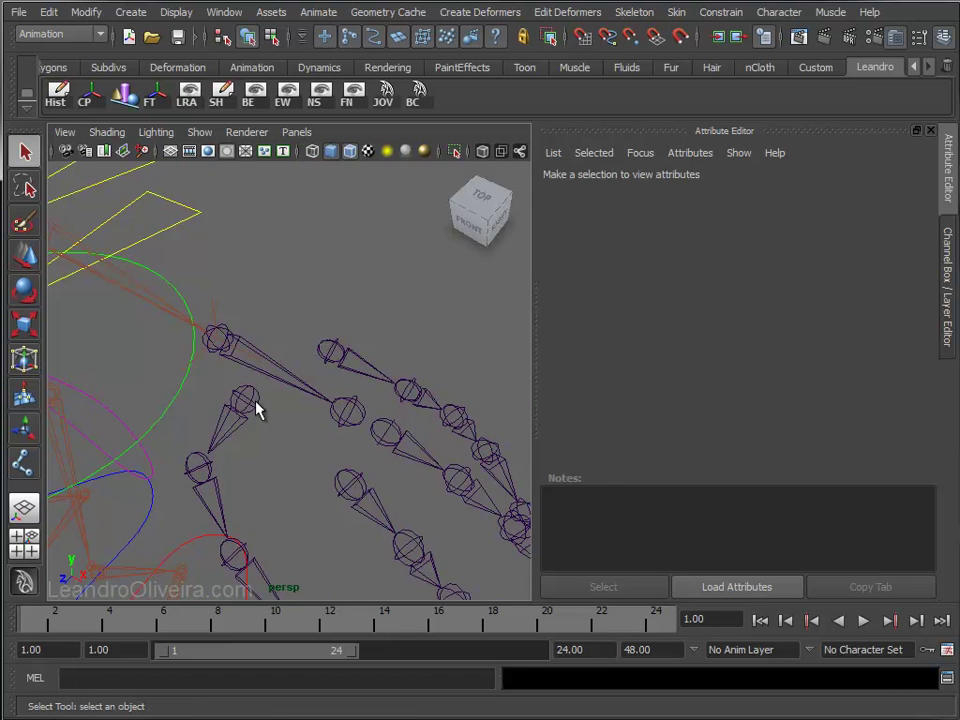
pyautogui.click(257, 407)
pyautogui.keyDown('shift'); pyautogui.click(350, 480); pyautogui.keyUp('shift')
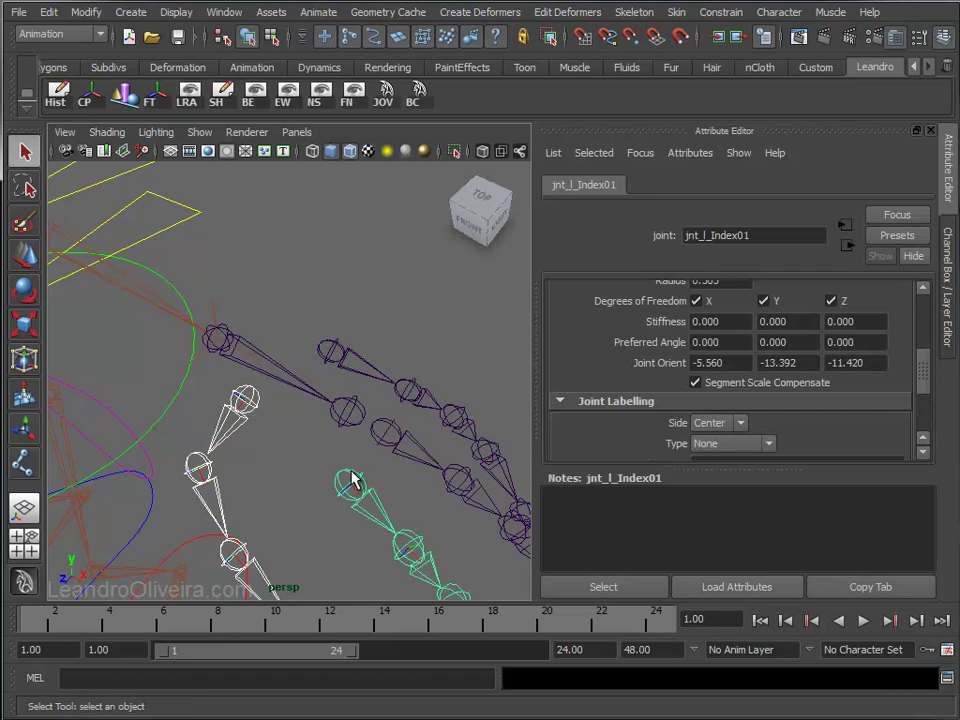
pyautogui.keyDown('shift'); pyautogui.click(383, 448); pyautogui.keyUp('shift')
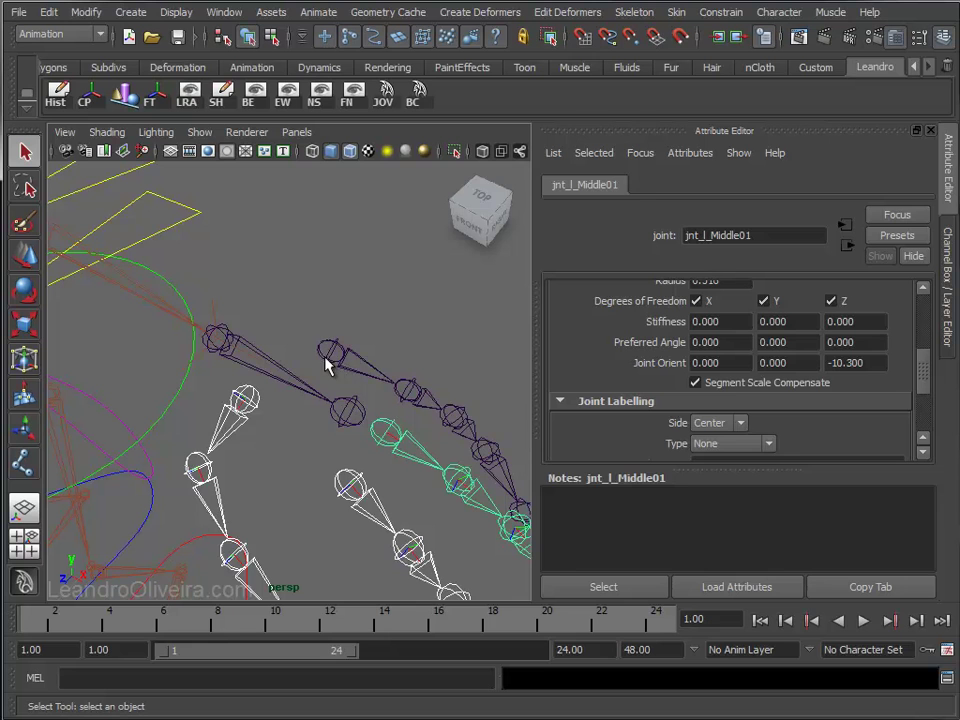
pyautogui.keyDown('shift'); pyautogui.click(325, 358); pyautogui.keyUp('shift')
pyautogui.keyDown('shift'); pyautogui.click(352, 407); pyautogui.keyUp('shift')
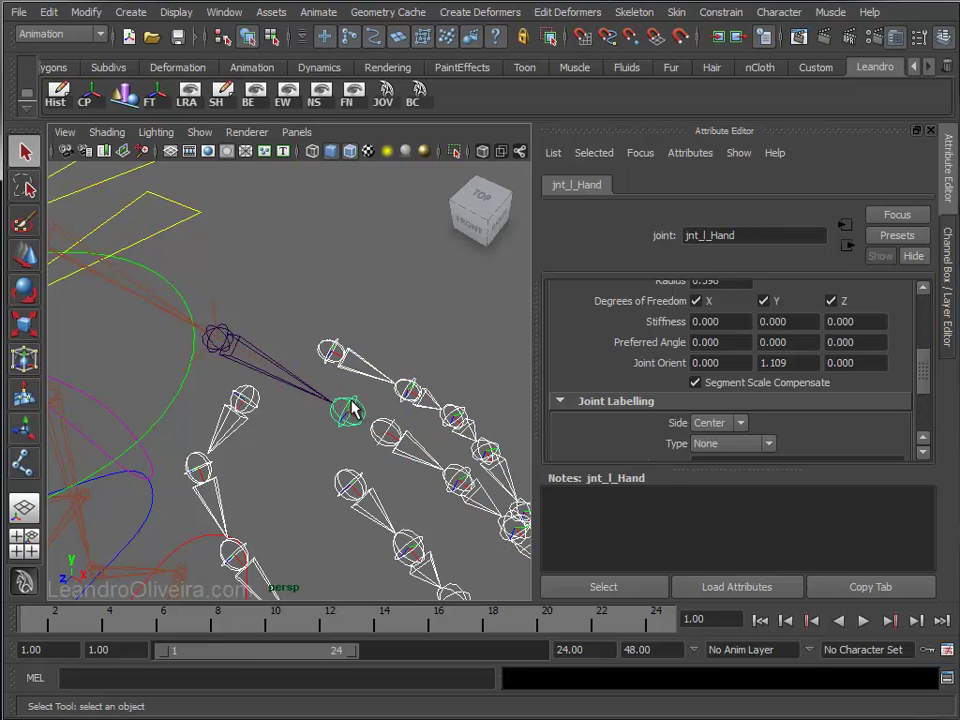
pyautogui.click(47, 12)
pyautogui.moveTo(75, 561)
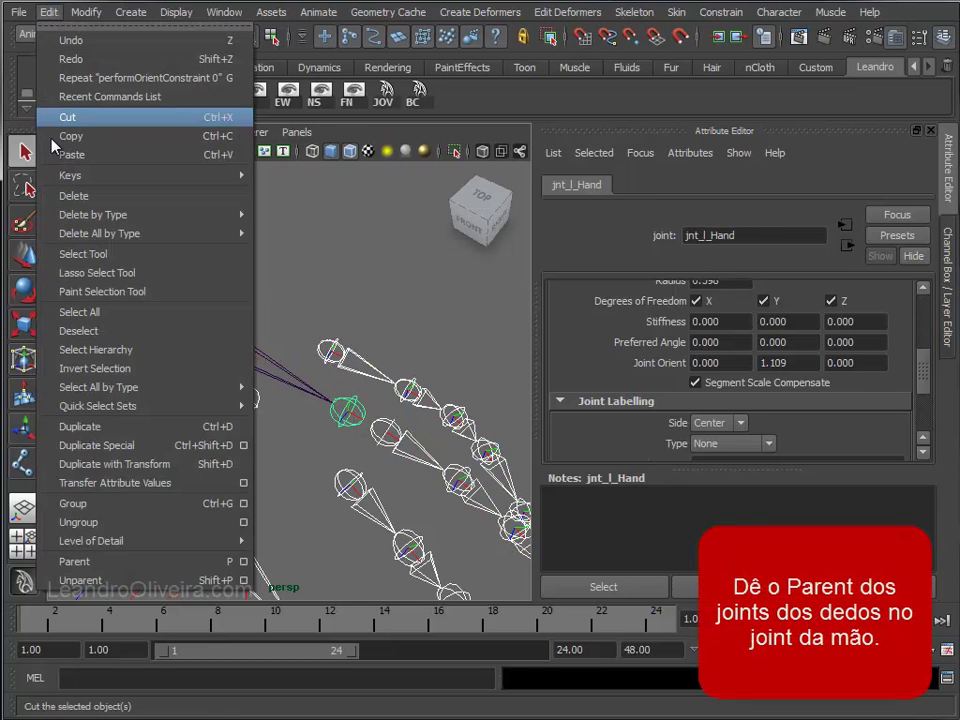
pyautogui.click(90, 562)
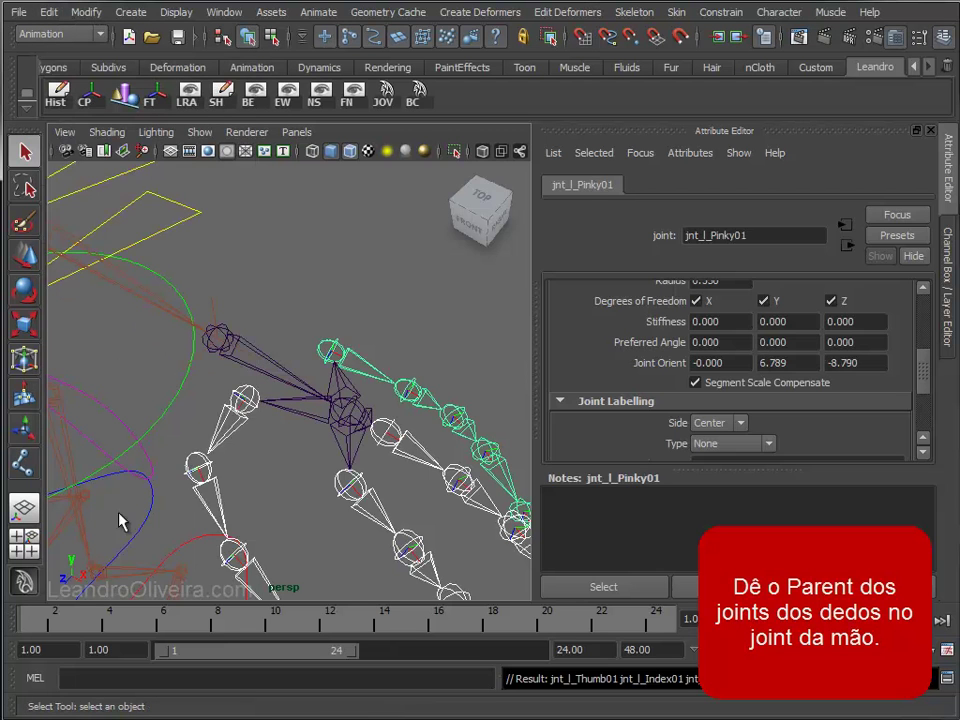
# Parent the right pinky, middle, index and thumb chains under jnt_r_Hand.
pyautogui.click(272, 296)
pyautogui.moveTo(320, 448)
pyautogui.keyDown('alt'); pyautogui.mouseDown(button='right')
pyautogui.moveTo(193, 332)
pyautogui.moveTo(294, 343)
pyautogui.mouseUp(button='right'); pyautogui.keyUp('alt')
pyautogui.moveTo(294, 343)
pyautogui.keyDown('alt'); pyautogui.mouseDown()
pyautogui.moveTo(274, 339)
pyautogui.moveTo(406, 356)
pyautogui.moveTo(249, 375)
pyautogui.mouseUp(); pyautogui.keyUp('alt')
pyautogui.moveTo(249, 375)
pyautogui.keyDown('alt'); pyautogui.mouseDown(button='right')
pyautogui.moveTo(281, 379)
pyautogui.moveTo(317, 454)
pyautogui.mouseUp(button='right'); pyautogui.keyUp('alt')
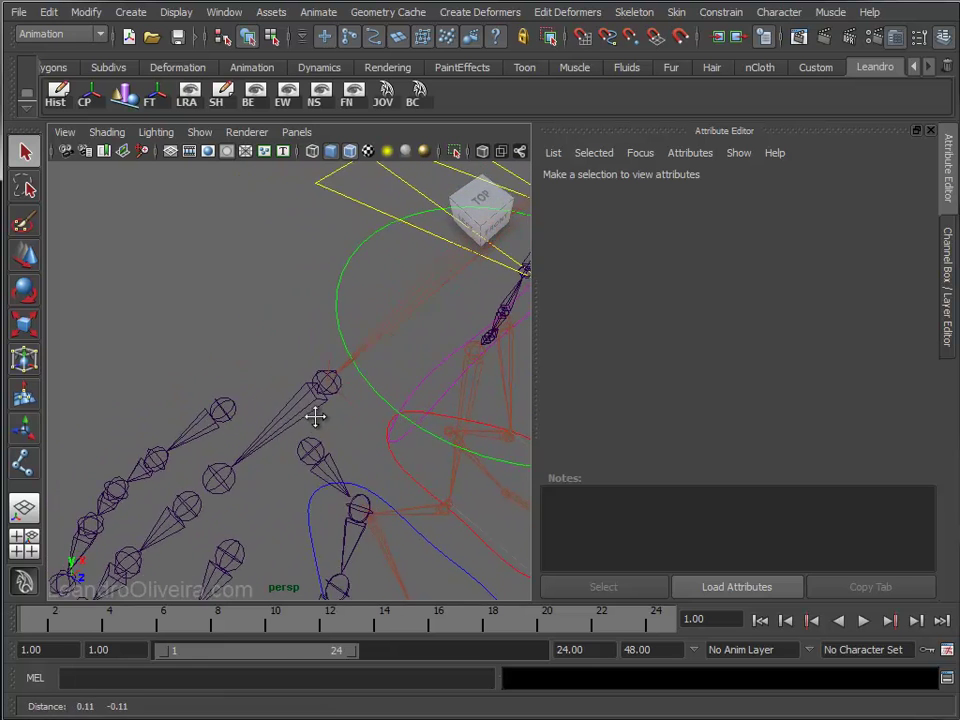
pyautogui.keyDown('alt'); pyautogui.moveTo(317, 420); pyautogui.dragTo(281, 393, button='middle'); pyautogui.keyUp('alt')
pyautogui.click(221, 357)
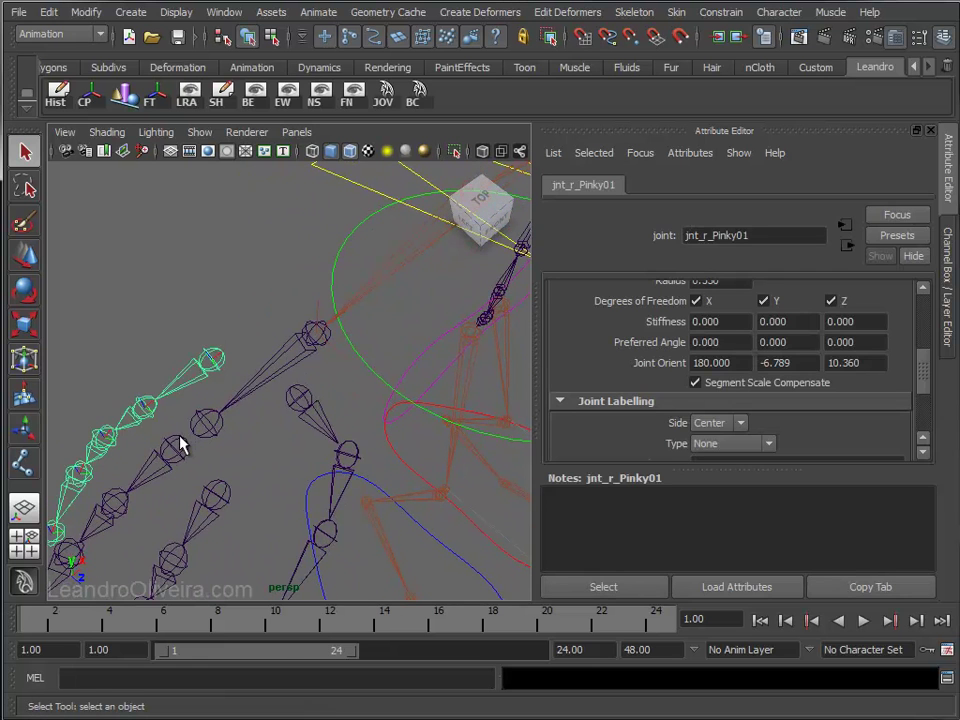
pyautogui.keyDown('shift'); pyautogui.click(181, 449); pyautogui.keyUp('shift')
pyautogui.click(215, 493)
pyautogui.click(298, 398)
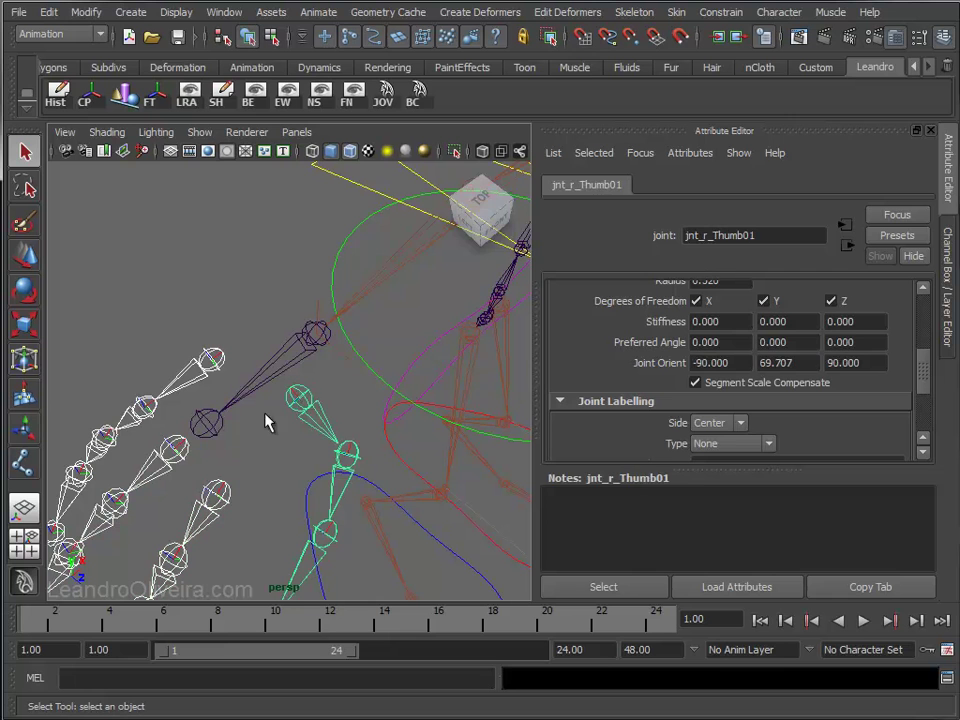
pyautogui.click(216, 440)
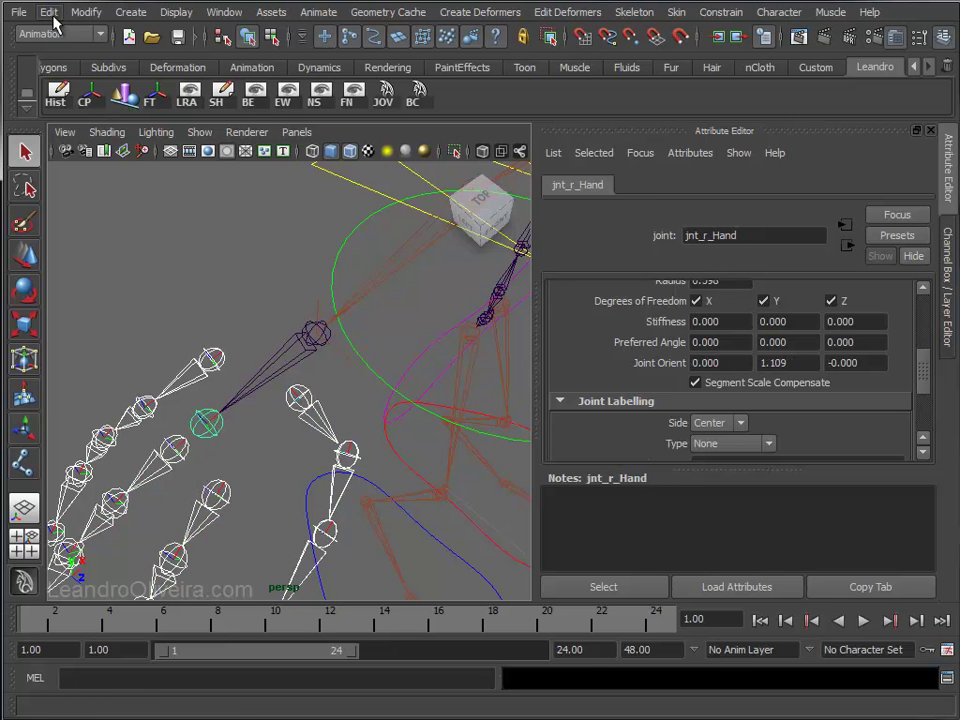
pyautogui.click(48, 12)
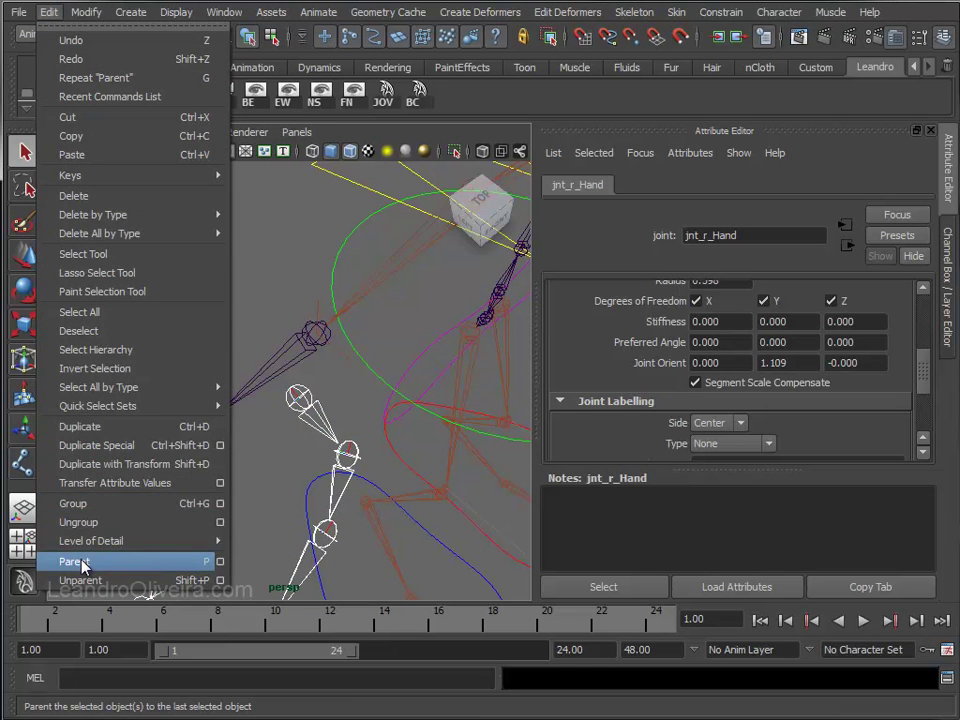
pyautogui.click(83, 566)
pyautogui.scroll(-3, 279, 454)
pyautogui.scroll(-5, 279, 454)
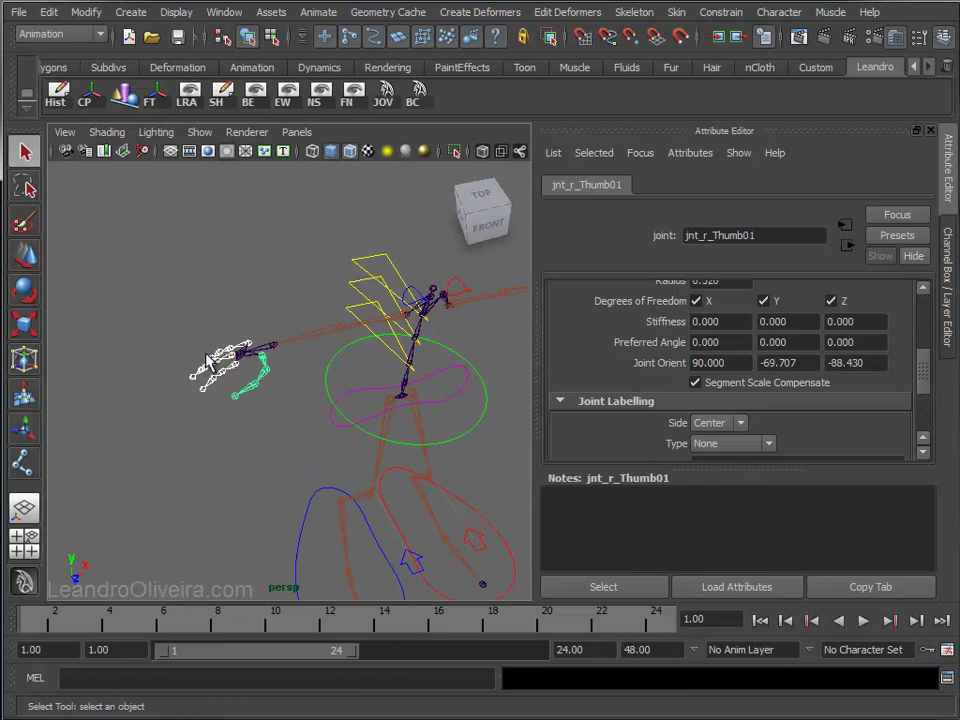
pyautogui.keyDown('alt'); pyautogui.moveTo(197, 362); pyautogui.dragTo(188, 362); pyautogui.keyUp('alt')
pyautogui.moveTo(333, 323)
pyautogui.keyDown('alt'); pyautogui.mouseDown()
pyautogui.moveTo(362, 456)
pyautogui.moveTo(309, 436)
pyautogui.mouseUp(); pyautogui.keyUp('alt')
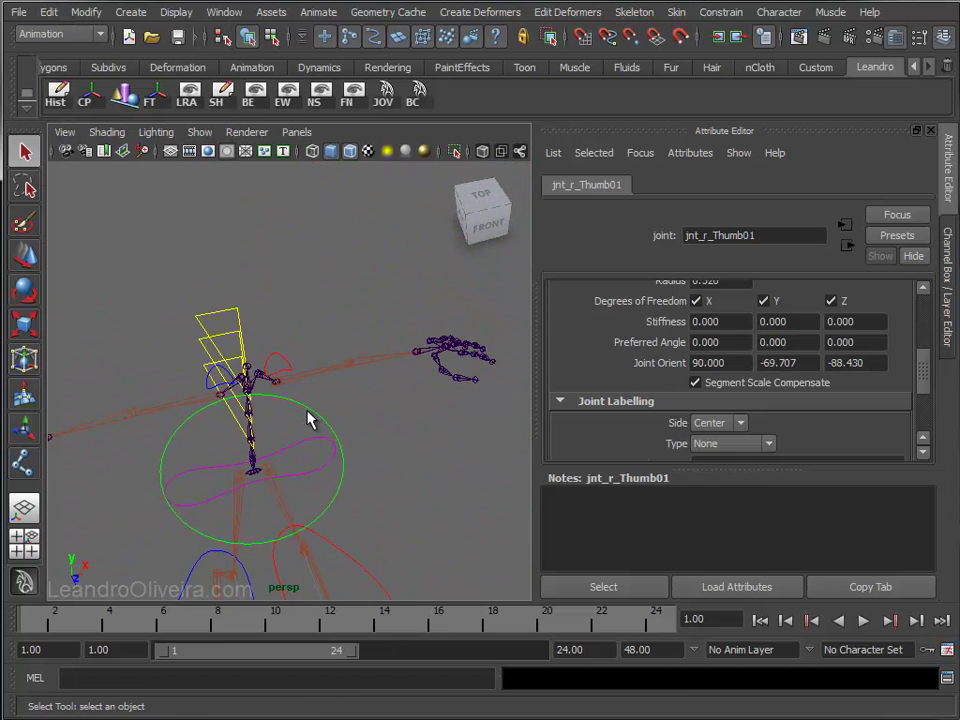
# Rotate the left shoulder control to check that the fingers follow the arm.
pyautogui.click(283, 363)
pyautogui.press('e')
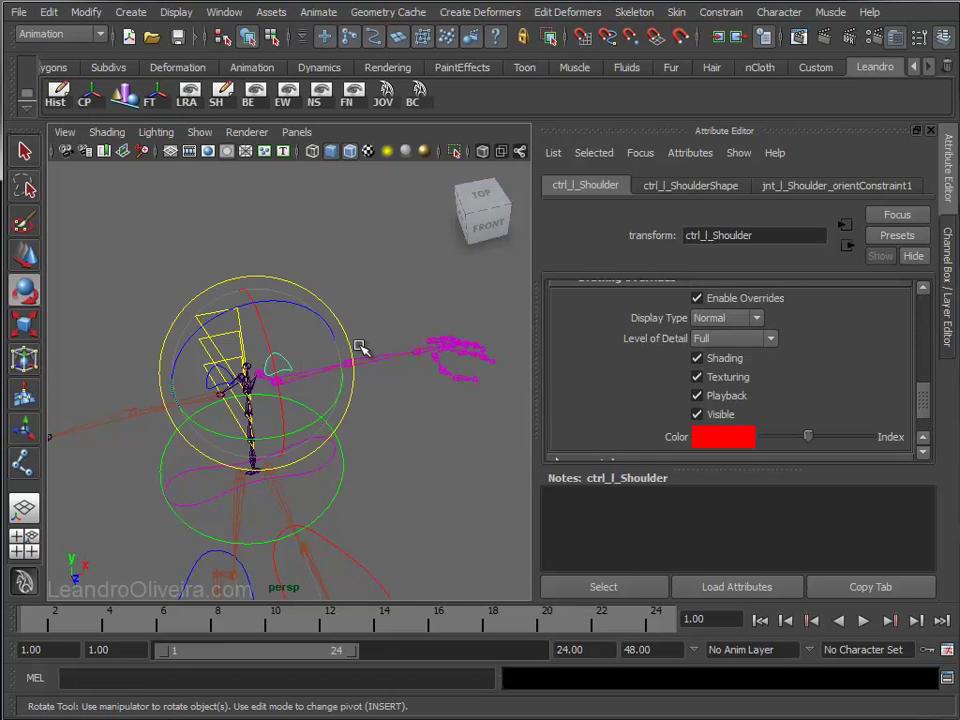
pyautogui.keyDown('alt'); pyautogui.moveTo(317, 354); pyautogui.dragTo(325, 331); pyautogui.keyUp('alt')
pyautogui.keyDown('alt'); pyautogui.moveTo(325, 331); pyautogui.dragTo(332, 396, button='right'); pyautogui.keyUp('alt')
pyautogui.moveTo(150, 306)
pyautogui.mouseDown()
pyautogui.moveTo(70, 302)
pyautogui.moveTo(135, 336)
pyautogui.moveTo(64, 317)
pyautogui.moveTo(163, 355)
pyautogui.moveTo(180, 350)
pyautogui.mouseUp()
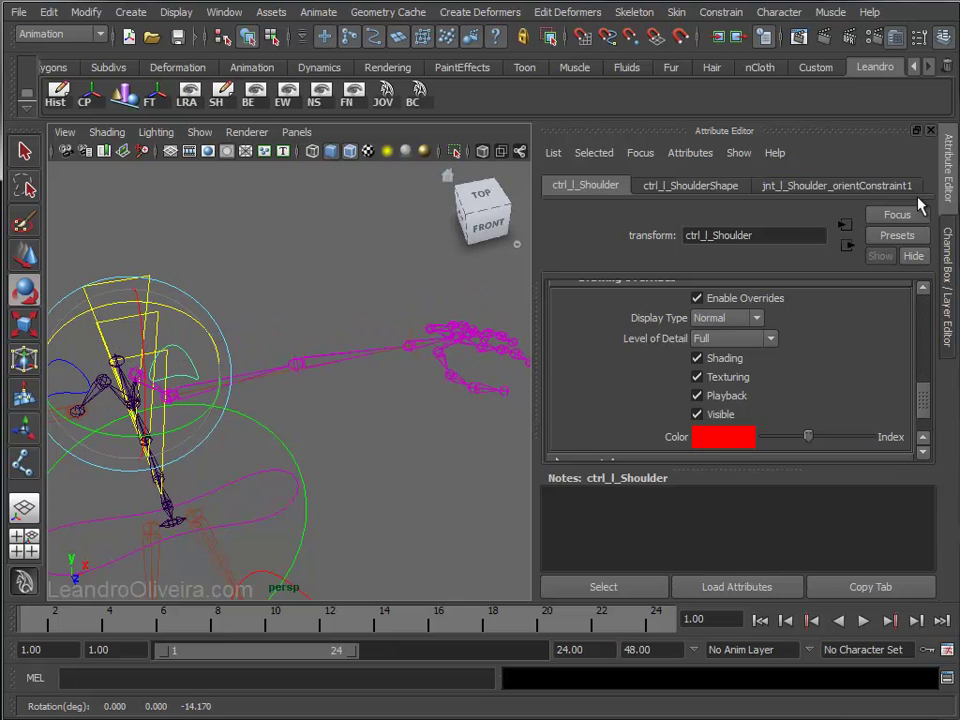
# Reset the shoulder control's Rotate Z to 0 in the Channel Box and deselect it.
pyautogui.click(944, 243)
pyautogui.click(880, 281)
pyautogui.write('0')
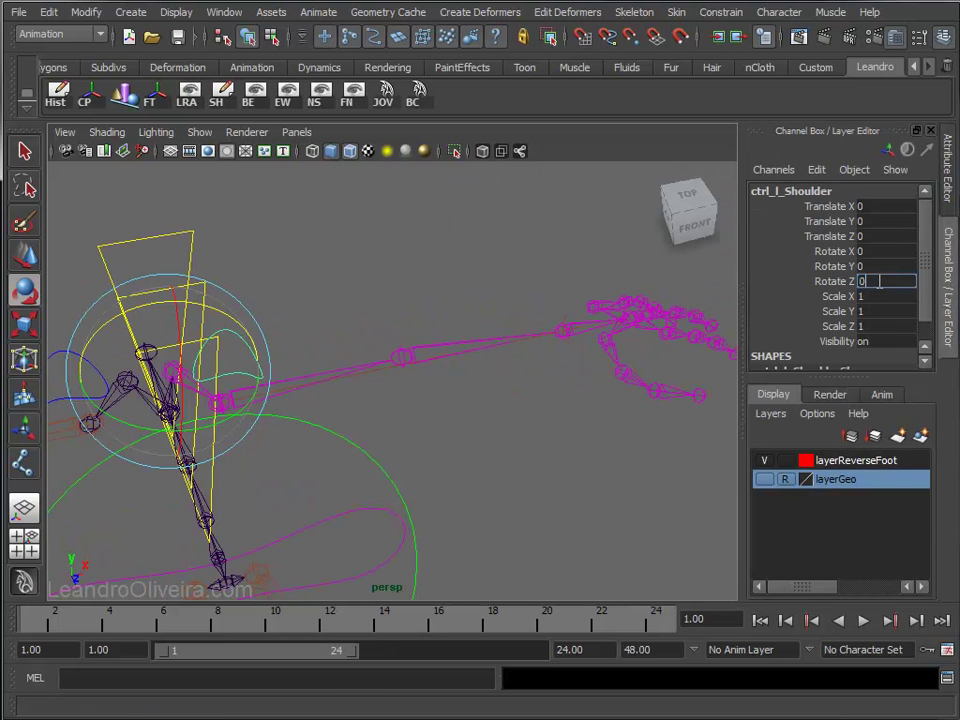
pyautogui.click(401, 298)
pyautogui.moveTo(401, 298)
pyautogui.keyDown('alt'); pyautogui.mouseDown(button='right')
pyautogui.moveTo(459, 270)
pyautogui.moveTo(354, 326)
pyautogui.mouseUp(button='right'); pyautogui.keyUp('alt')
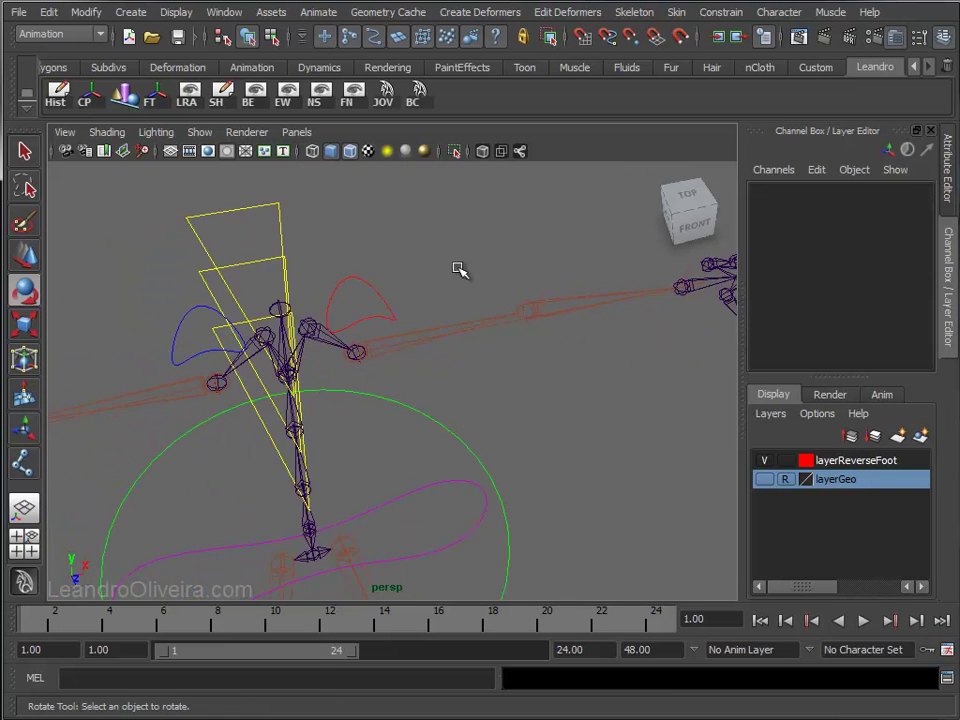
pyautogui.moveTo(354, 326)
pyautogui.keyDown('alt'); pyautogui.mouseDown()
pyautogui.moveTo(381, 311)
pyautogui.moveTo(300, 306)
pyautogui.moveTo(335, 286)
pyautogui.moveTo(379, 283)
pyautogui.moveTo(399, 317)
pyautogui.moveTo(473, 257)
pyautogui.moveTo(459, 244)
pyautogui.moveTo(463, 259)
pyautogui.mouseUp(); pyautogui.keyUp('alt')
pyautogui.keyDown('alt'); pyautogui.moveTo(463, 259); pyautogui.dragTo(516, 300, button='right'); pyautogui.keyUp('alt')
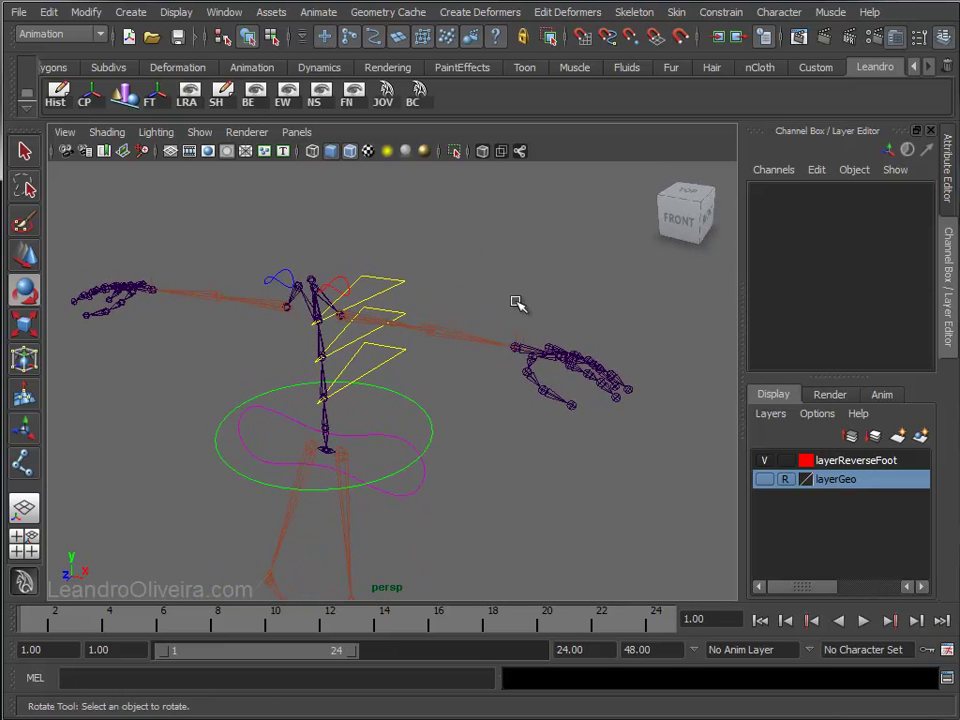
pyautogui.keyDown('alt'); pyautogui.moveTo(517, 303); pyautogui.dragTo(559, 311, button='middle'); pyautogui.keyUp('alt')
pyautogui.keyDown('alt'); pyautogui.moveTo(559, 311); pyautogui.dragTo(561, 339, button='right'); pyautogui.keyUp('alt')
pyautogui.moveTo(561, 339)
pyautogui.keyDown('alt'); pyautogui.mouseDown(button='middle')
pyautogui.moveTo(574, 328)
pyautogui.moveTo(564, 335)
pyautogui.mouseUp(button='middle'); pyautogui.keyUp('alt')
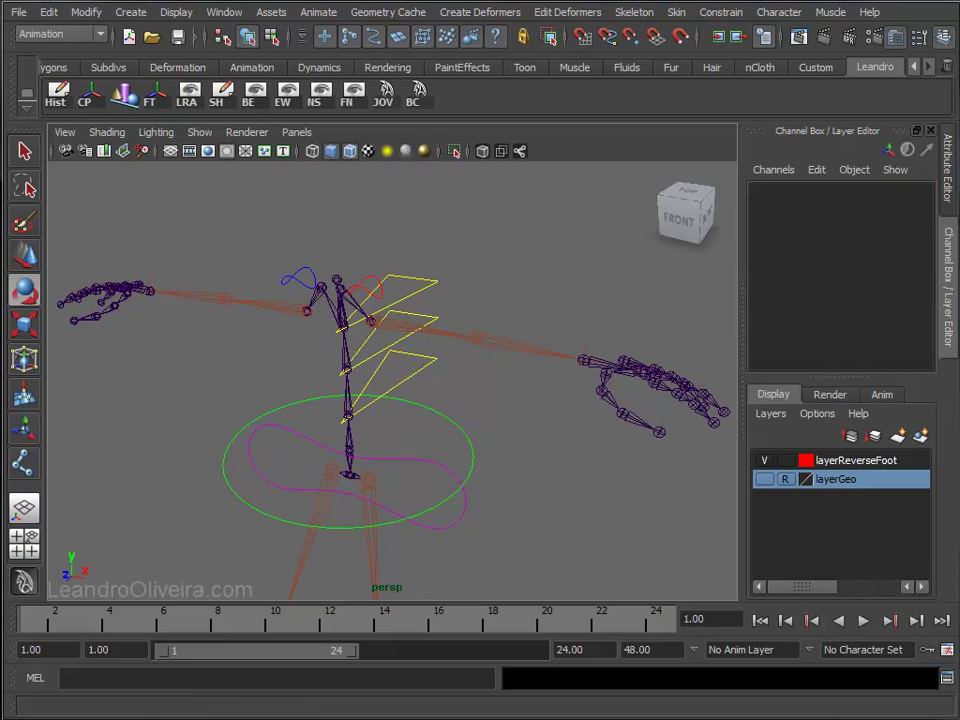
pyautogui.keyDown('alt'); pyautogui.moveTo(563, 240); pyautogui.dragTo(535, 261); pyautogui.keyUp('alt')
pyautogui.press('space')
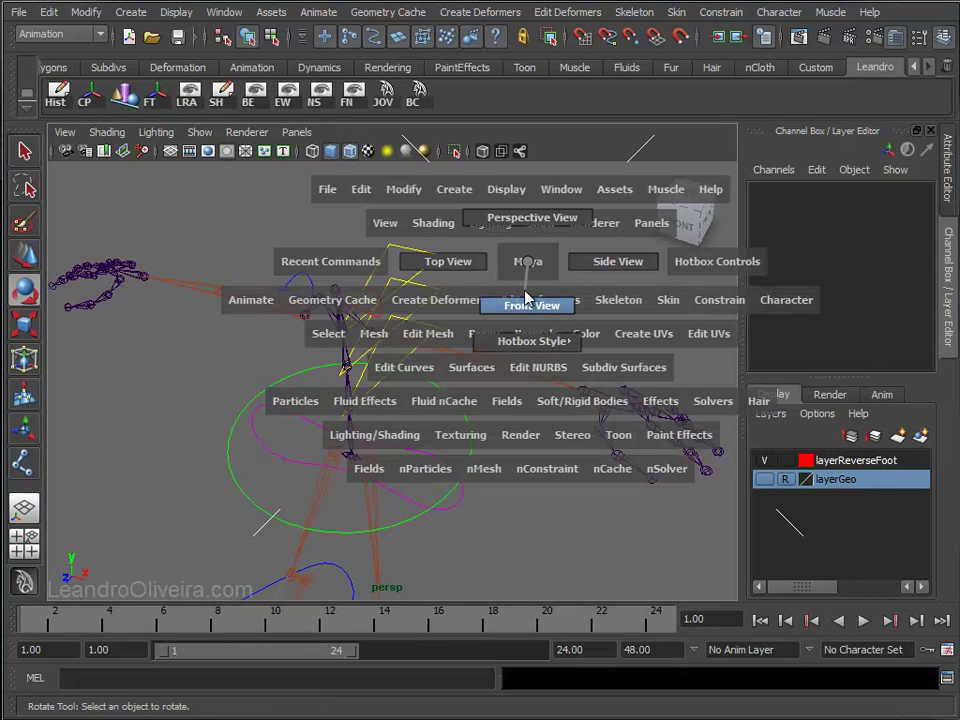
# Switch the viewport to Top View and frame the left hand joints.
pyautogui.click(466, 272)
pyautogui.keyDown('alt'); pyautogui.moveTo(516, 372); pyautogui.dragTo(283, 235, button='right'); pyautogui.keyUp('alt')
pyautogui.moveTo(283, 235)
pyautogui.keyDown('alt'); pyautogui.mouseDown(button='middle')
pyautogui.moveTo(424, 353)
pyautogui.moveTo(407, 297)
pyautogui.mouseUp(button='middle'); pyautogui.keyUp('alt')
pyautogui.moveTo(407, 297)
pyautogui.keyDown('alt'); pyautogui.mouseDown(button='right')
pyautogui.moveTo(493, 443)
pyautogui.moveTo(489, 343)
pyautogui.mouseUp(button='right'); pyautogui.keyUp('alt')
pyautogui.keyDown('alt'); pyautogui.moveTo(489, 343); pyautogui.dragTo(521, 358, button='middle'); pyautogui.keyUp('alt')
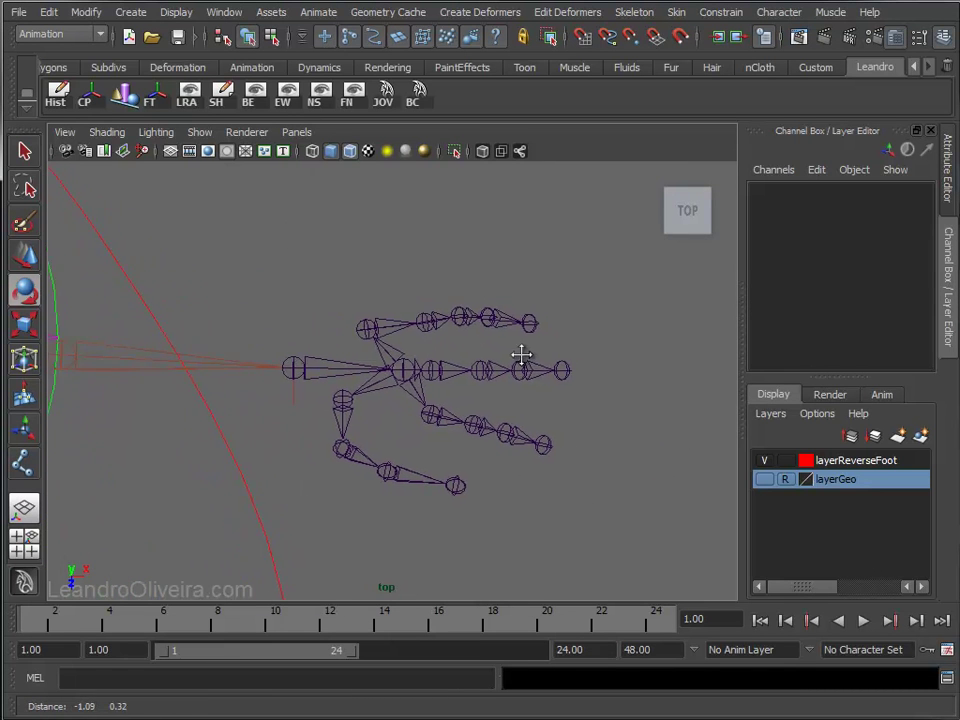
# Make the layerGeo layer visible and turn on the viewport grid.
pyautogui.click(766, 480)
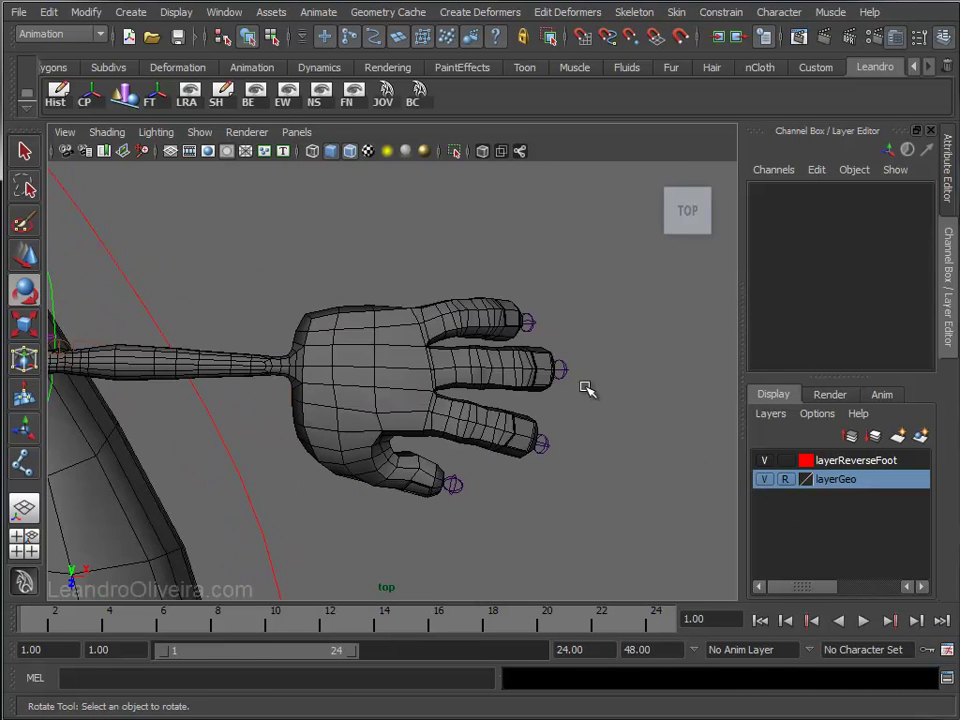
pyautogui.moveTo(288, 240)
pyautogui.keyDown('alt'); pyautogui.mouseDown(button='middle')
pyautogui.moveTo(431, 401)
pyautogui.moveTo(489, 388)
pyautogui.moveTo(216, 186)
pyautogui.mouseUp(button='middle'); pyautogui.keyUp('alt')
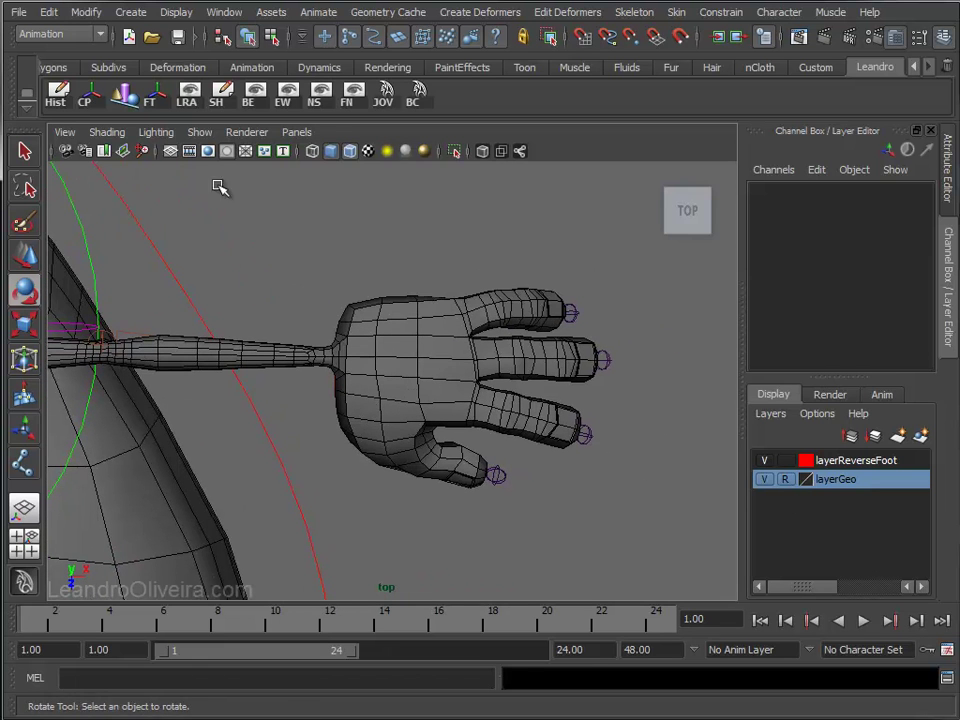
pyautogui.click(173, 152)
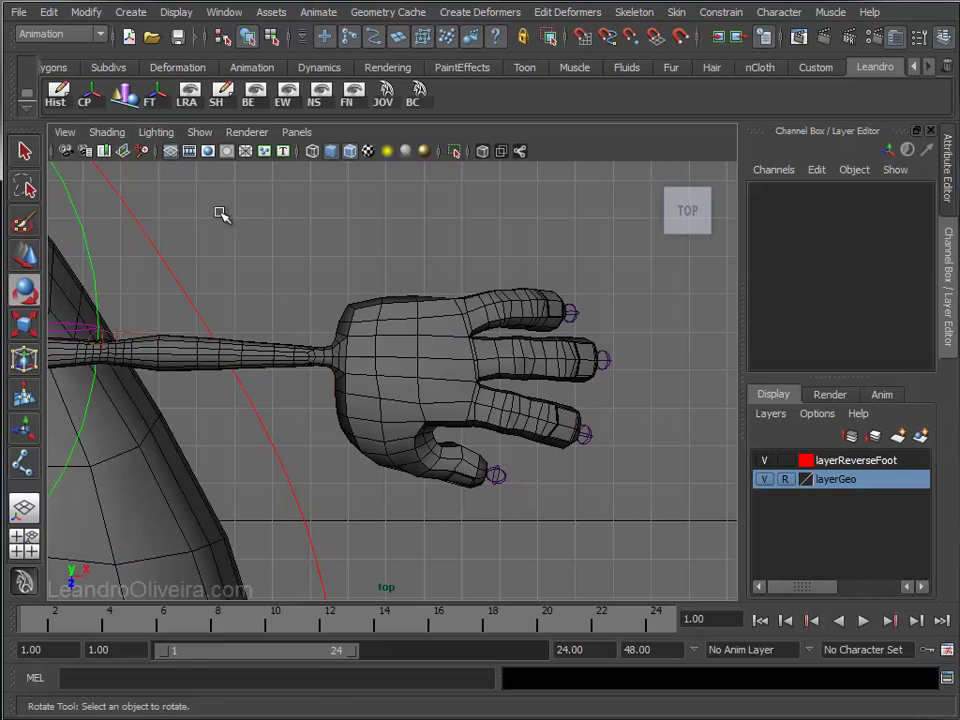
pyautogui.click(130, 12)
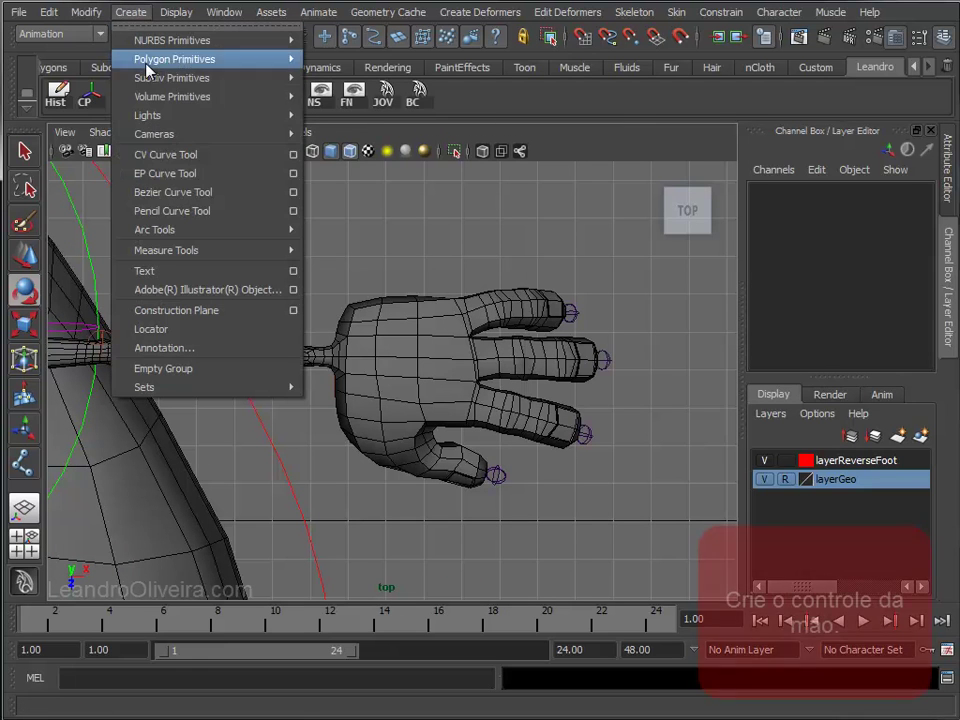
# Draw curve1 with the CV Curve Tool, placing points from the wrist around the fingertips back to the wrist.
pyautogui.click(294, 155)
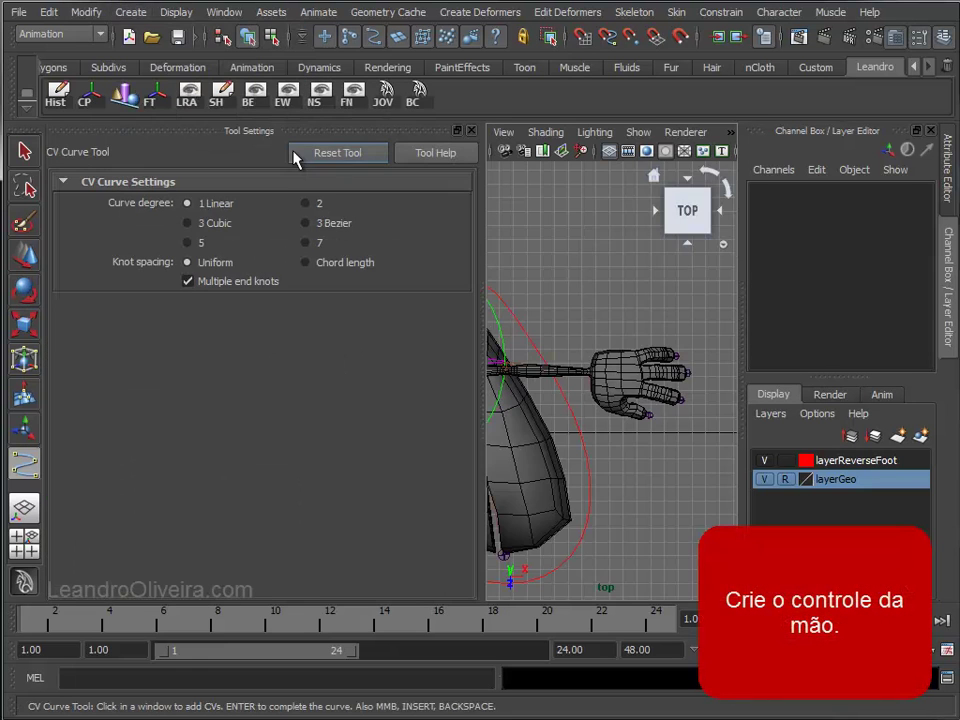
pyautogui.click(471, 131)
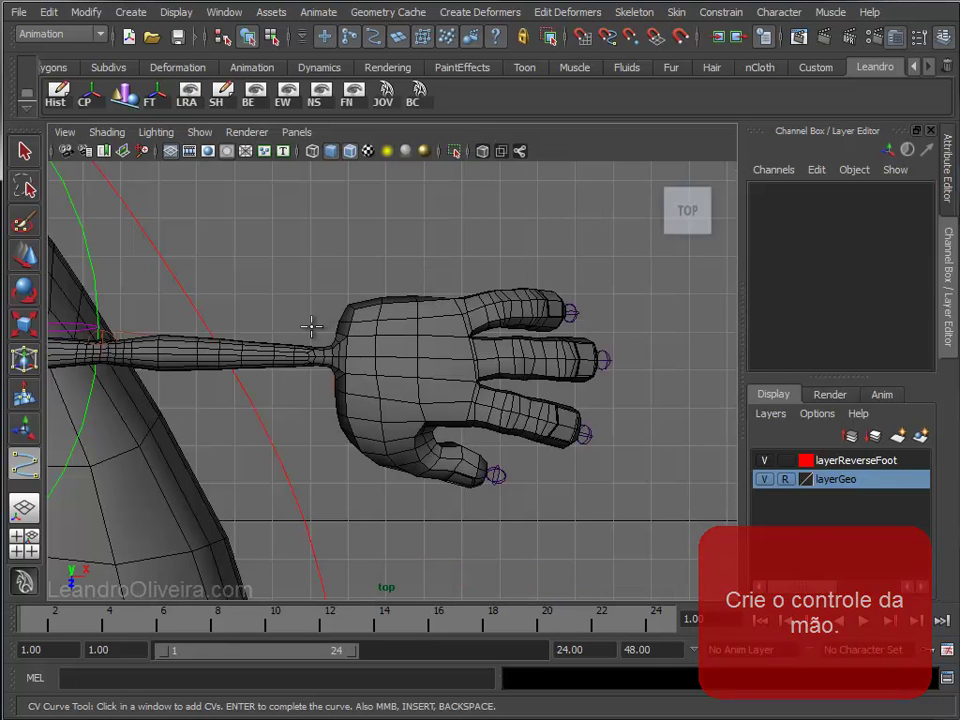
pyautogui.click(311, 407)
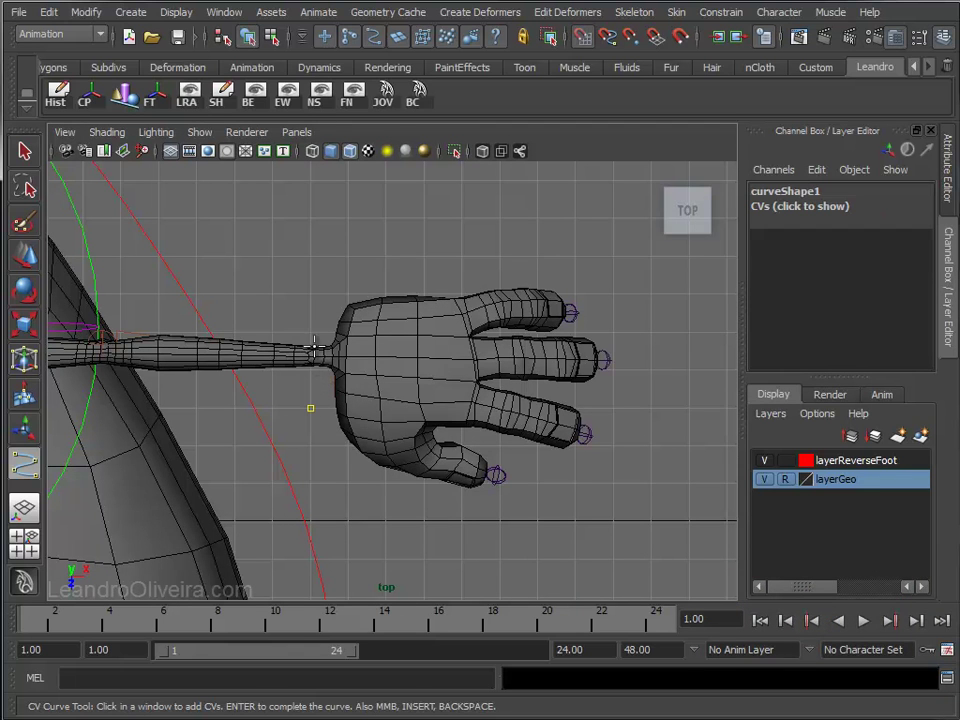
pyautogui.click(311, 292)
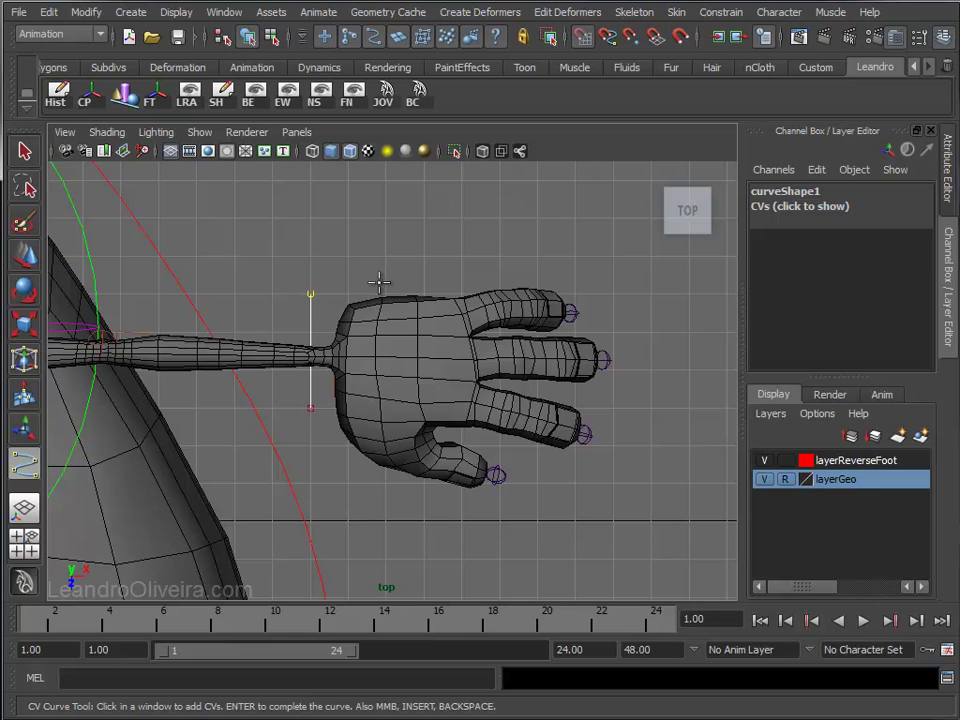
pyautogui.click(460, 256)
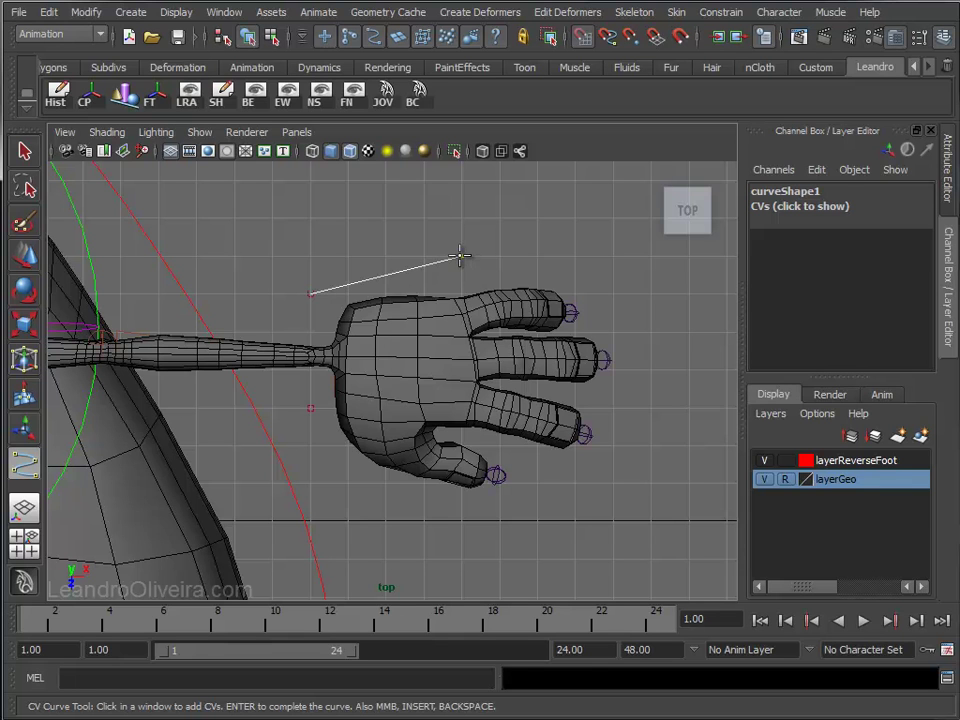
pyautogui.click(575, 256)
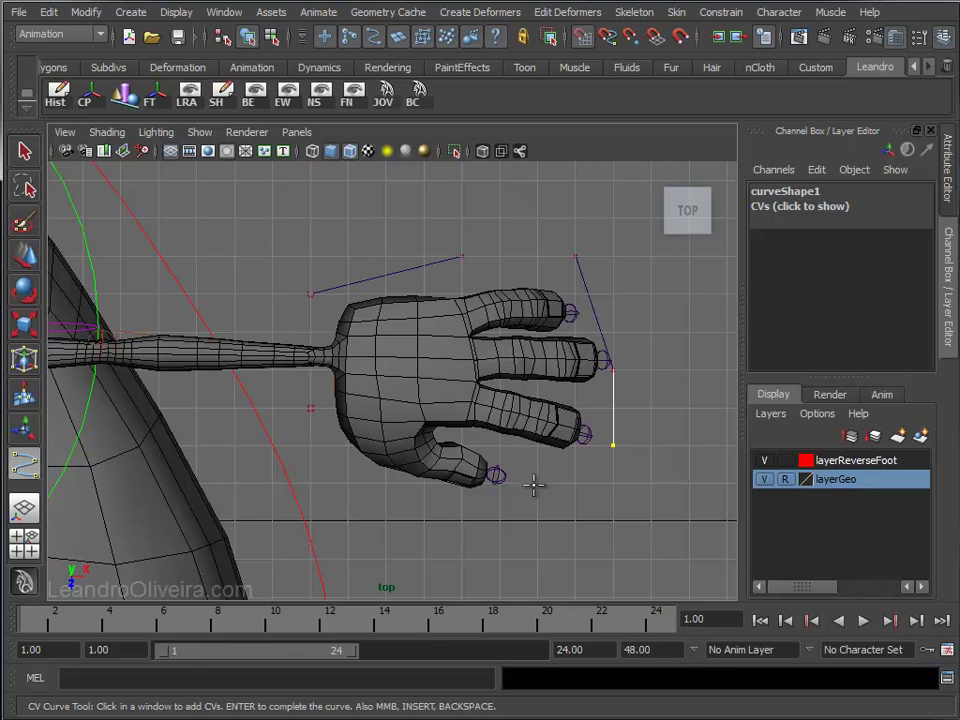
pyautogui.click(500, 519)
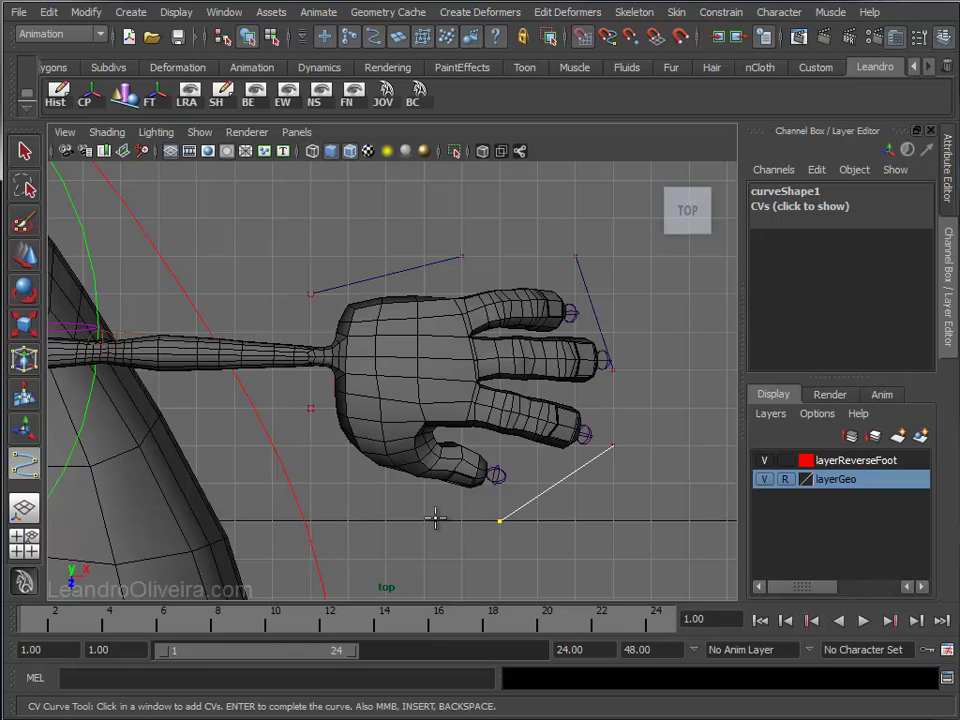
pyautogui.click(385, 518)
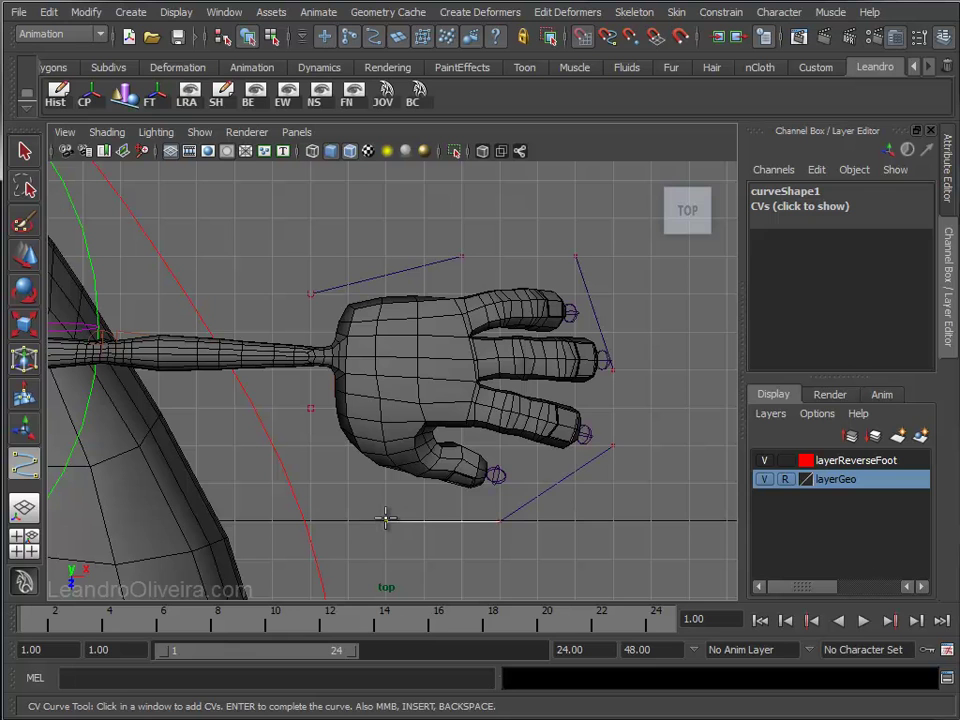
pyautogui.click(311, 408)
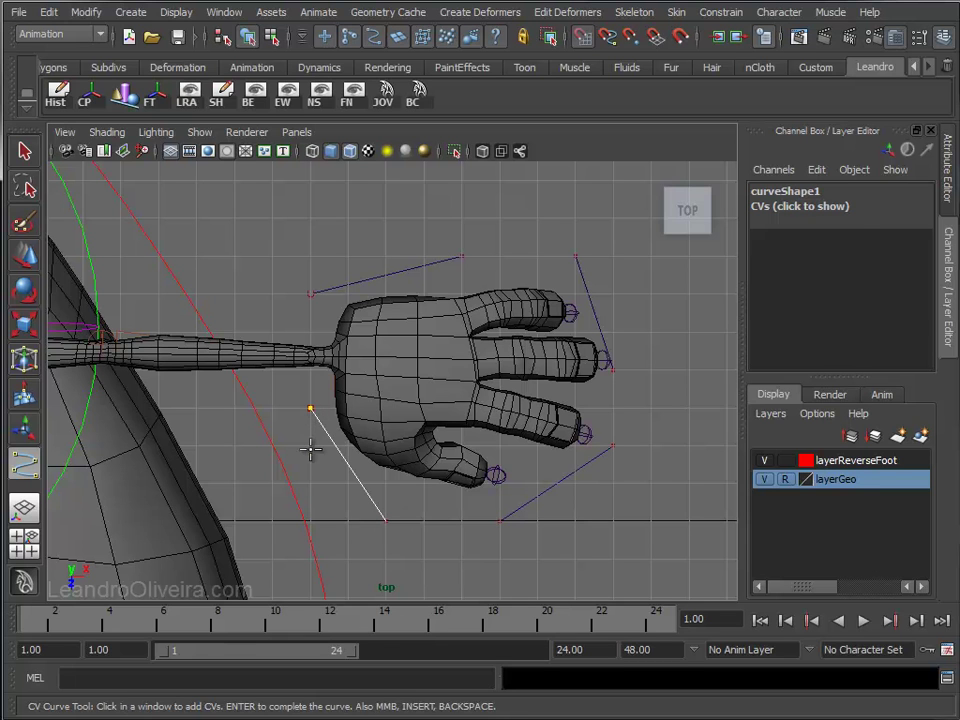
pyautogui.press('e')
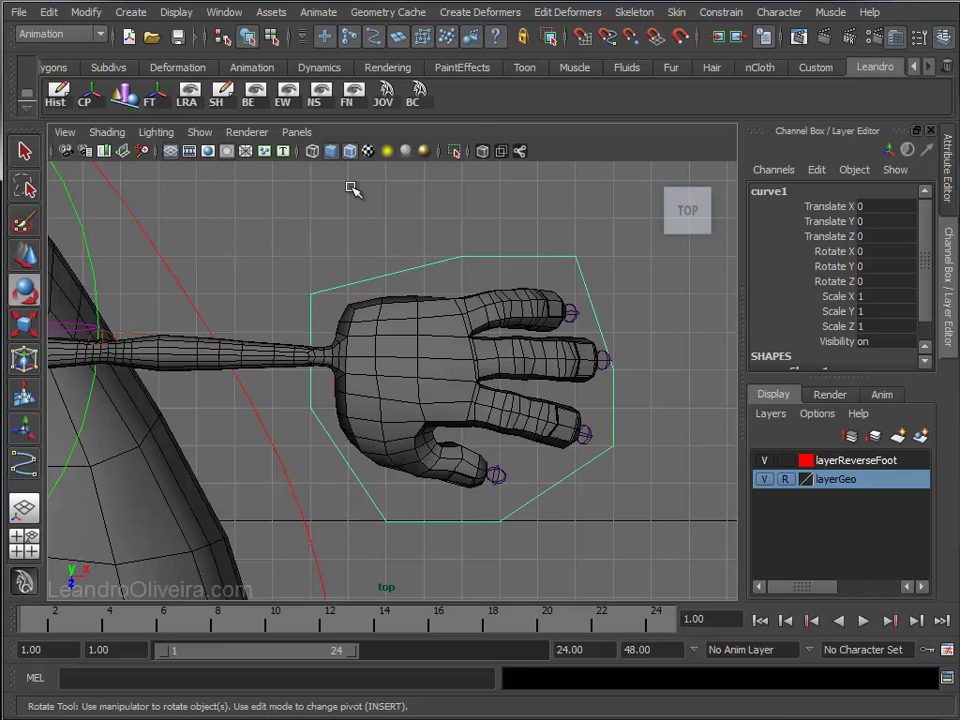
# Switch to the perspective view and center curve1's pivot with Modify > Center Pivot.
pyautogui.press('space')
pyautogui.click(358, 203)
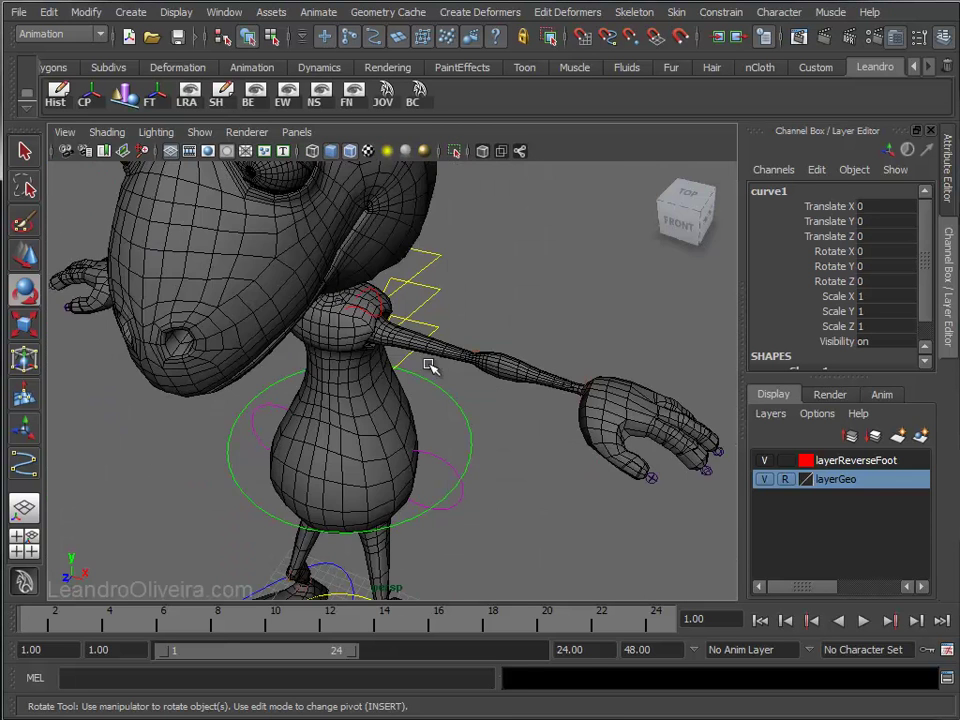
pyautogui.scroll(-3, 430, 366)
pyautogui.scroll(-3, 499, 439)
pyautogui.scroll(-2, 429, 394)
pyautogui.scroll(-2, 336, 300)
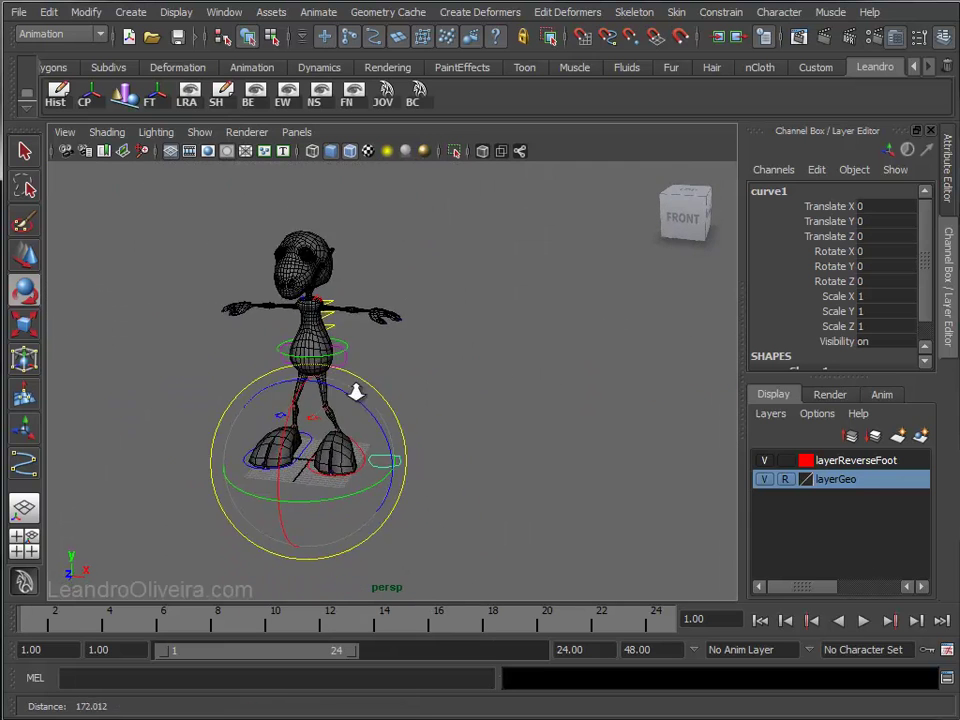
pyautogui.scroll(4, 400, 440)
pyautogui.press('w')
pyautogui.keyDown('alt'); pyautogui.moveTo(401, 454); pyautogui.dragTo(377, 358, button='middle'); pyautogui.keyUp('alt')
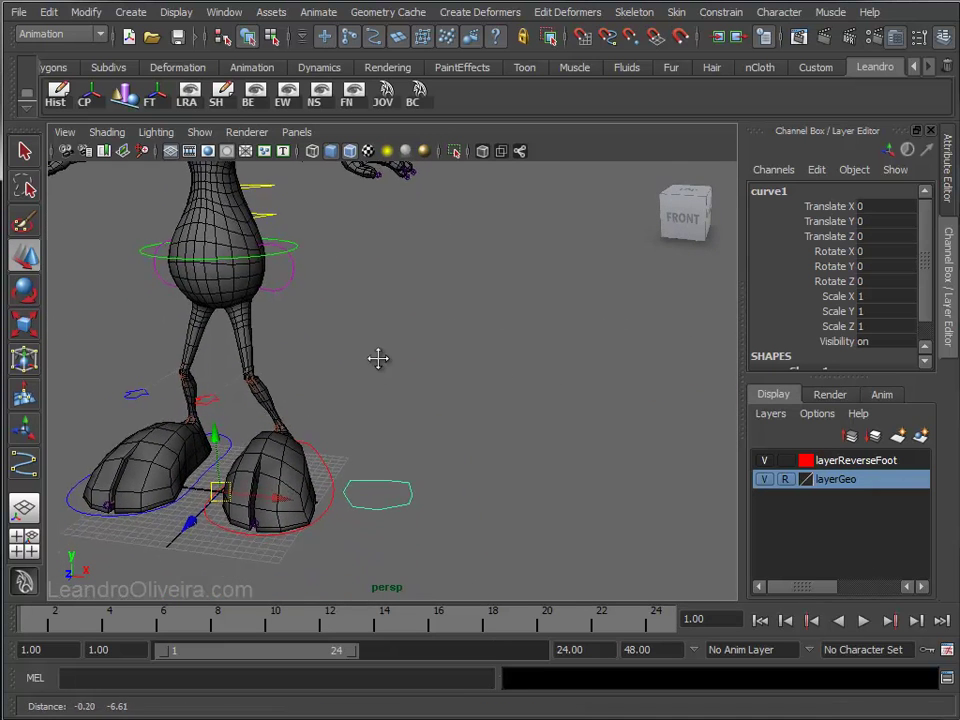
pyautogui.click(86, 13)
pyautogui.moveTo(136, 40)
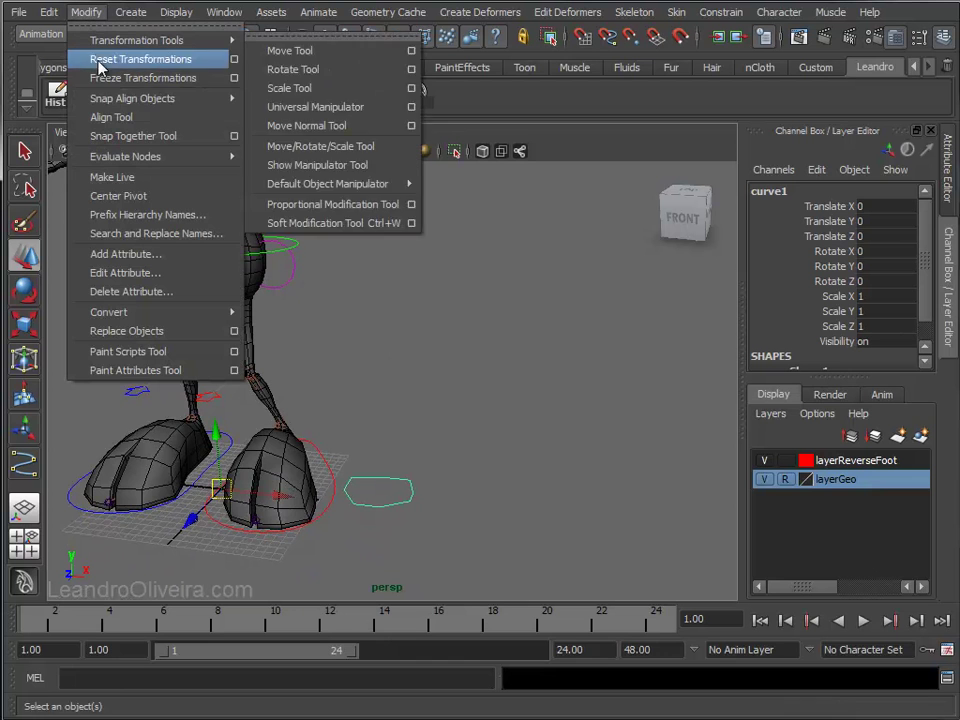
pyautogui.click(101, 195)
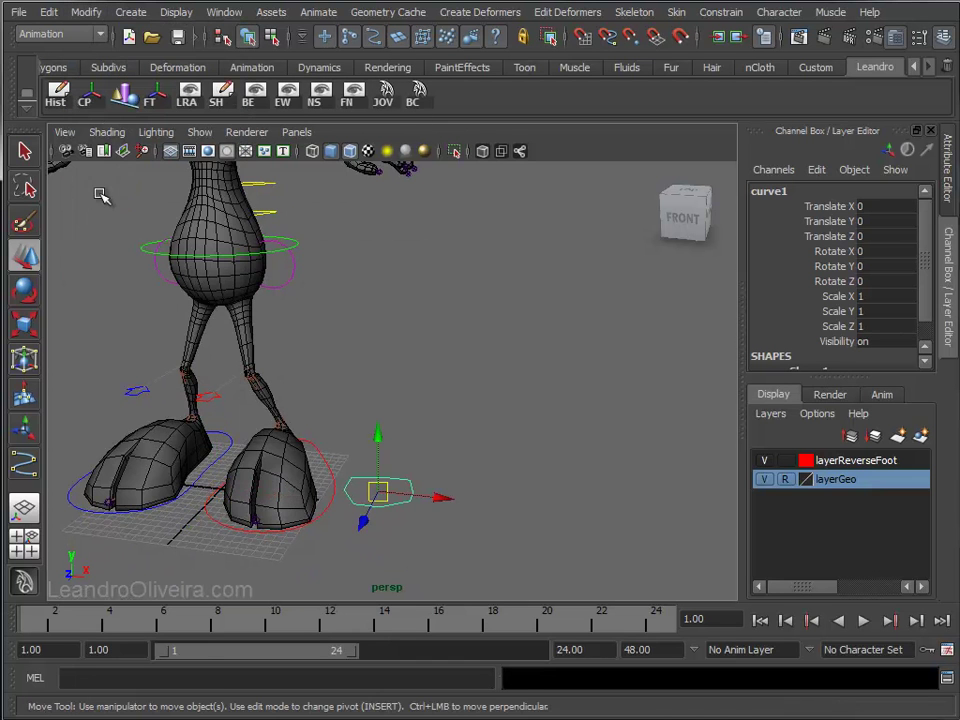
# Move curve1 up in Y toward the height of the left hand.
pyautogui.keyDown('alt'); pyautogui.moveTo(436, 325); pyautogui.dragTo(441, 352); pyautogui.keyUp('alt')
pyautogui.moveTo(381, 421); pyautogui.dragTo(384, 150)
pyautogui.keyDown('alt'); pyautogui.moveTo(429, 176); pyautogui.dragTo(418, 355, button='middle'); pyautogui.keyUp('alt')
pyautogui.moveTo(378, 362); pyautogui.dragTo(390, 290)
pyautogui.keyDown('alt'); pyautogui.moveTo(390, 285); pyautogui.dragTo(414, 392, button='right'); pyautogui.keyUp('alt')
pyautogui.scroll(3, 403, 296)
pyautogui.keyDown('alt'); pyautogui.moveTo(403, 296); pyautogui.dragTo(405, 381, button='middle'); pyautogui.keyUp('alt')
pyautogui.keyDown('alt'); pyautogui.moveTo(405, 381); pyautogui.dragTo(458, 437, button='right'); pyautogui.keyUp('alt')
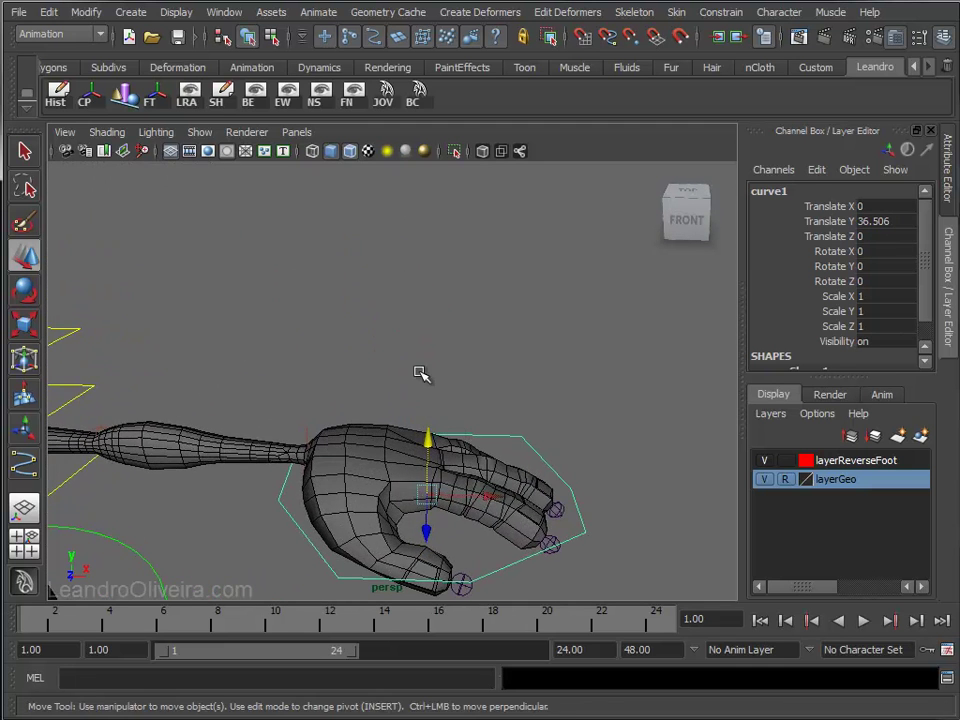
# Hide the layerGeo mesh layer and adjust the curve to Translate Y 37.145 around the finger joints.
pyautogui.click(764, 479)
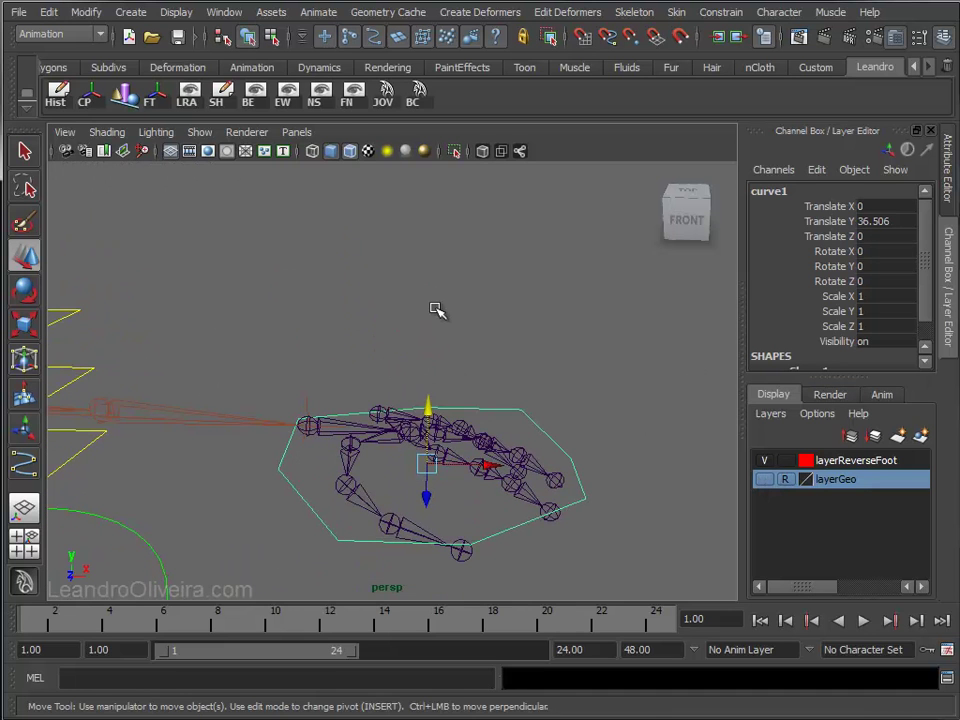
pyautogui.moveTo(428, 440)
pyautogui.mouseDown()
pyautogui.moveTo(428, 520)
pyautogui.moveTo(456, 188)
pyautogui.moveTo(305, 425)
pyautogui.moveTo(360, 332)
pyautogui.moveTo(439, 294)
pyautogui.moveTo(443, 268)
pyautogui.moveTo(425, 319)
pyautogui.mouseUp()
pyautogui.scroll(3, 420, 390)
pyautogui.scroll(1, 410, 375)
# Move curve1's pivot onto the left wrist joint.
pyautogui.press('Insert')
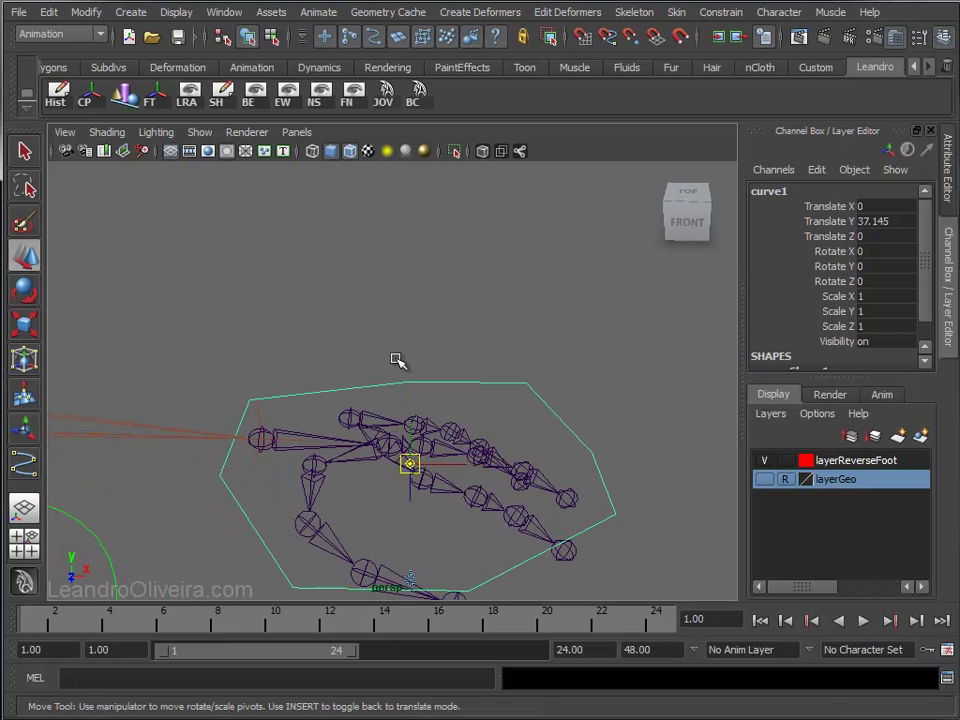
pyautogui.moveTo(412, 463); pyautogui.dragTo(283, 442)
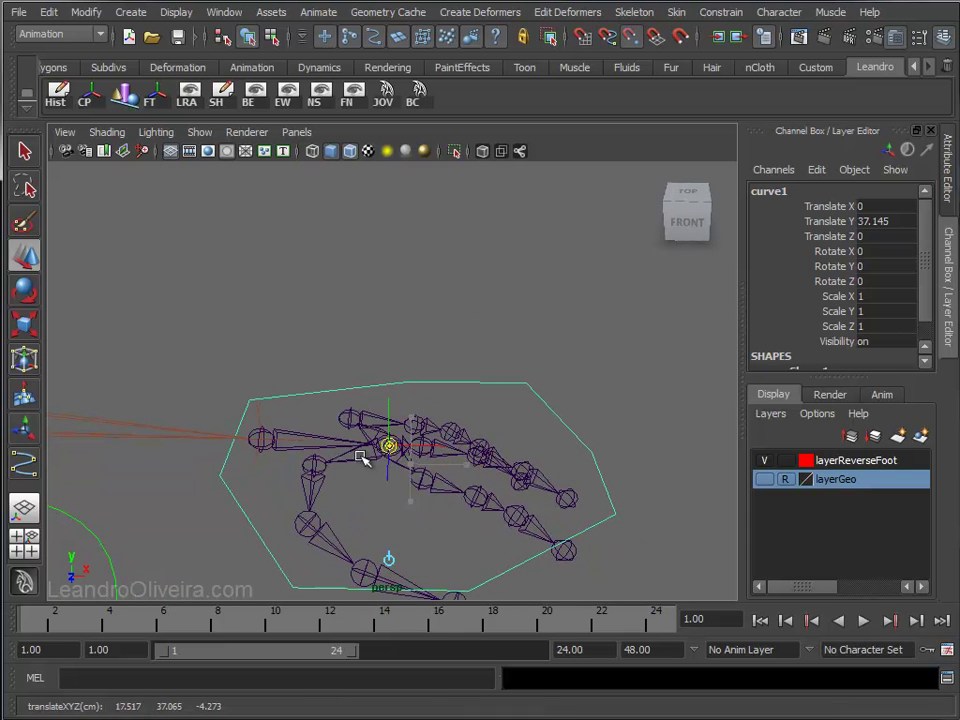
pyautogui.press('Insert')
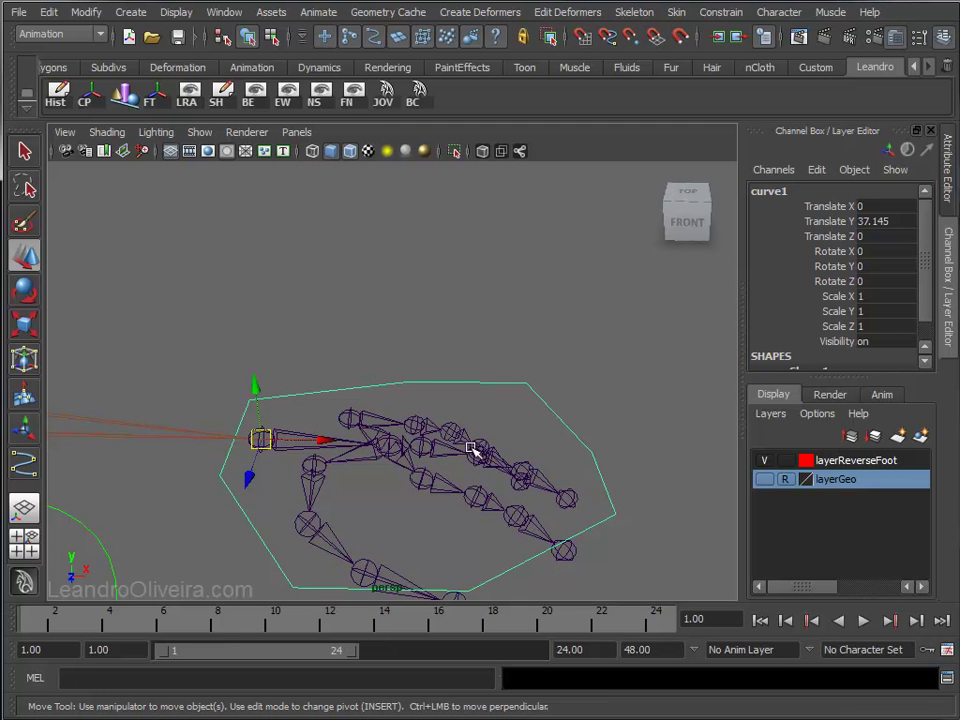
pyautogui.keyDown('alt'); pyautogui.moveTo(482, 454); pyautogui.dragTo(454, 420, button='right'); pyautogui.keyUp('alt')
pyautogui.moveTo(454, 420)
pyautogui.keyDown('alt'); pyautogui.mouseDown()
pyautogui.moveTo(446, 392)
pyautogui.moveTo(419, 451)
pyautogui.moveTo(448, 381)
pyautogui.moveTo(446, 349)
pyautogui.moveTo(519, 377)
pyautogui.mouseUp(); pyautogui.keyUp('alt')
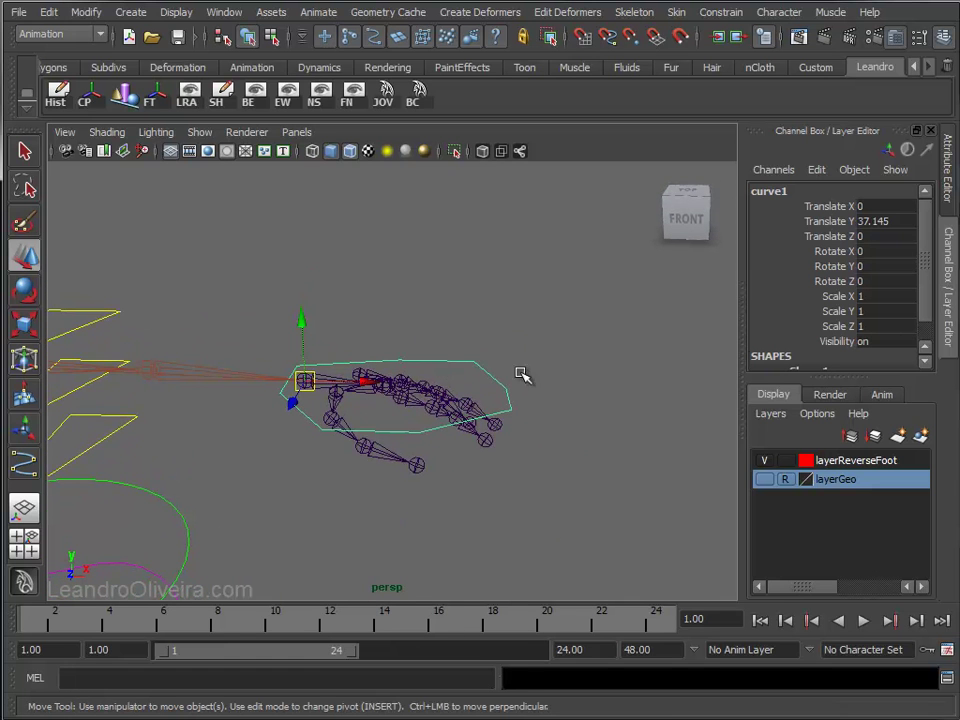
# Rename curve1 to ctrl_l_Hand in the Channel Box.
pyautogui.doubleClick(768, 192)
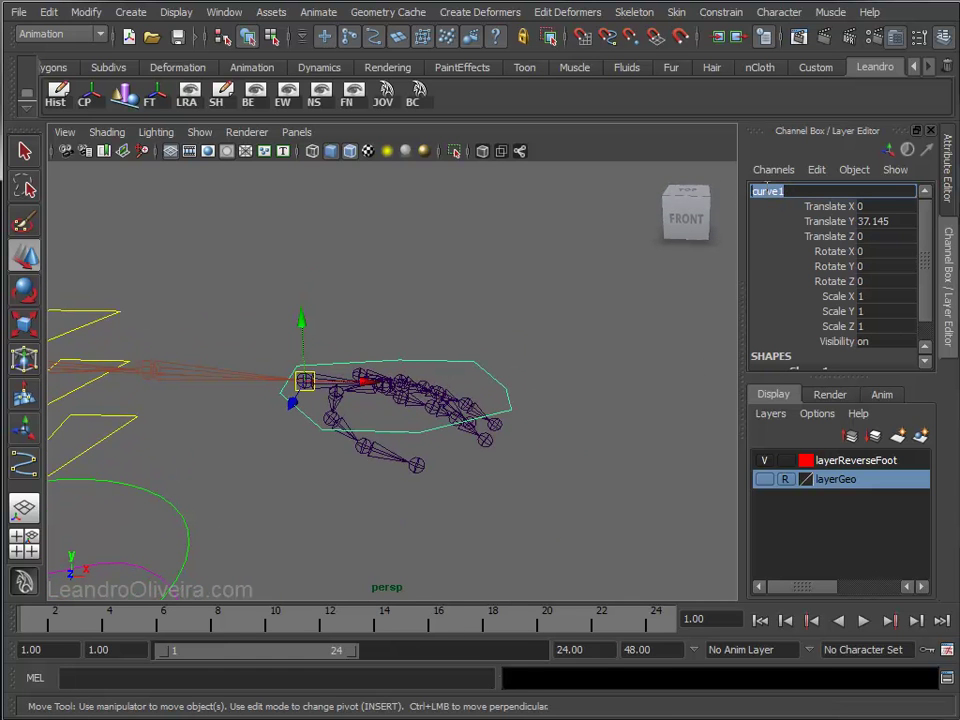
pyautogui.write('ctrl_l_Han')
pyautogui.write('d')
pyautogui.press('Return')
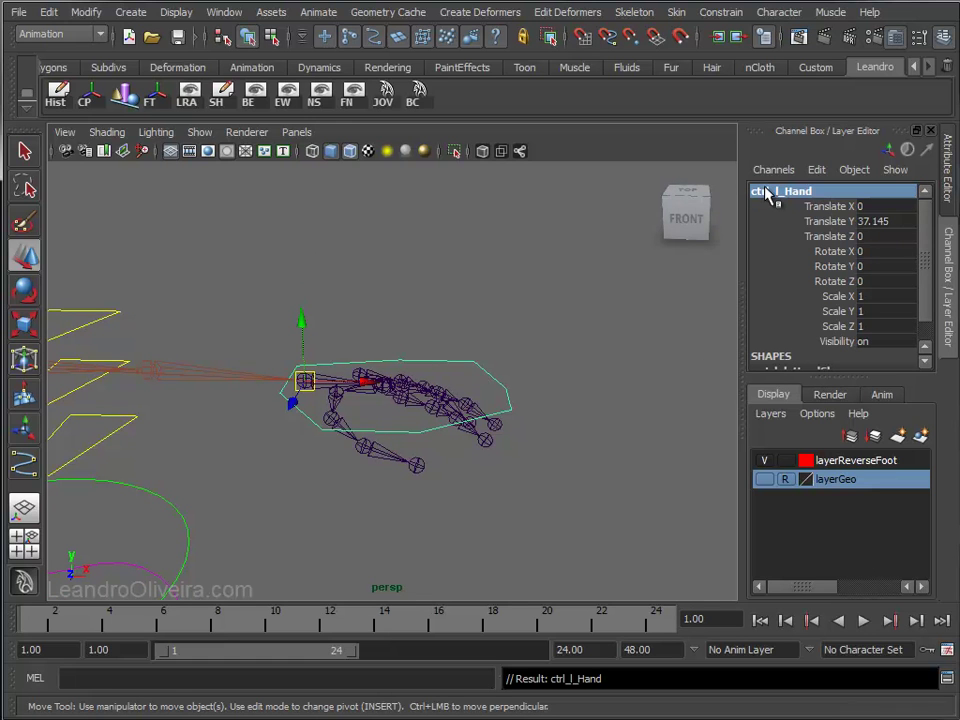
pyautogui.keyDown('alt'); pyautogui.moveTo(437, 261); pyautogui.dragTo(413, 272); pyautogui.keyUp('alt')
pyautogui.moveTo(413, 272)
pyautogui.keyDown('alt'); pyautogui.mouseDown(button='right')
pyautogui.moveTo(452, 328)
pyautogui.moveTo(490, 297)
pyautogui.mouseUp(button='right'); pyautogui.keyUp('alt')
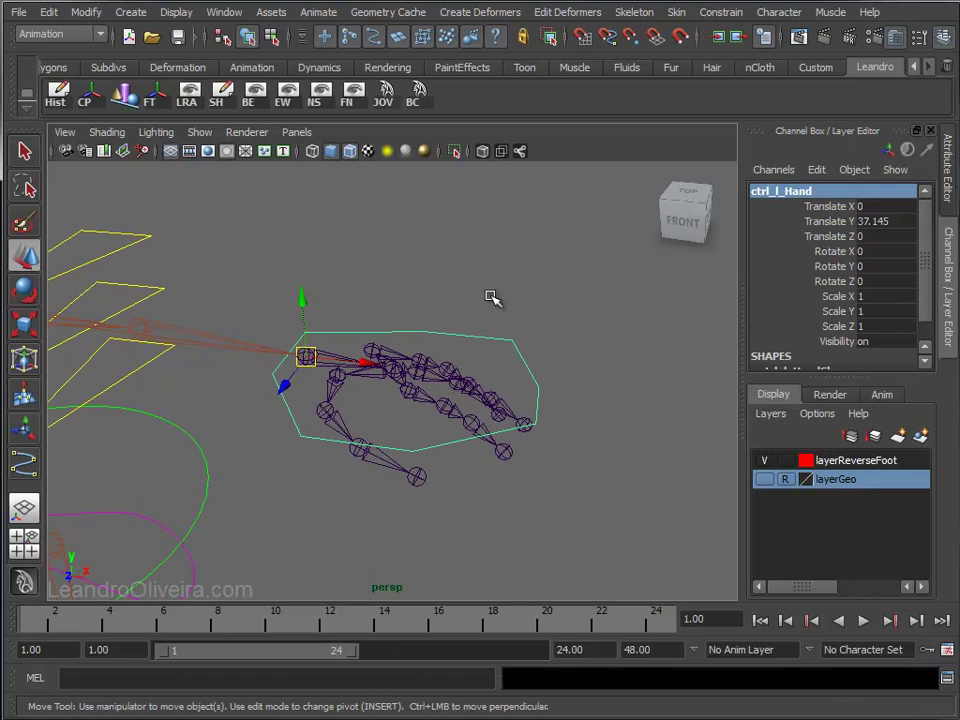
pyautogui.moveTo(443, 293)
pyautogui.keyDown('alt'); pyautogui.mouseDown()
pyautogui.moveTo(375, 299)
pyautogui.moveTo(450, 309)
pyautogui.mouseUp(); pyautogui.keyUp('alt')
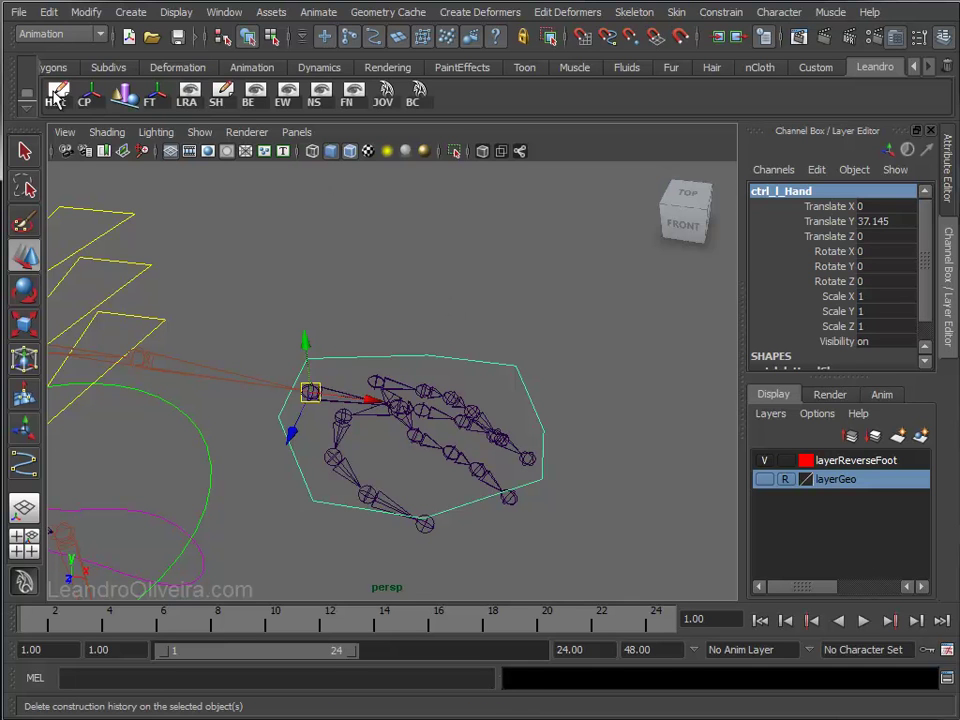
# Freeze ctrl_l_Hand's transforms so Translate Y reads 0 instead of 37.145, then reselect the curve.
pyautogui.click(150, 95)
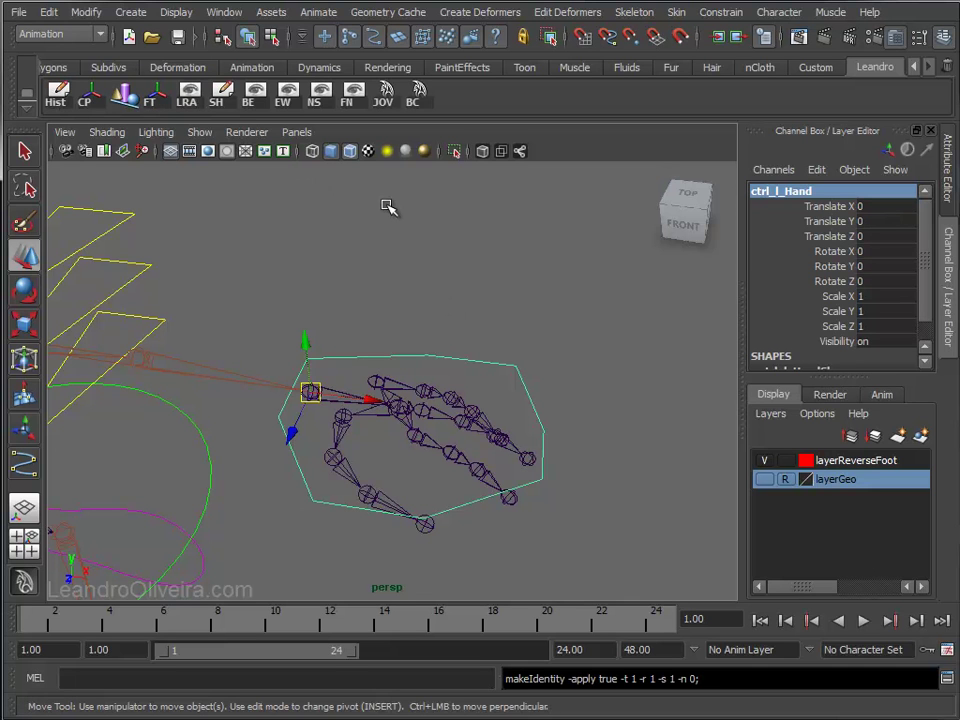
pyautogui.scroll(-2, 928, 285)
pyautogui.scroll(2, 928, 285)
pyautogui.keyDown('alt'); pyautogui.middleClick(583, 330); pyautogui.keyUp('alt')
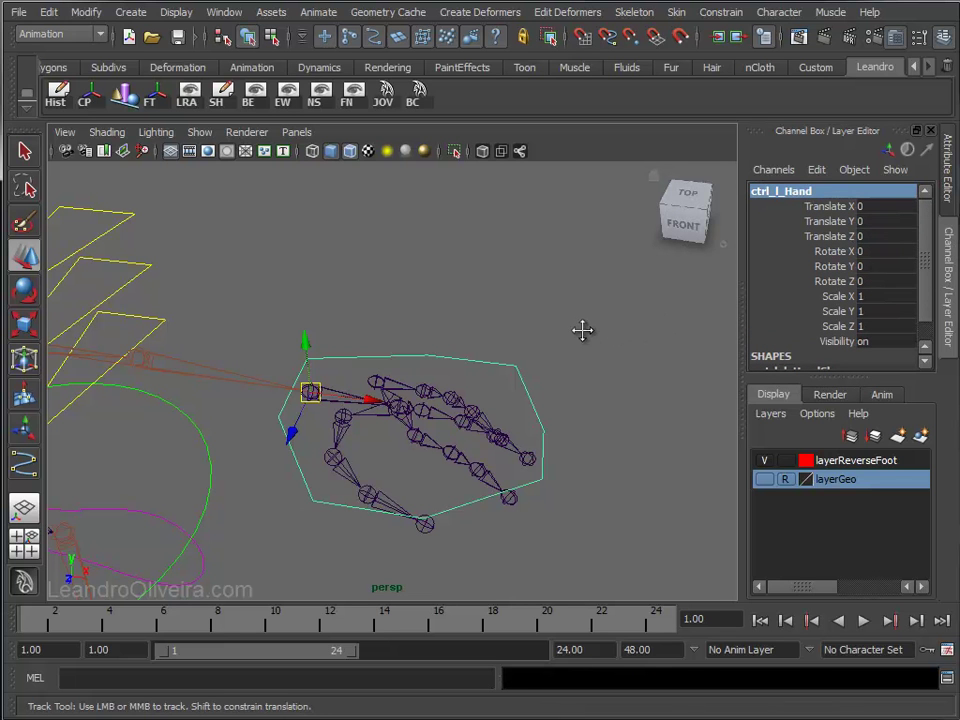
pyautogui.keyDown('alt'); pyautogui.moveTo(583, 330); pyautogui.dragTo(557, 328, button='middle'); pyautogui.keyUp('alt')
pyautogui.keyDown('alt'); pyautogui.moveTo(557, 328); pyautogui.dragTo(576, 375, button='right'); pyautogui.keyUp('alt')
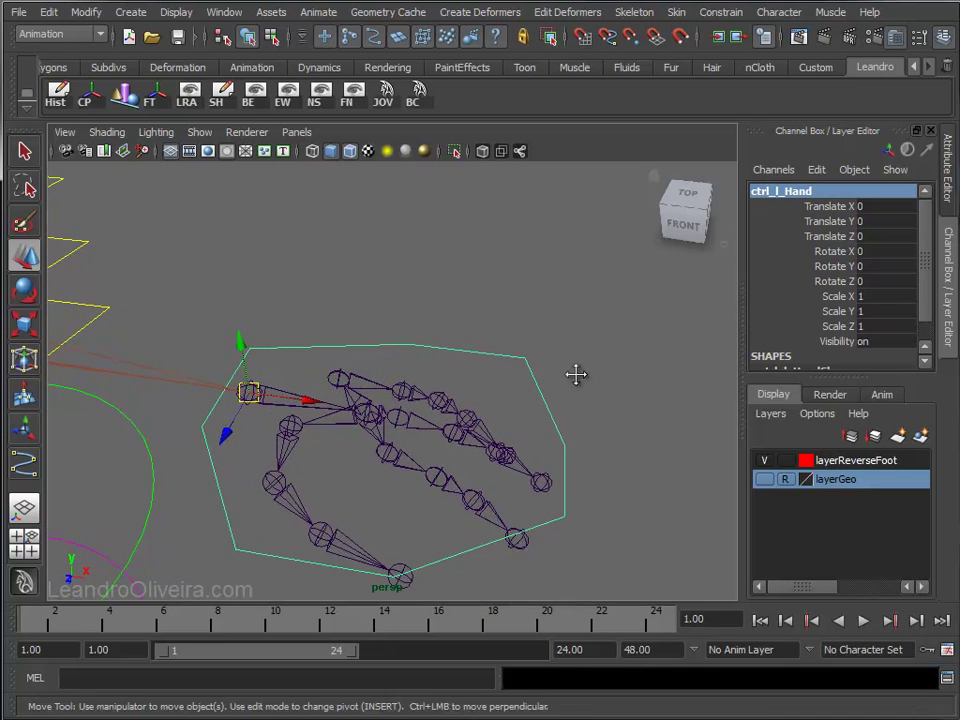
pyautogui.keyDown('alt'); pyautogui.moveTo(576, 375); pyautogui.dragTo(574, 332, button='middle'); pyautogui.keyUp('alt')
pyautogui.click(575, 320)
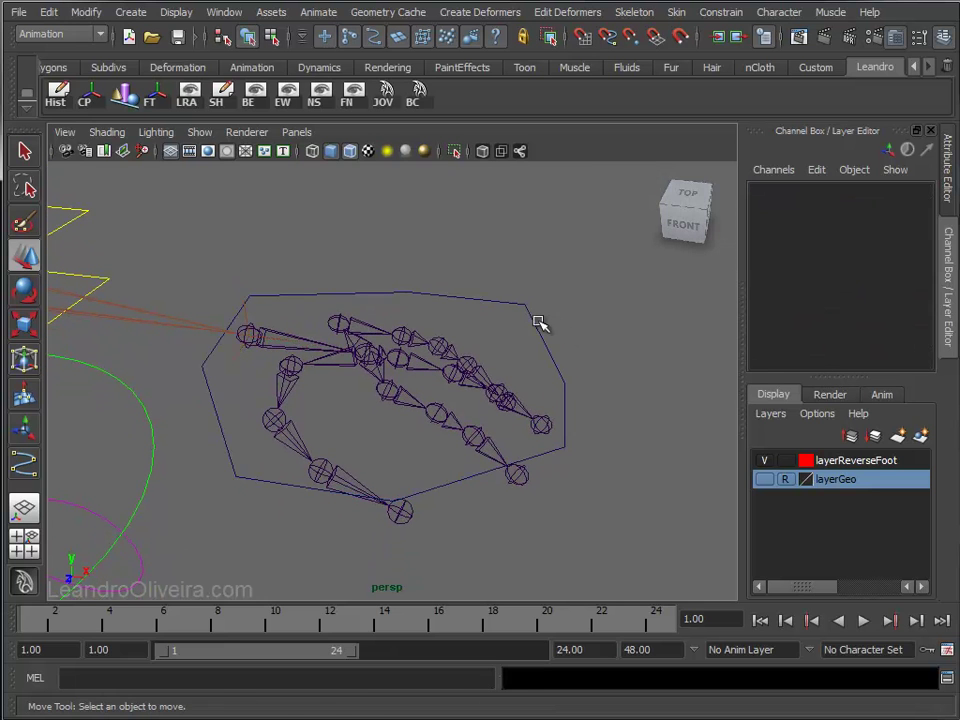
pyautogui.click(539, 323)
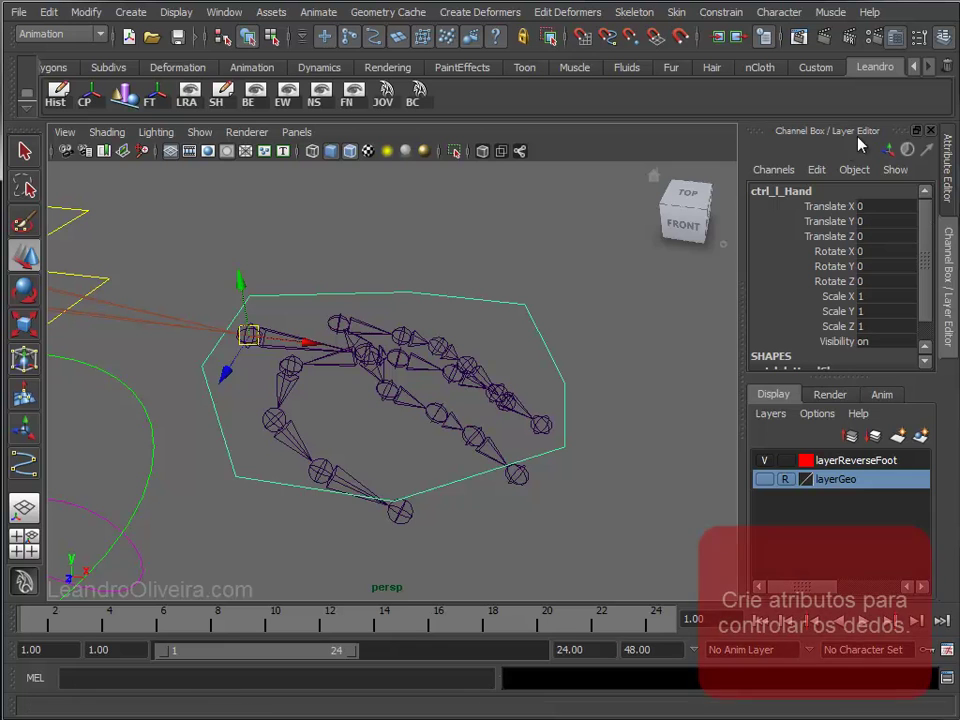
# Add a keyable float Fingers attribute to ctrl_l_Hand.
pyautogui.click(818, 170)
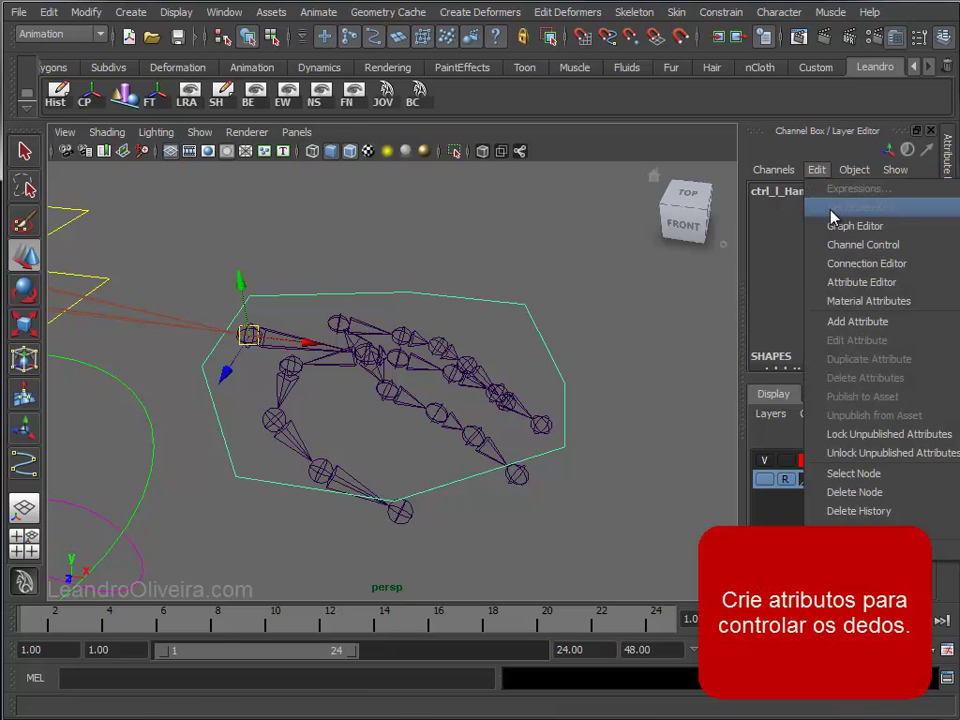
pyautogui.click(853, 331)
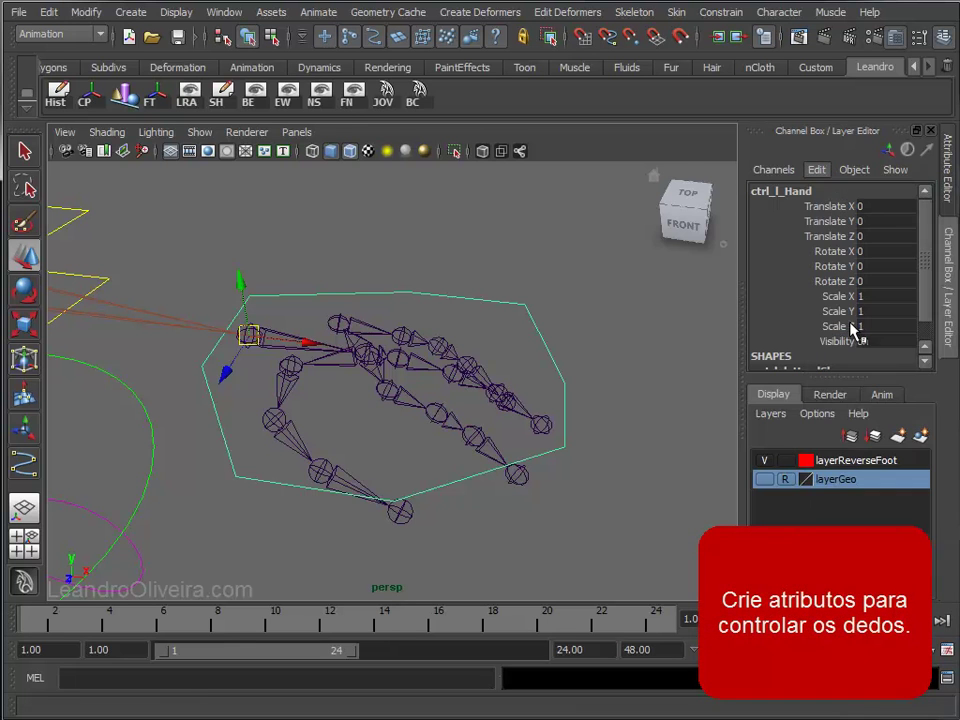
pyautogui.moveTo(481, 171); pyautogui.dragTo(322, 75)
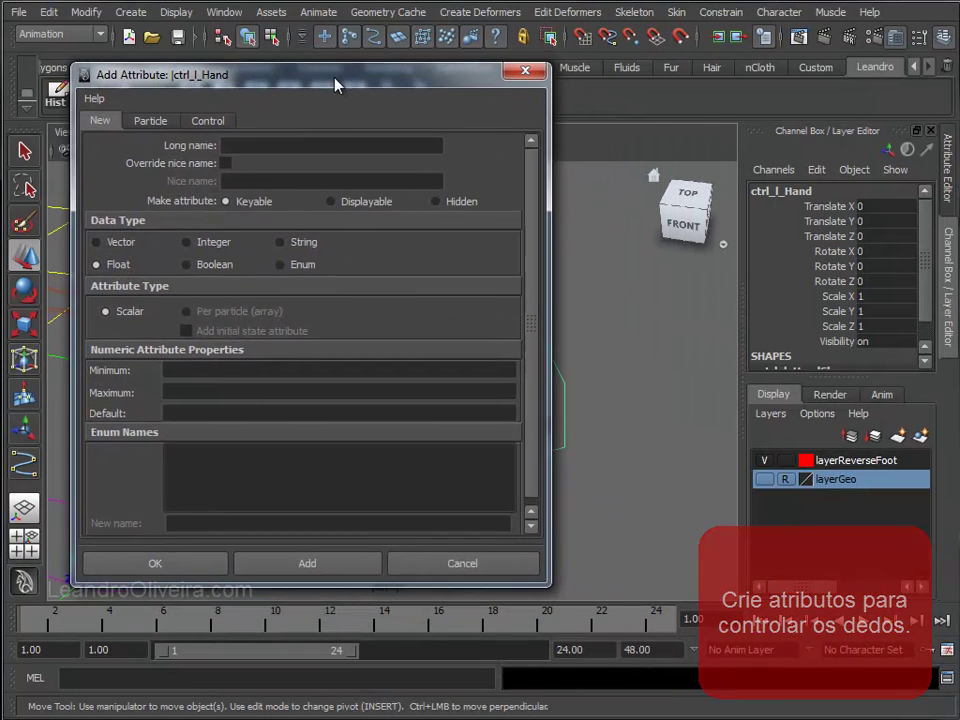
pyautogui.click(272, 144)
pyautogui.write('Fingers')
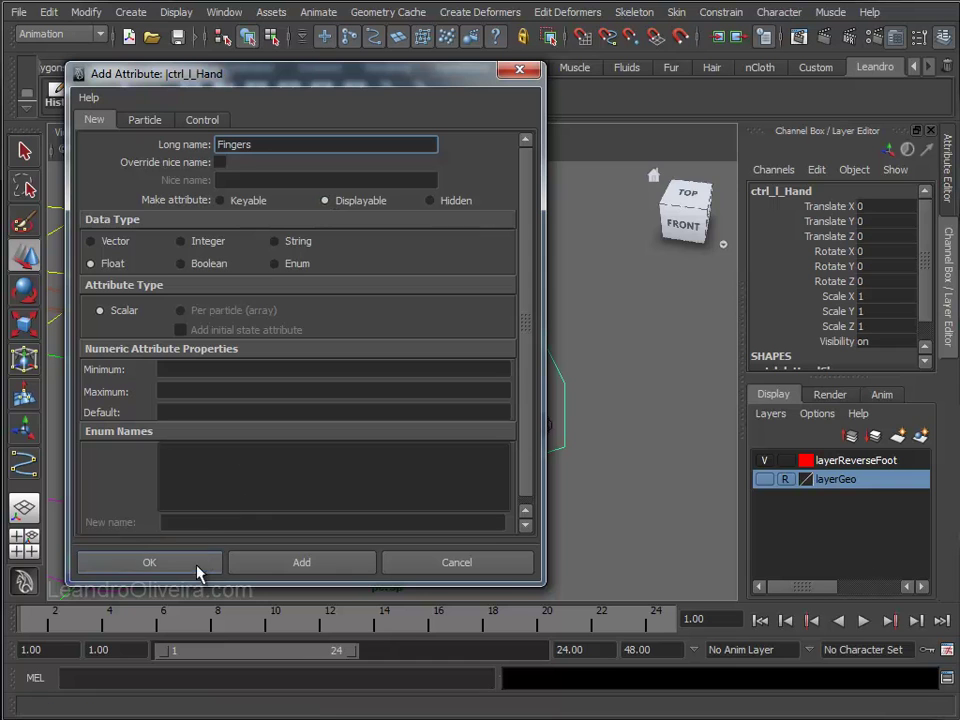
pyautogui.click(270, 572)
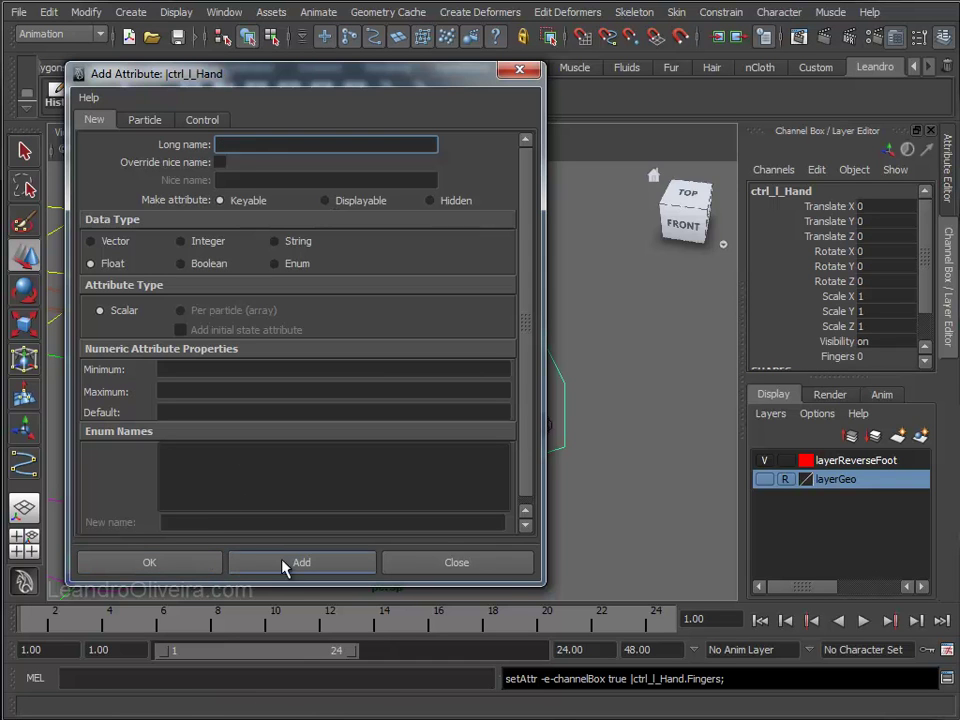
pyautogui.click(924, 298)
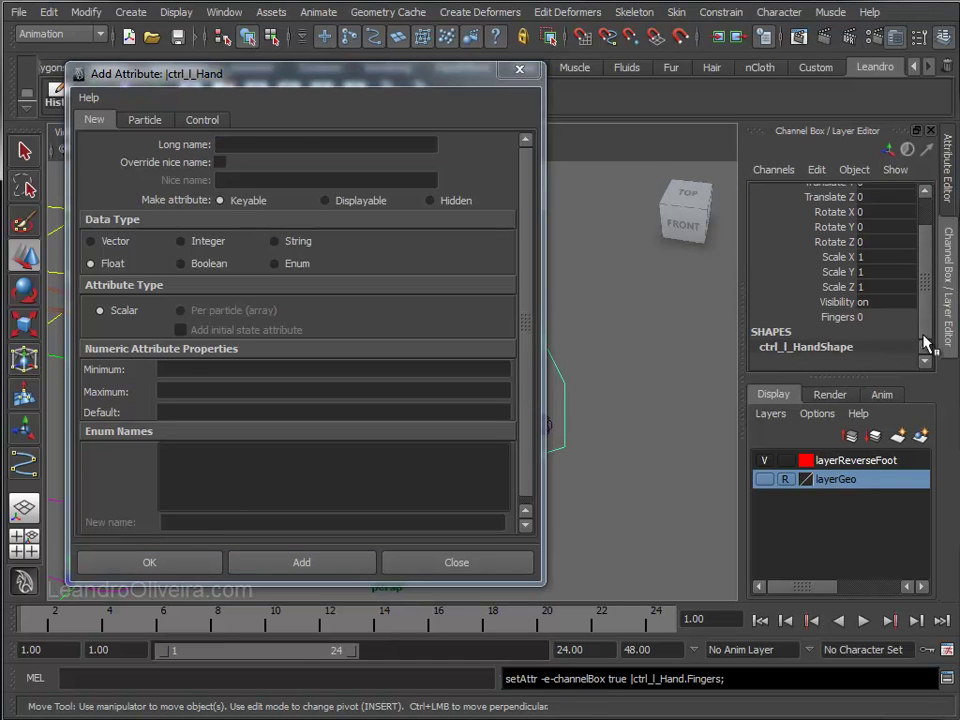
# Add the Index and Index Spread float attributes to ctrl_l_Hand.
pyautogui.click(240, 145)
pyautogui.write('Inde')
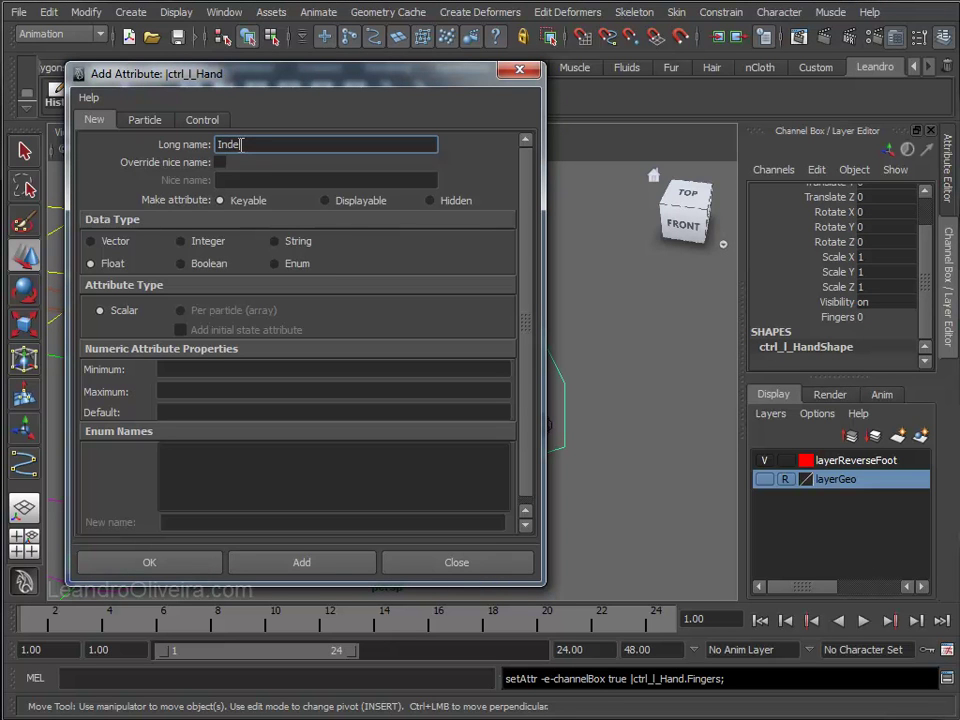
pyautogui.write('x')
pyautogui.click(182, 366)
pyautogui.write('-5')
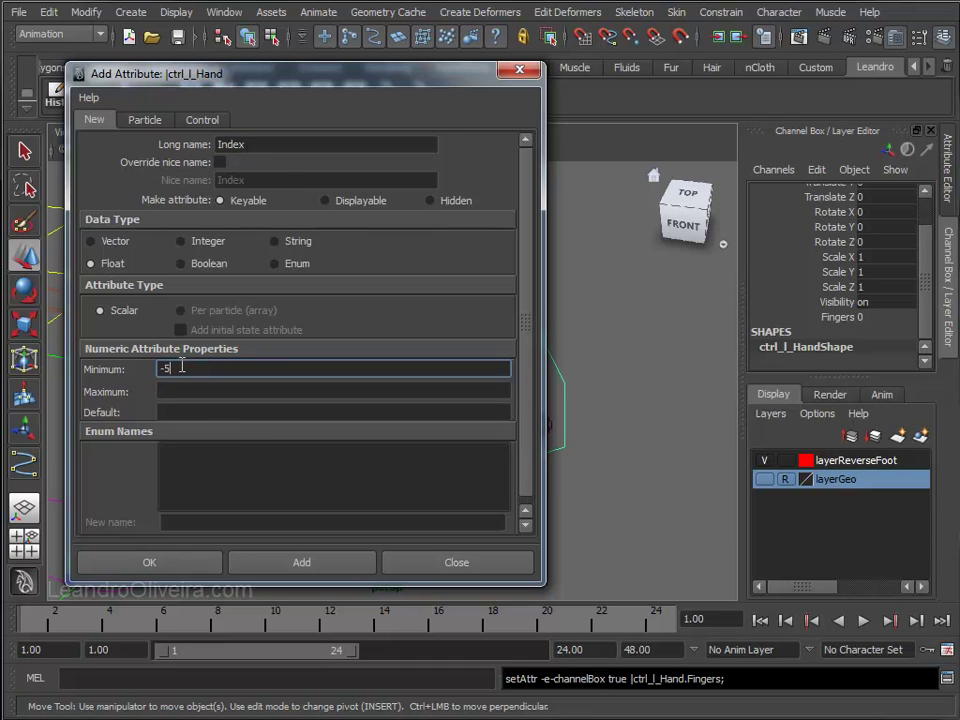
pyautogui.press('Tab')
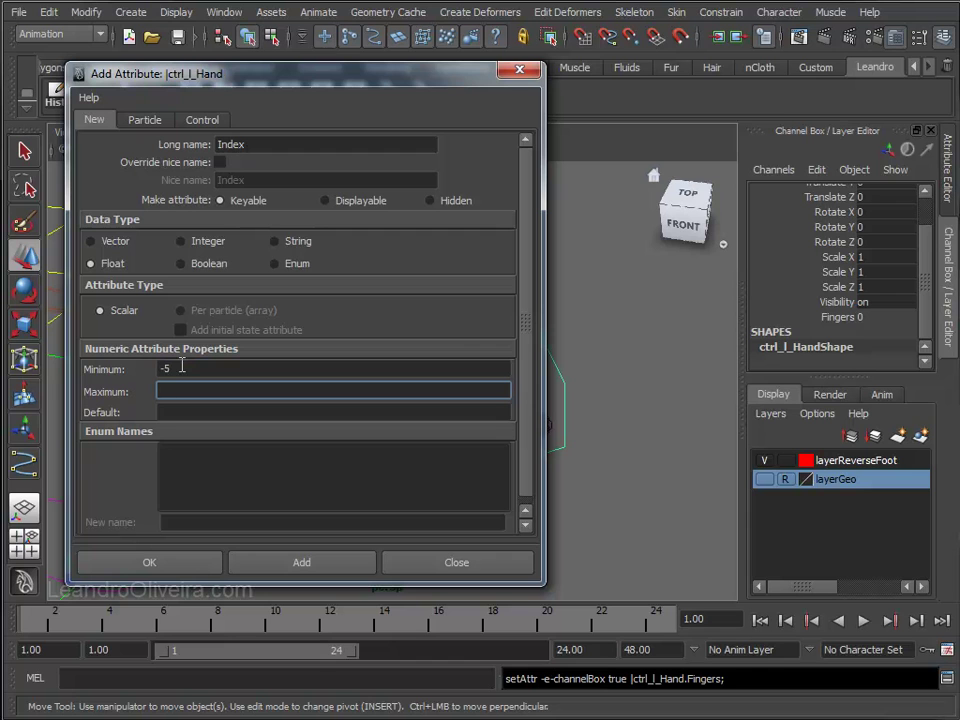
pyautogui.write('10')
pyautogui.press('Tab')
pyautogui.write('0')
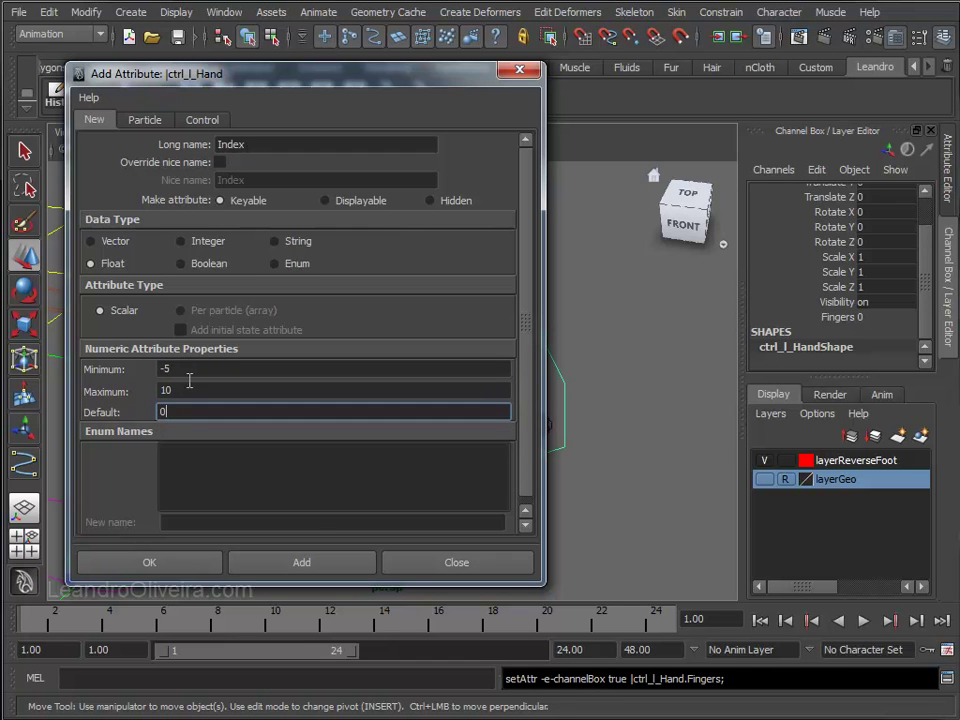
pyautogui.click(338, 562)
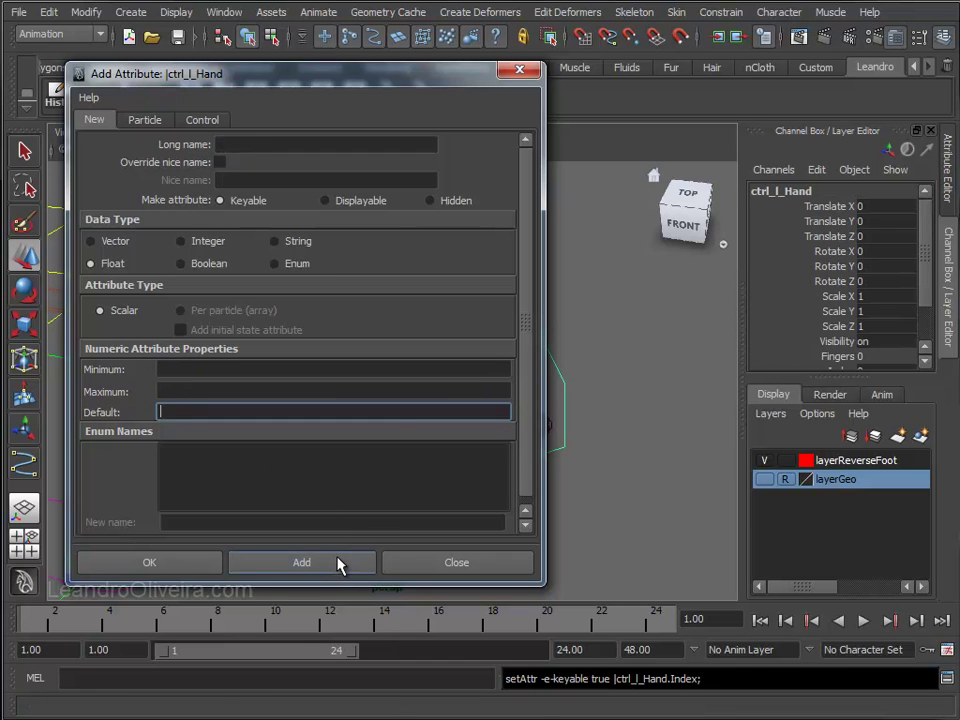
pyautogui.moveTo(926, 262); pyautogui.dragTo(926, 296)
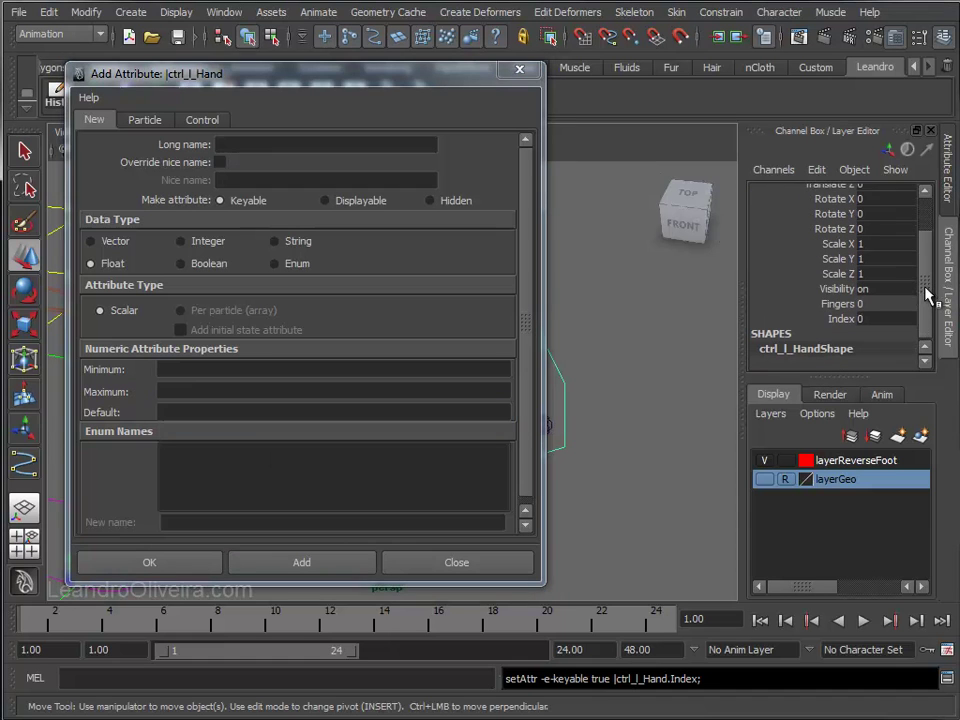
pyautogui.click(245, 144)
pyautogui.write('Index Spread')
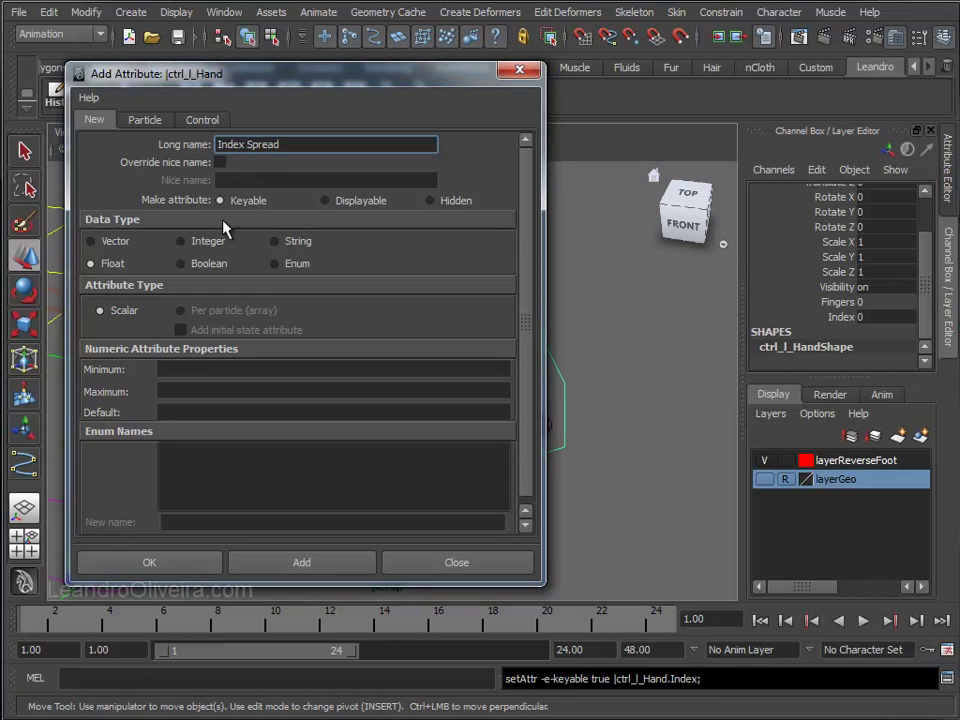
pyautogui.click(171, 368)
pyautogui.write('-10')
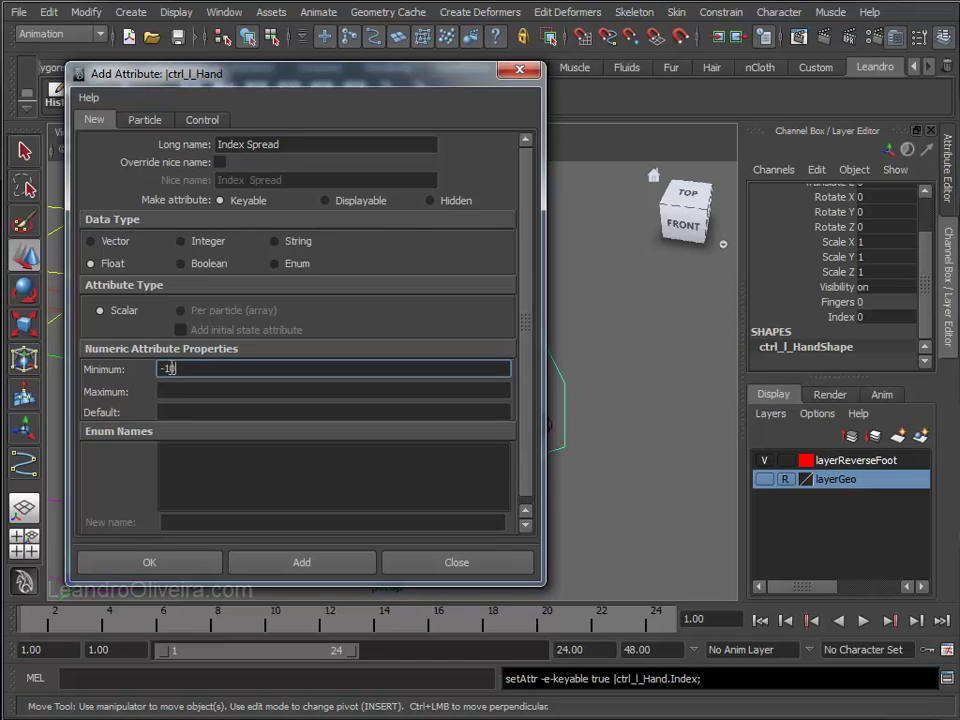
pyautogui.press('Tab')
pyautogui.write('0')
pyautogui.press('Tab')
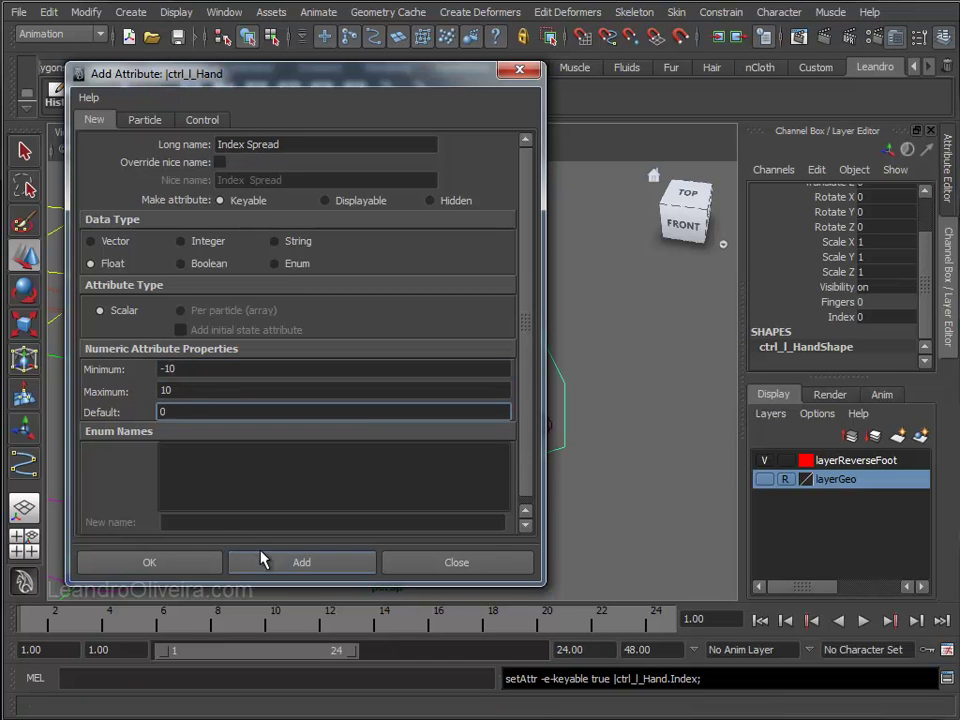
pyautogui.click(265, 566)
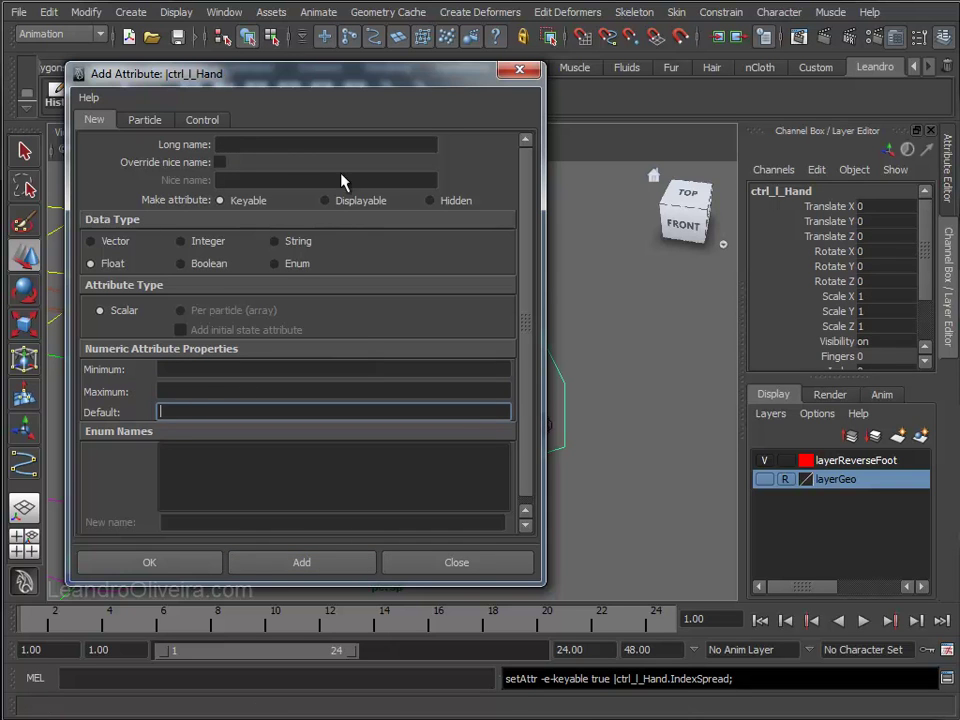
pyautogui.moveTo(926, 250); pyautogui.dragTo(926, 297)
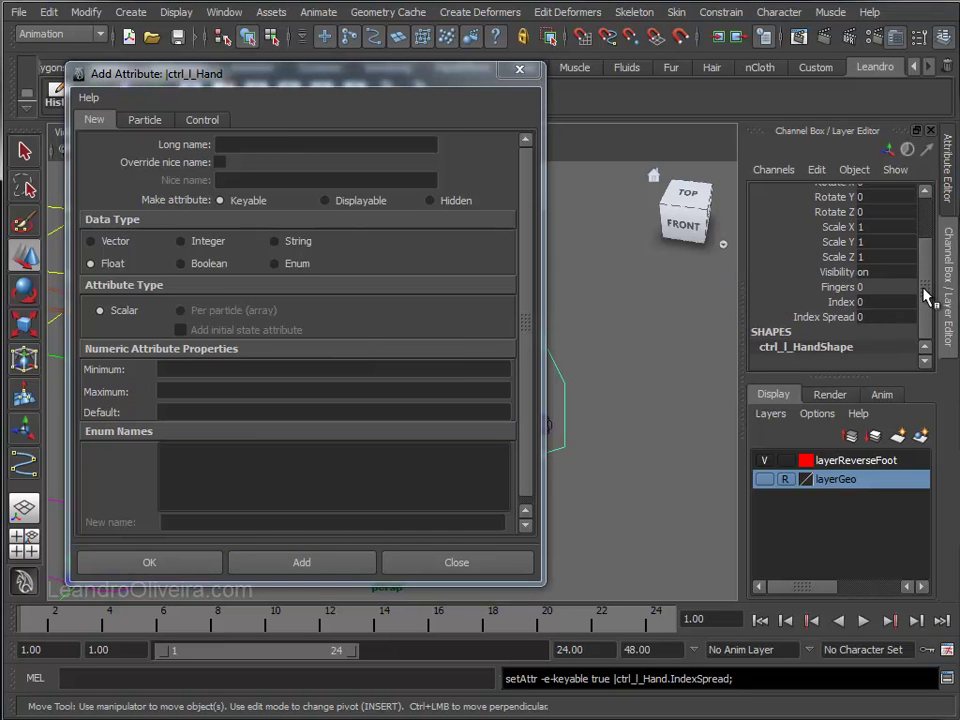
# Add the Middle and Middle Spread float attributes, with Middle Spread's maximum at 10.
pyautogui.click(271, 143)
pyautogui.write('Middle')
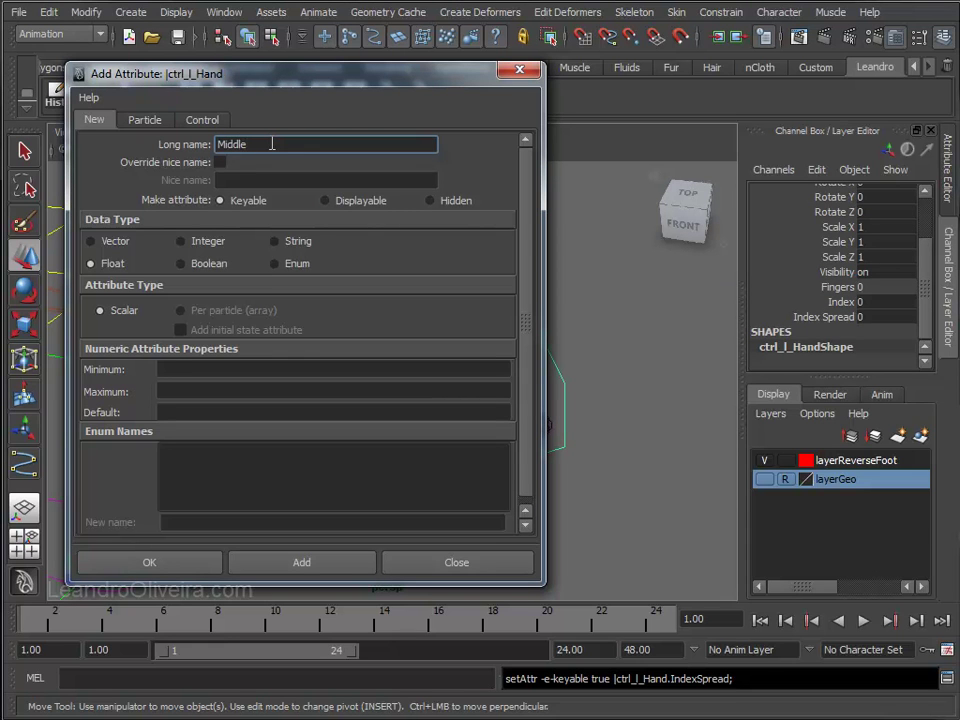
pyautogui.click(173, 368)
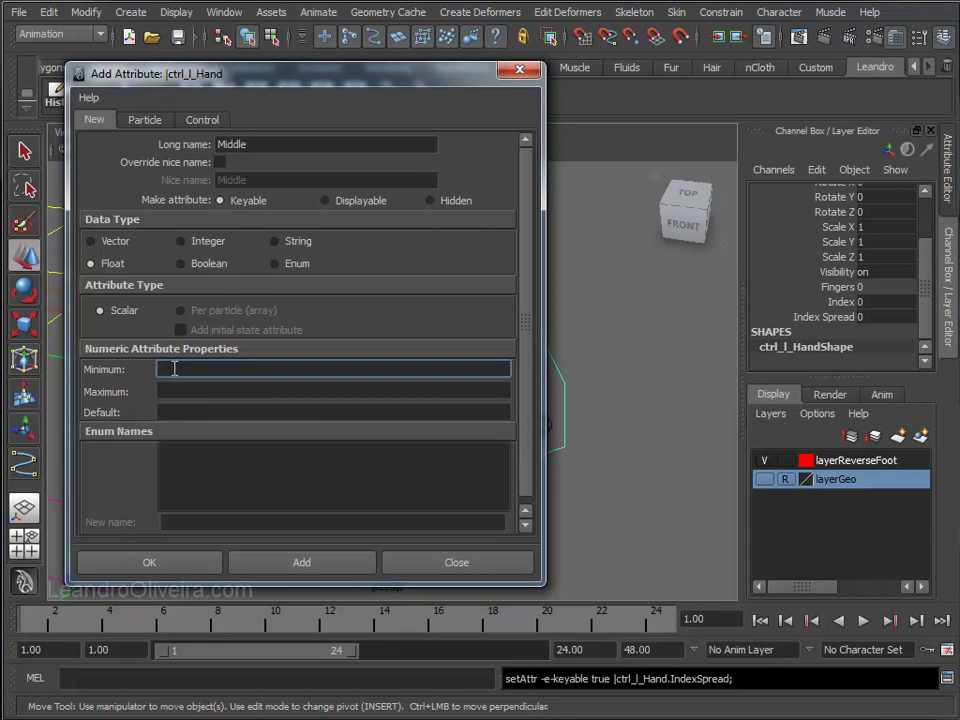
pyautogui.write('-5')
pyautogui.press('Tab')
pyautogui.write('0')
pyautogui.press('Tab')
pyautogui.write('0')
pyautogui.click(273, 566)
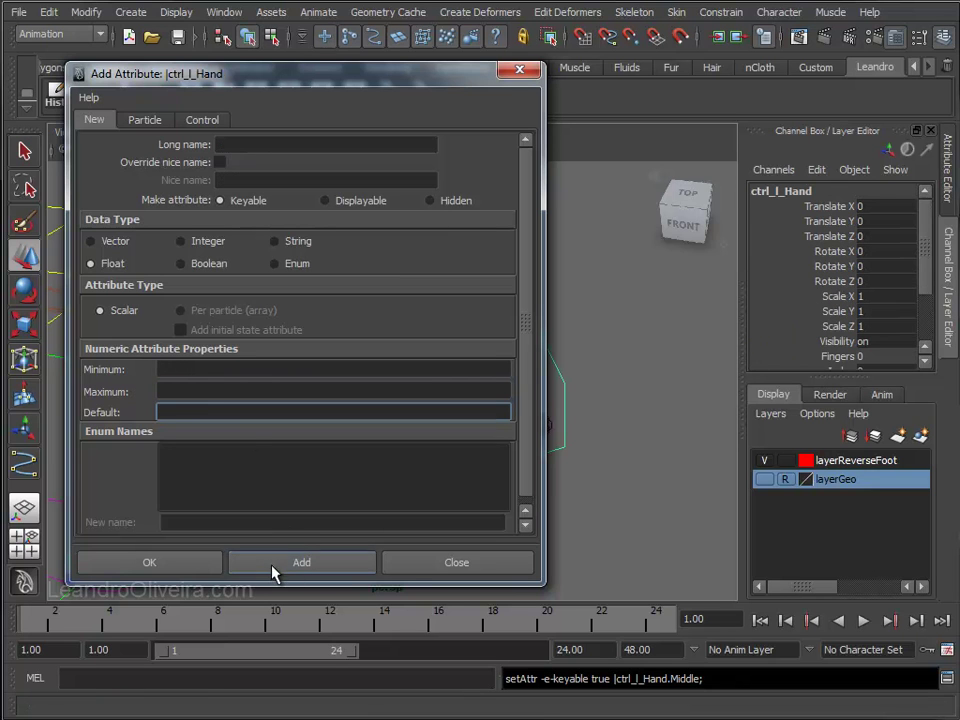
pyautogui.click(250, 146)
pyautogui.write('Middle Spread')
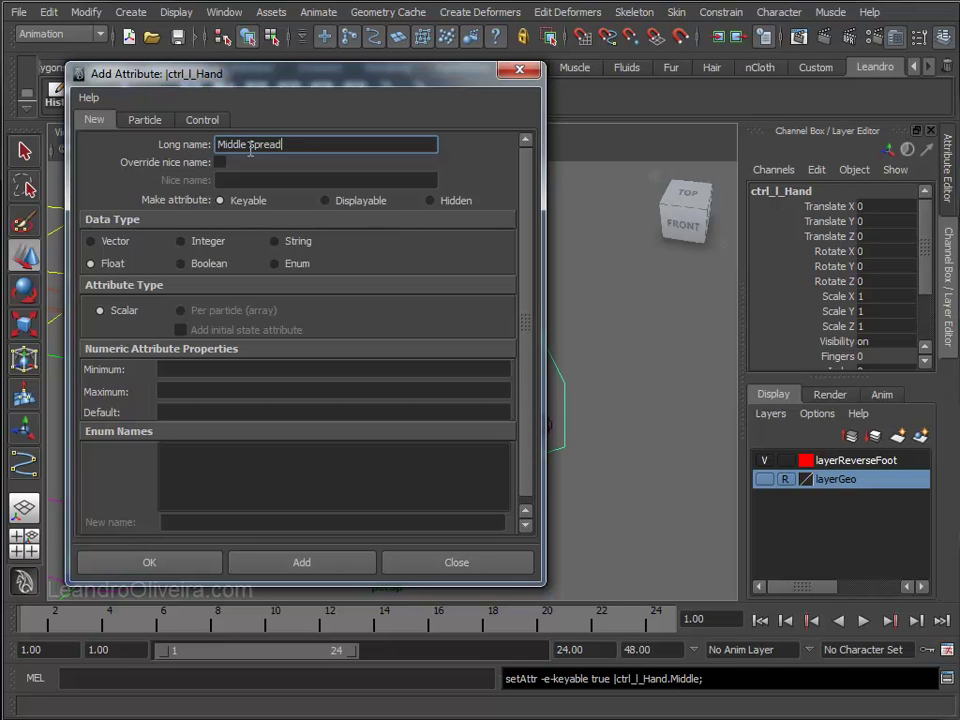
pyautogui.click(162, 370)
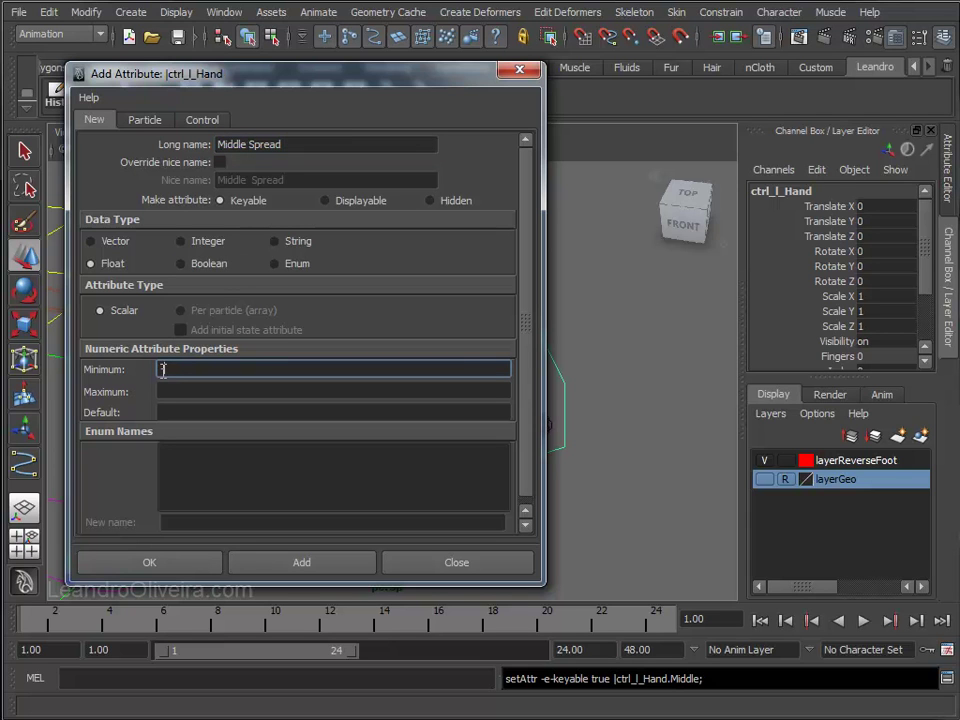
pyautogui.write('-10')
pyautogui.press('Tab')
pyautogui.write('10')
pyautogui.press('Tab')
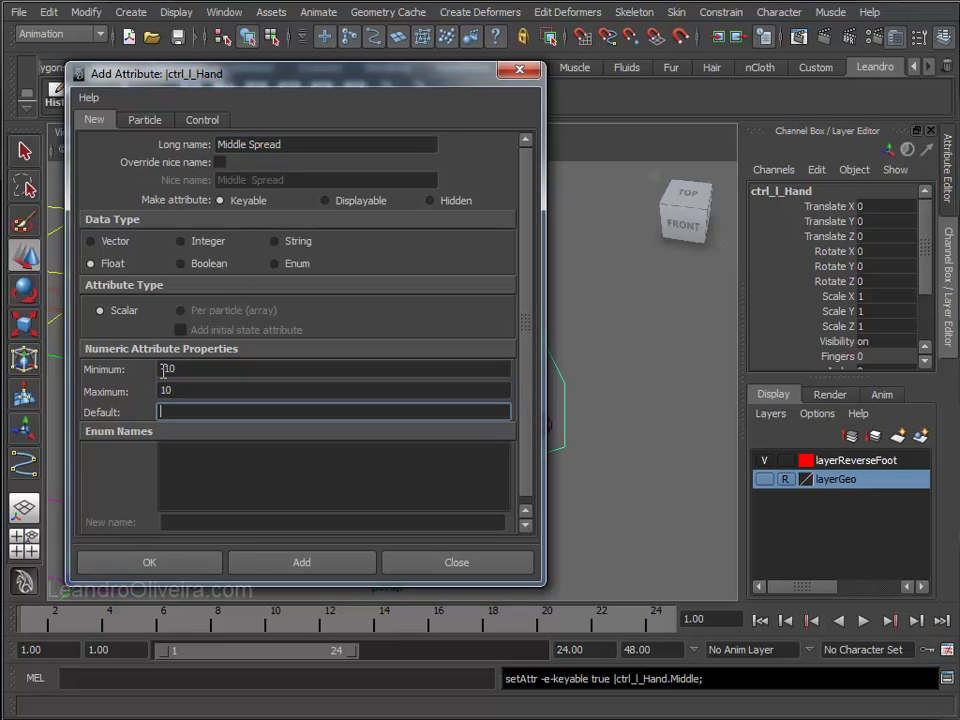
pyautogui.write('0')
pyautogui.click(276, 563)
# Add the Pinky and Pinky Spread float attributes, with Pinky Spread's maximum at 10.
pyautogui.click(260, 145)
pyautogui.write('Pinky')
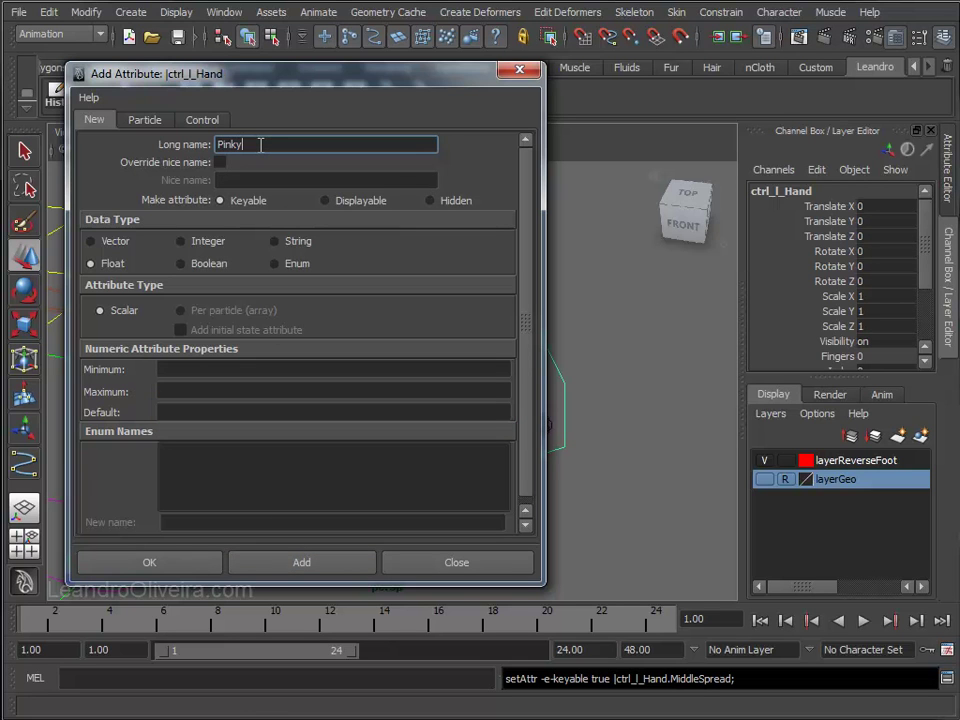
pyautogui.click(170, 369)
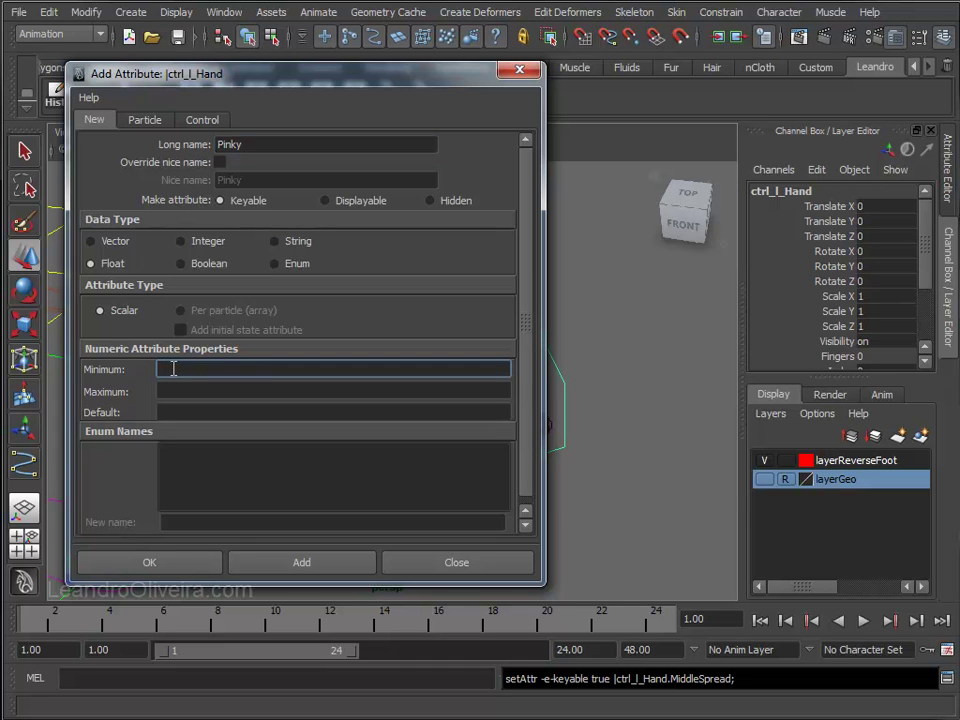
pyautogui.write('-5')
pyautogui.press('Tab')
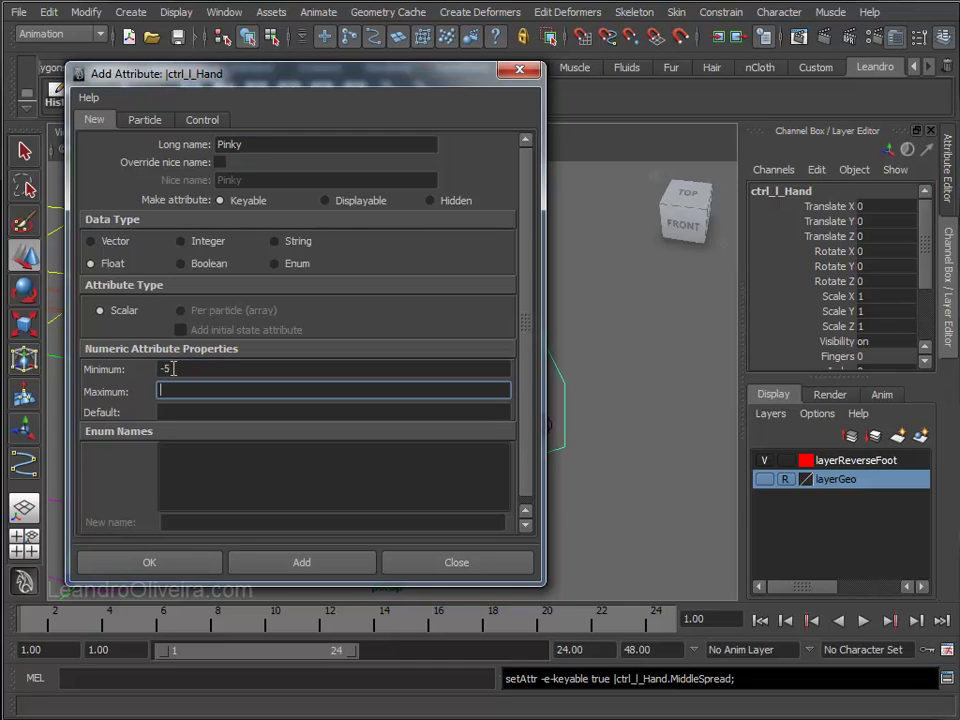
pyautogui.write('10')
pyautogui.press('Tab')
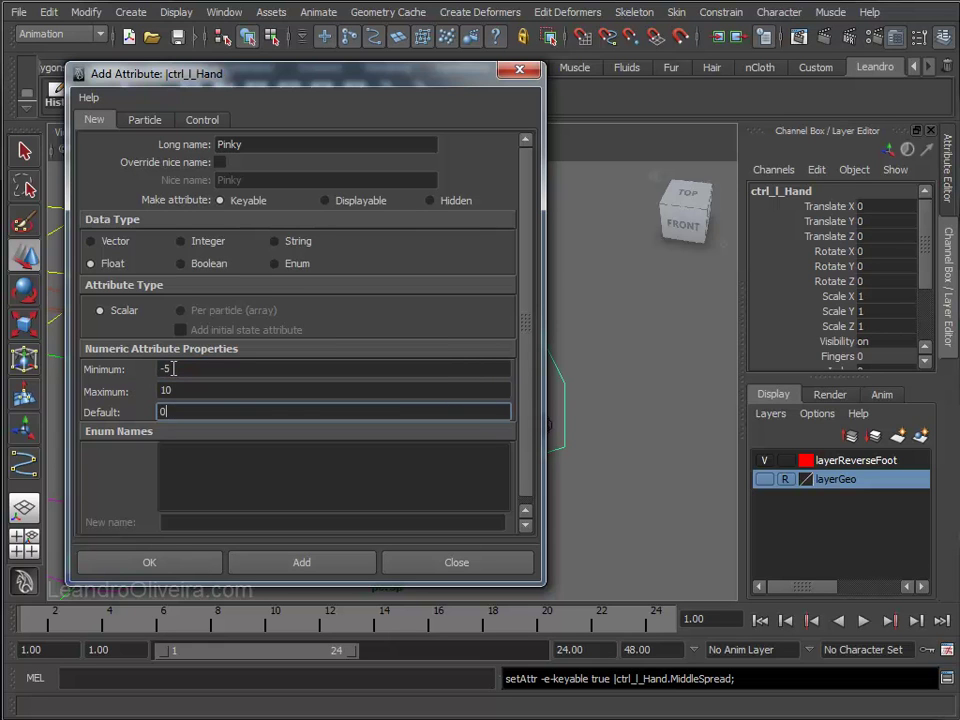
pyautogui.click(257, 566)
pyautogui.click(270, 145)
pyautogui.write('Spra')
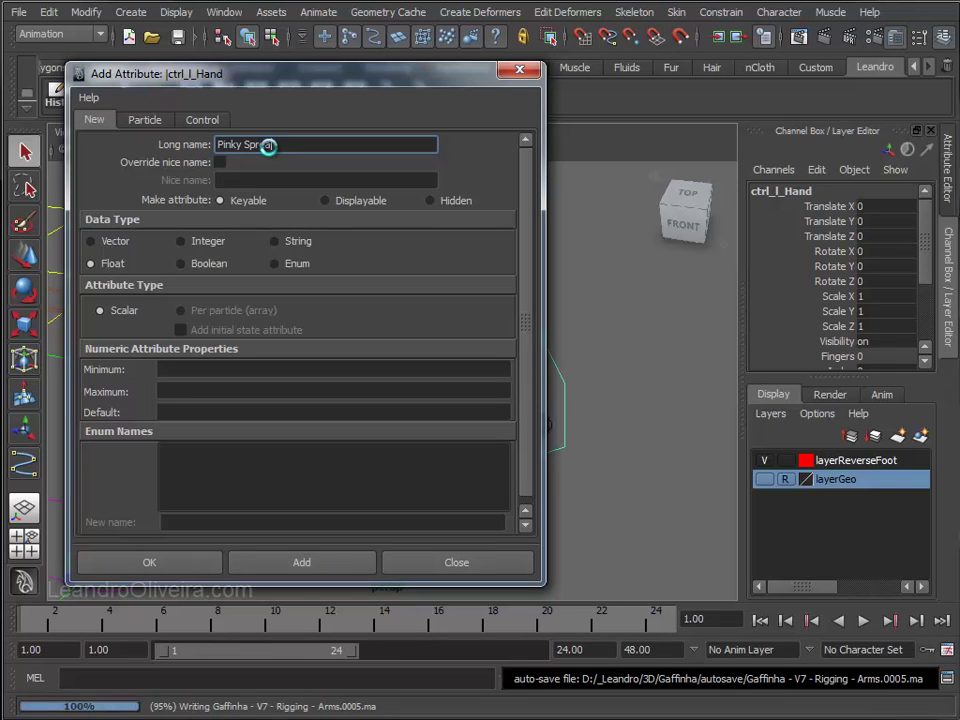
pyautogui.write('ead')
pyautogui.click(185, 372)
pyautogui.write('-10')
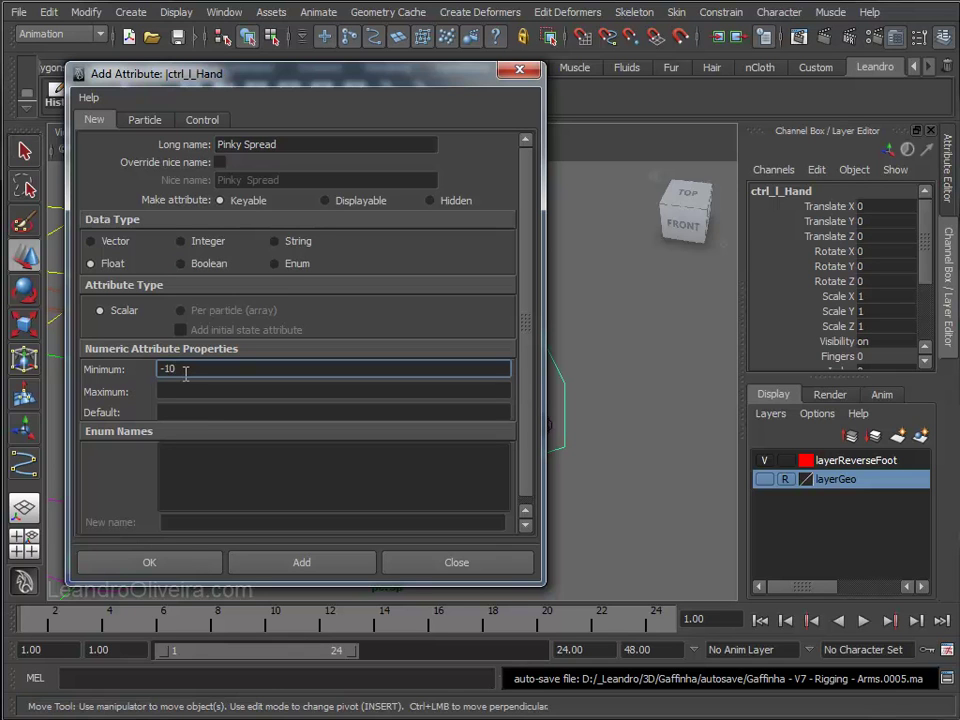
pyautogui.press('Tab')
pyautogui.write('10')
pyautogui.press('Tab')
pyautogui.write('0')
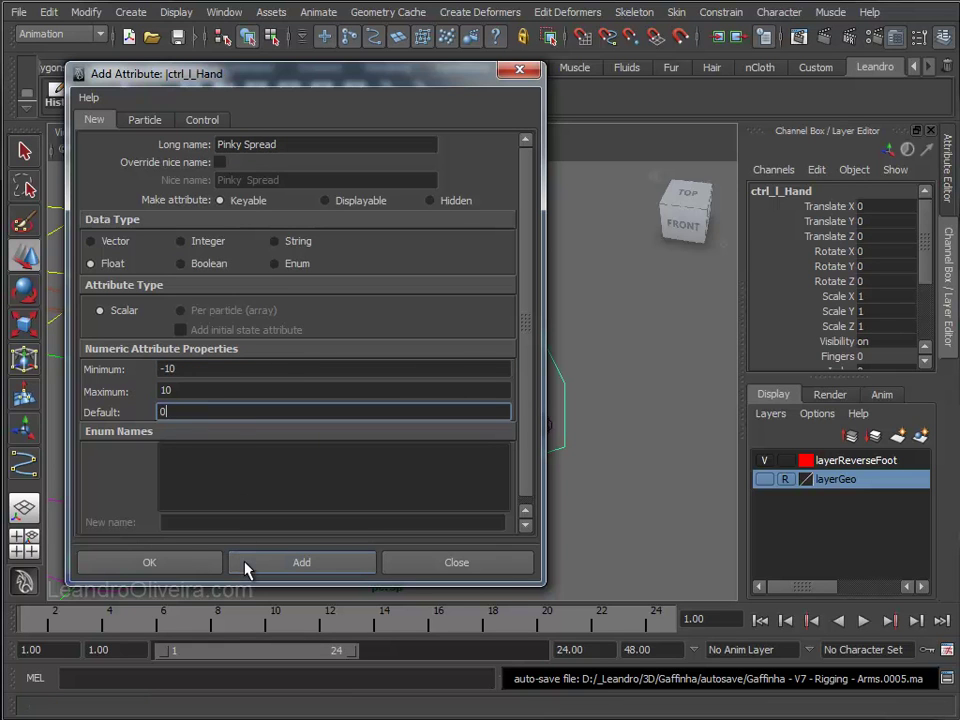
pyautogui.click(247, 566)
pyautogui.click(241, 140)
pyautogui.write('Thumb')
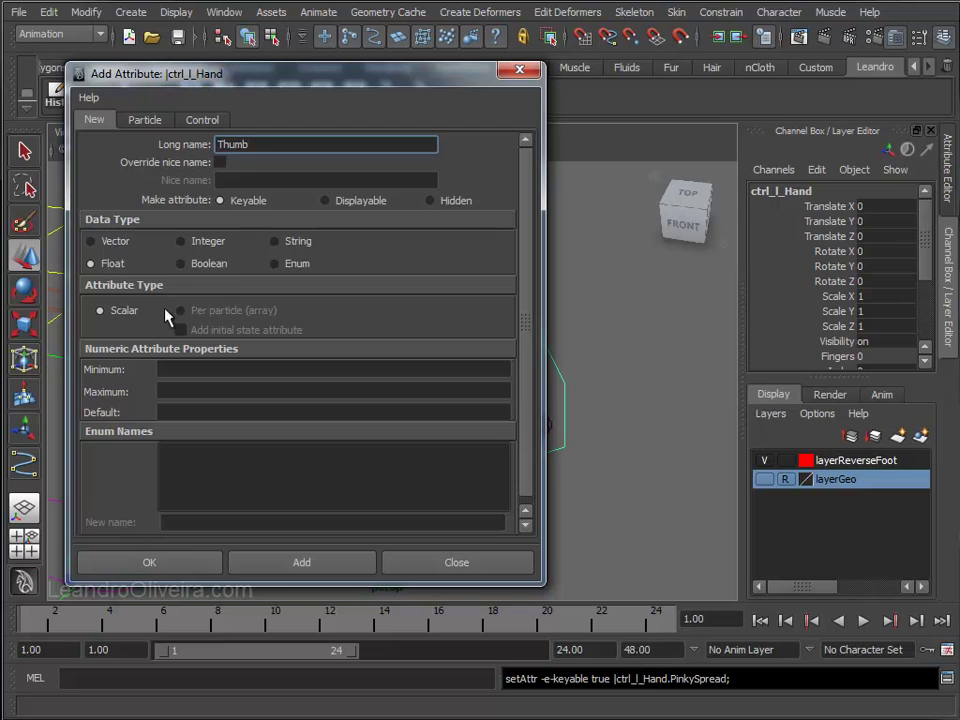
# Add a Thumb float attribute ranging from -5 to 10 with default 0.
pyautogui.click(181, 369)
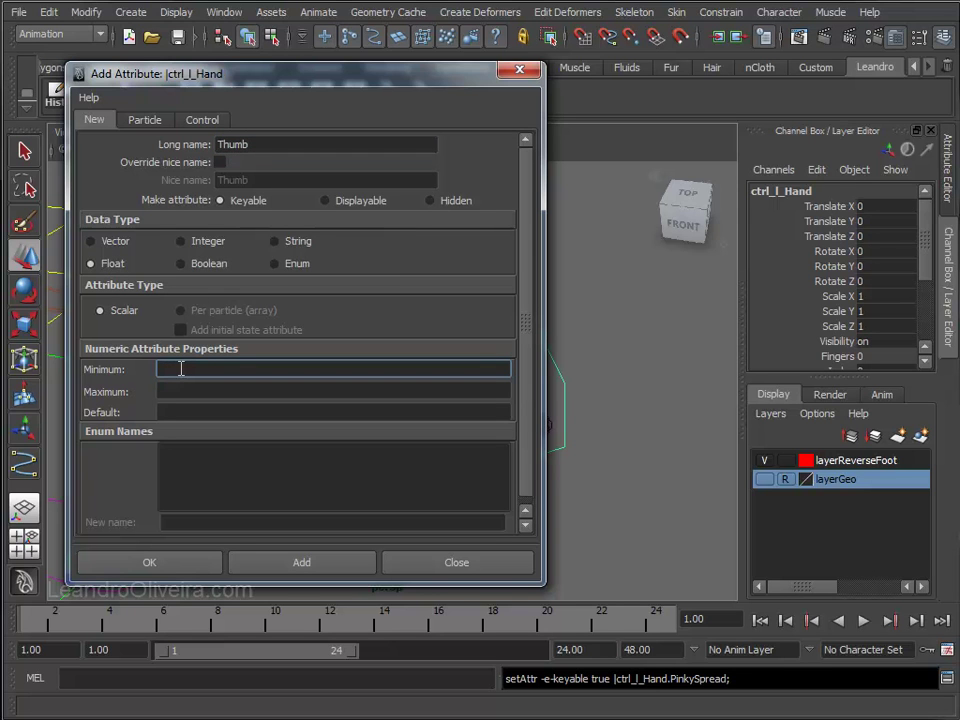
pyautogui.write('-5')
pyautogui.press('Tab')
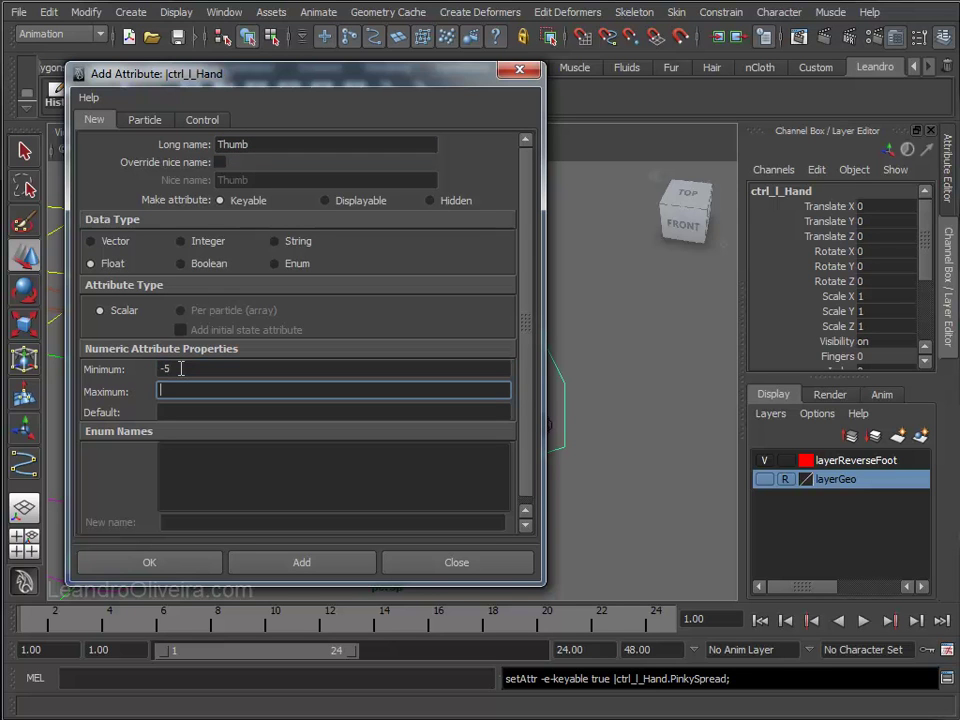
pyautogui.write('10')
pyautogui.press('Tab')
pyautogui.write('0')
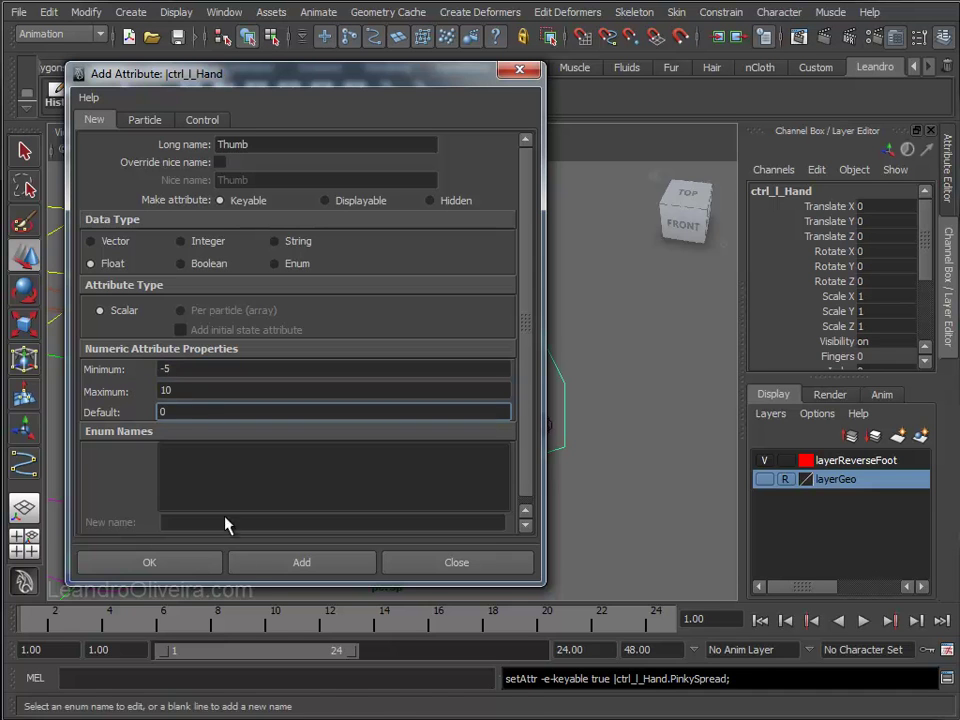
pyautogui.click(252, 568)
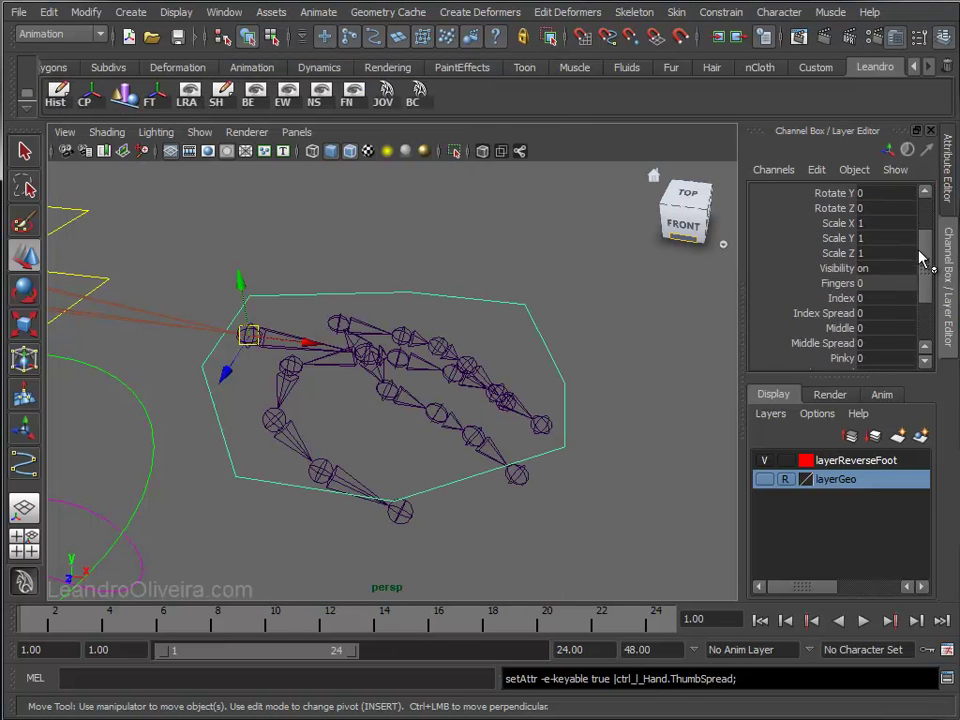
# Duplicate the ctrl_l_Hand control and bring the copy into view.
pyautogui.moveTo(925, 215); pyautogui.dragTo(921, 292)
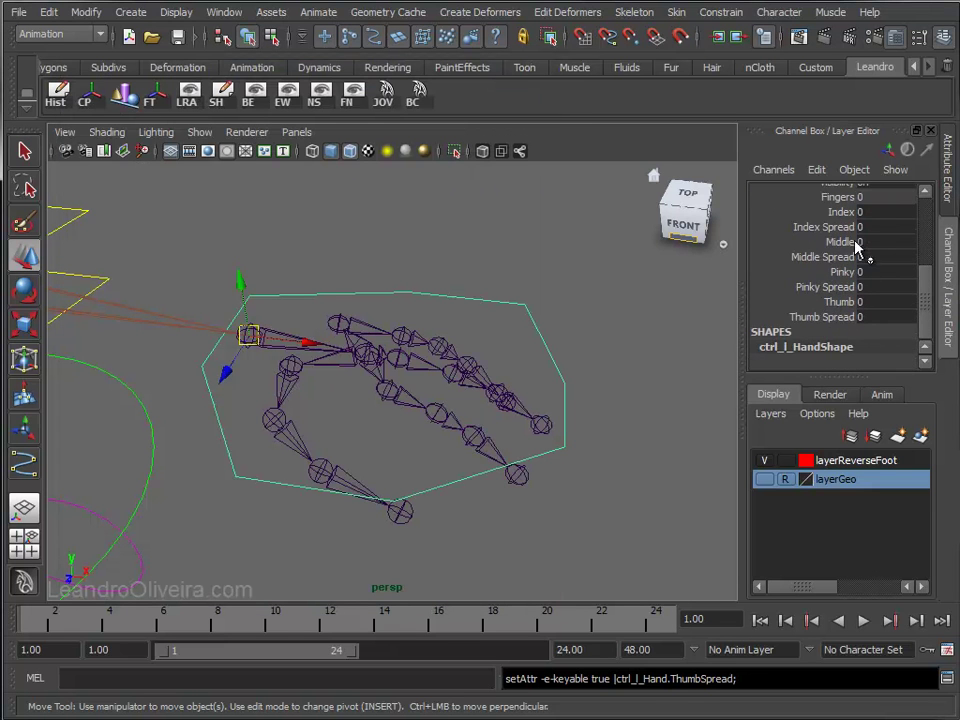
pyautogui.scroll(1, 917, 325)
pyautogui.scroll(2, 917, 325)
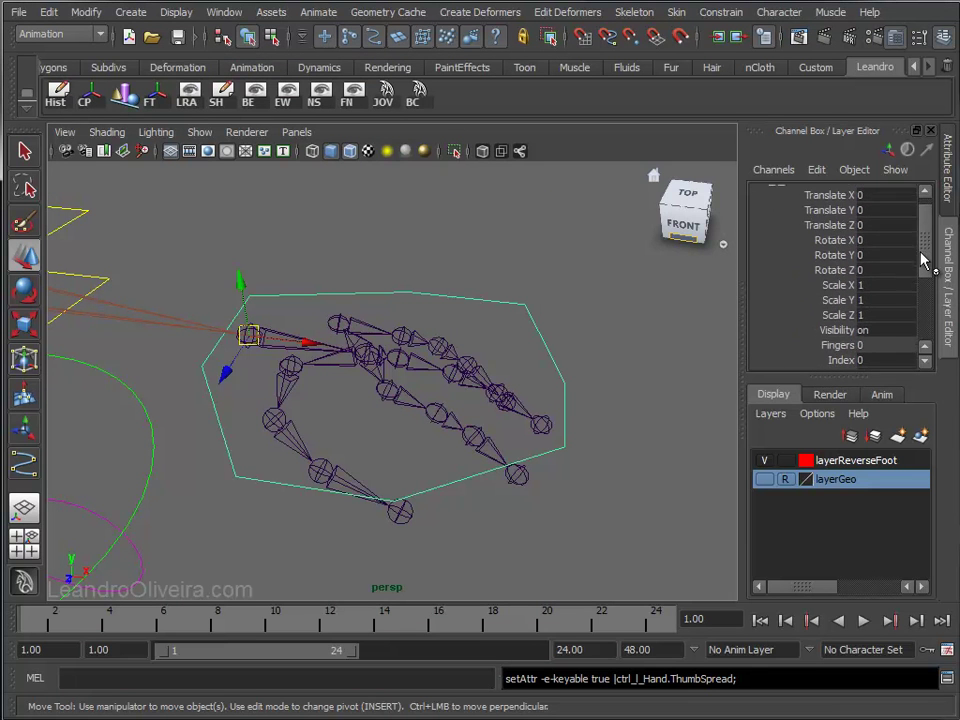
pyautogui.scroll(1, 917, 325)
pyautogui.keyDown('alt'); pyautogui.moveTo(300, 257); pyautogui.dragTo(368, 279); pyautogui.keyUp('alt')
pyautogui.moveTo(368, 279)
pyautogui.keyDown('alt'); pyautogui.mouseDown(button='right')
pyautogui.moveTo(399, 353)
pyautogui.moveTo(338, 306)
pyautogui.mouseUp(button='right'); pyautogui.keyUp('alt')
pyautogui.moveTo(318, 303)
pyautogui.keyDown('alt'); pyautogui.mouseDown()
pyautogui.moveTo(300, 358)
pyautogui.moveTo(313, 326)
pyautogui.mouseUp(); pyautogui.keyUp('alt')
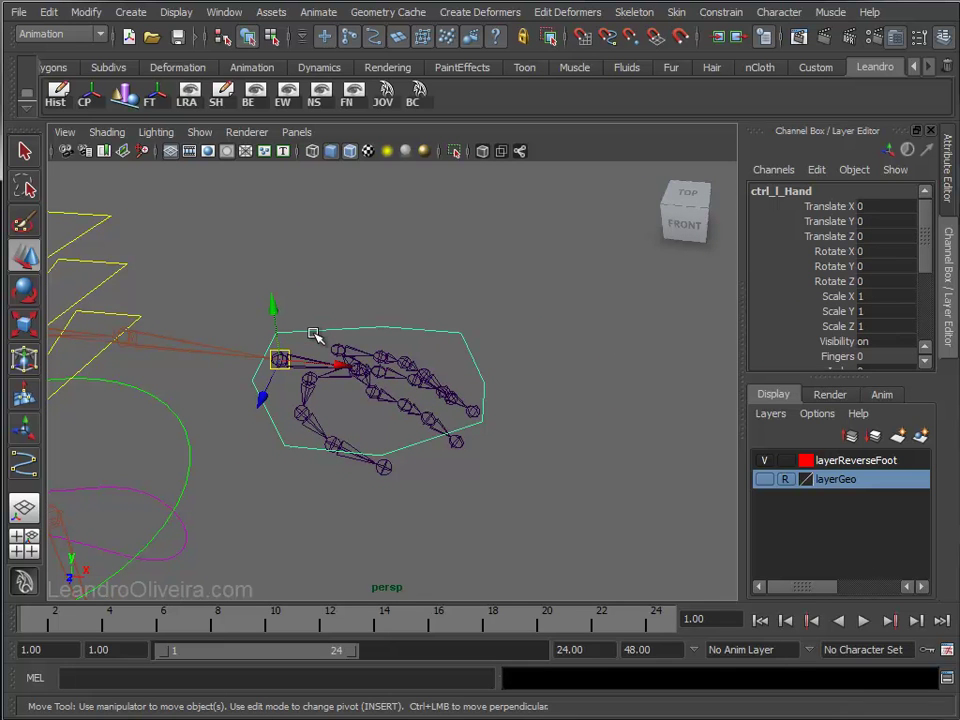
pyautogui.click(48, 12)
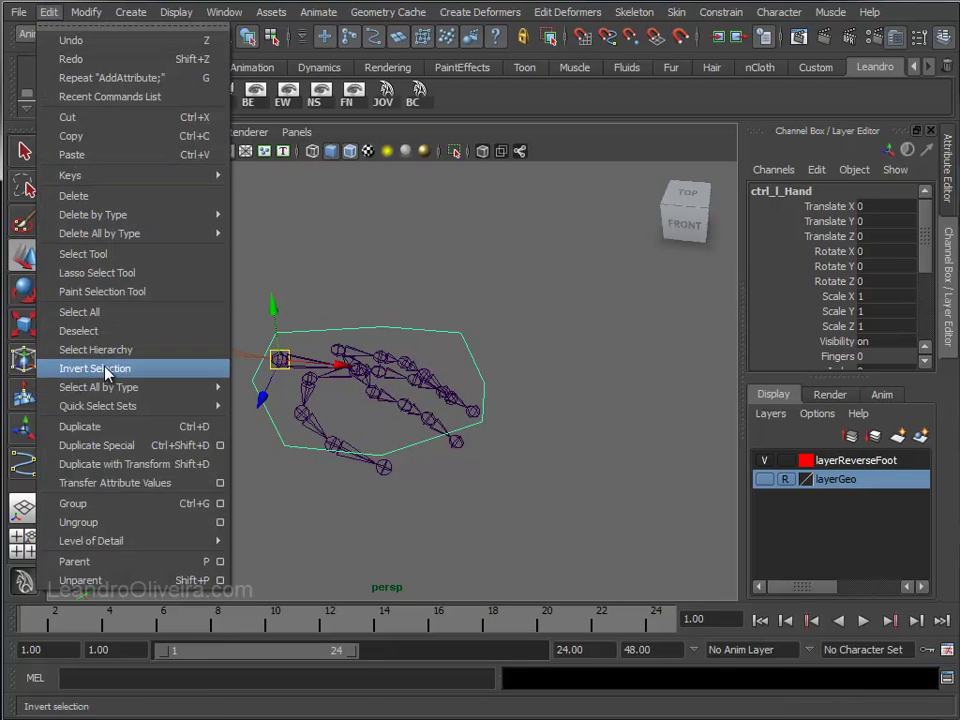
pyautogui.click(79, 430)
pyautogui.scroll(-5, 332, 461)
pyautogui.scroll(-3, 320, 387)
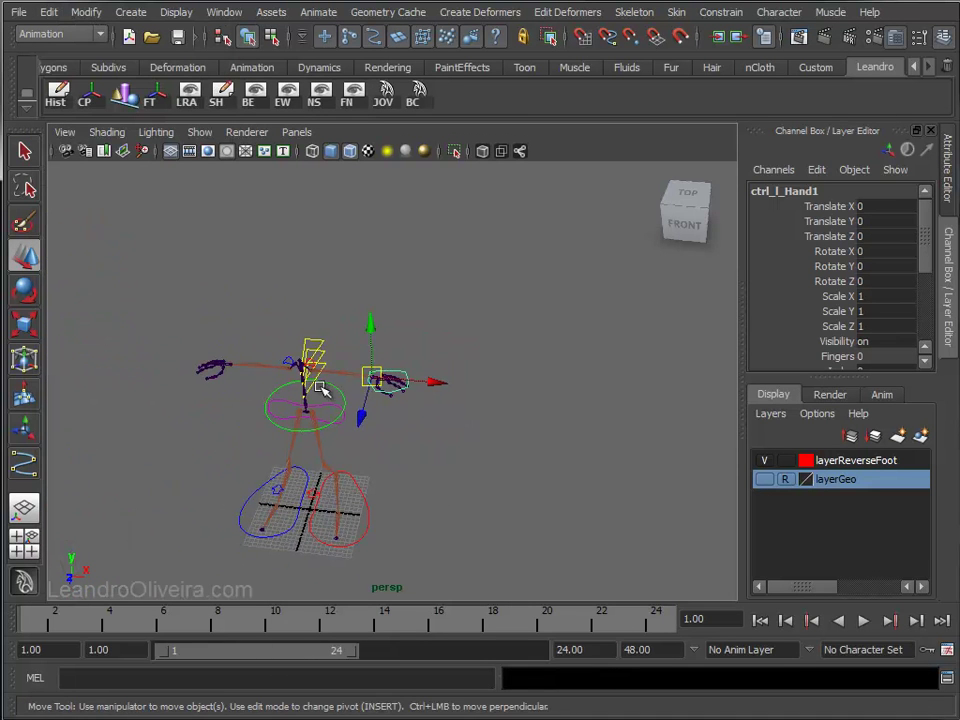
pyautogui.moveTo(435, 381); pyautogui.dragTo(217, 376)
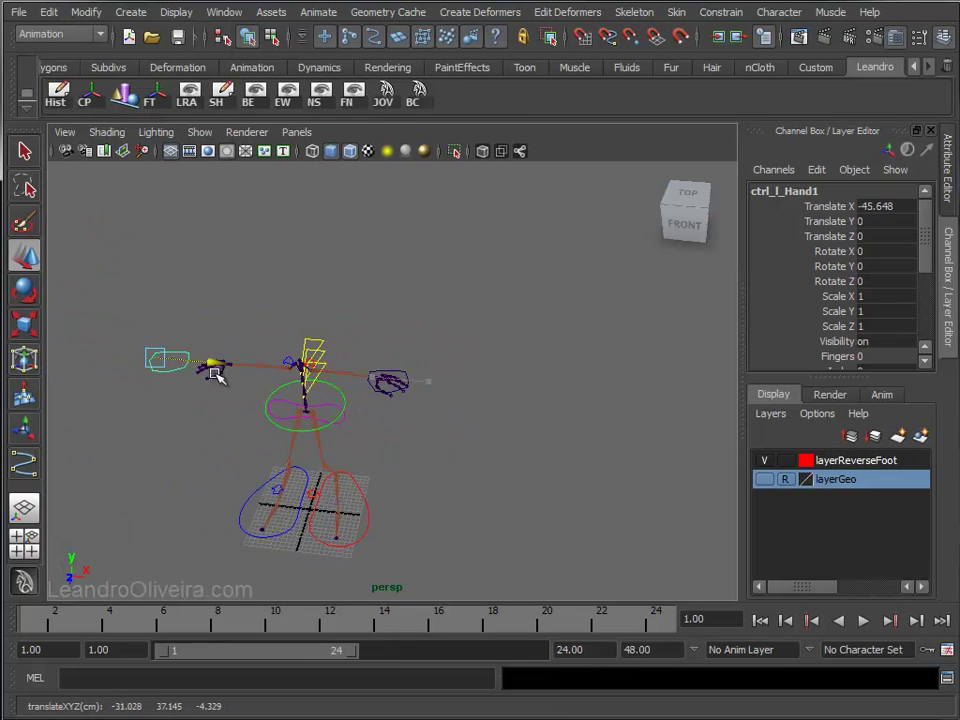
pyautogui.keyDown('alt'); pyautogui.moveTo(217, 376); pyautogui.dragTo(285, 456, button='right'); pyautogui.keyUp('alt')
pyautogui.keyDown('alt'); pyautogui.moveTo(285, 456); pyautogui.dragTo(471, 353, button='middle'); pyautogui.keyUp('alt')
pyautogui.keyDown('alt'); pyautogui.moveTo(471, 353); pyautogui.dragTo(270, 318, button='right'); pyautogui.keyUp('alt')
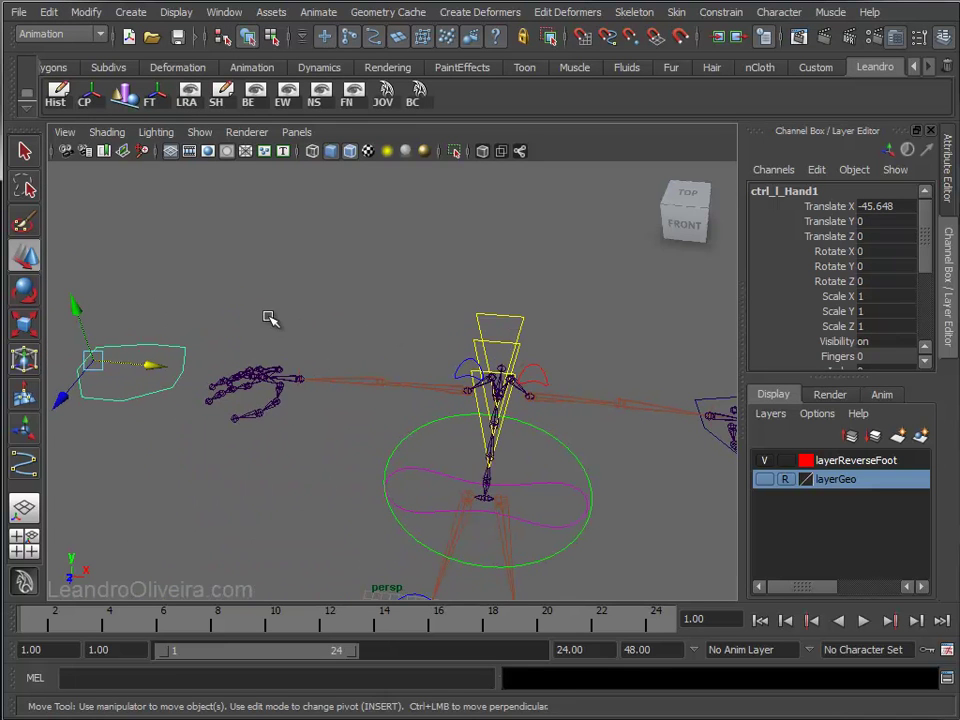
# Mirror the duplicate by setting its Scale X to -1.
pyautogui.press('r')
pyautogui.keyDown('alt'); pyautogui.moveTo(195, 296); pyautogui.dragTo(238, 364, button='middle'); pyautogui.keyUp('alt')
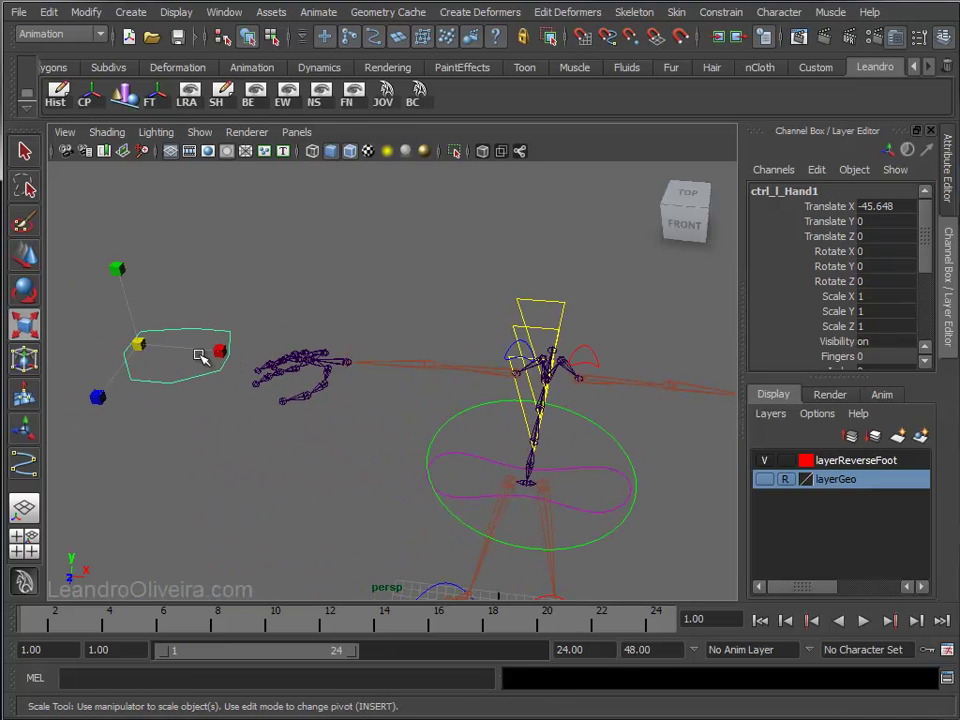
pyautogui.doubleClick(871, 297)
pyautogui.write('-1')
pyautogui.press('Return')
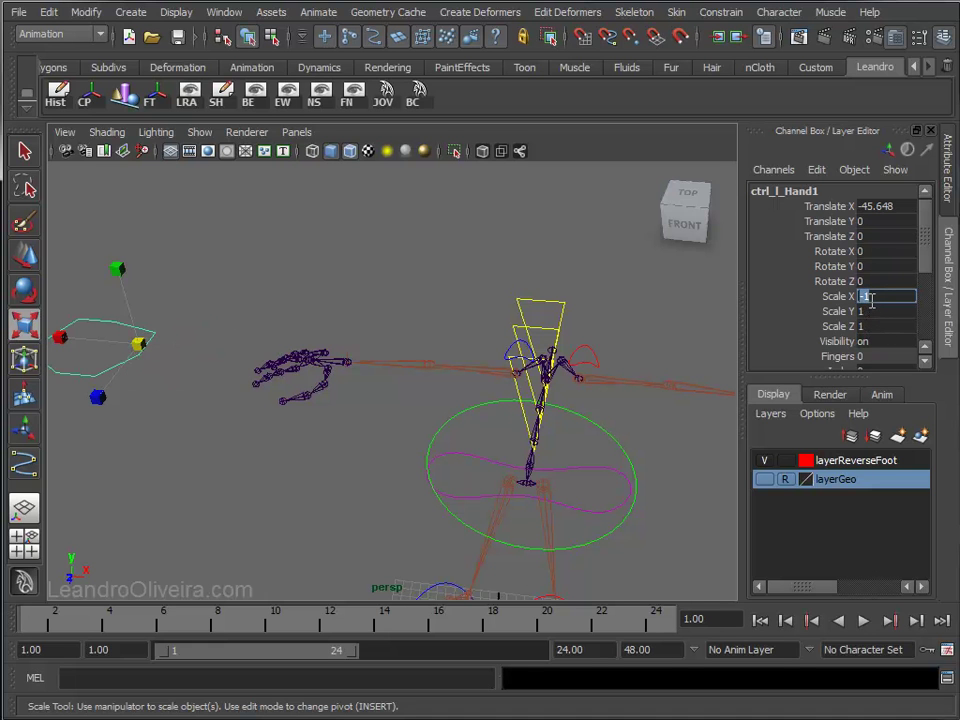
# Point-snap the mirrored duplicate onto the other hand's wrist.
pyautogui.scroll(2, 252, 318)
pyautogui.keyDown('alt'); pyautogui.moveTo(182, 392); pyautogui.dragTo(306, 364, button='middle'); pyautogui.keyUp('alt')
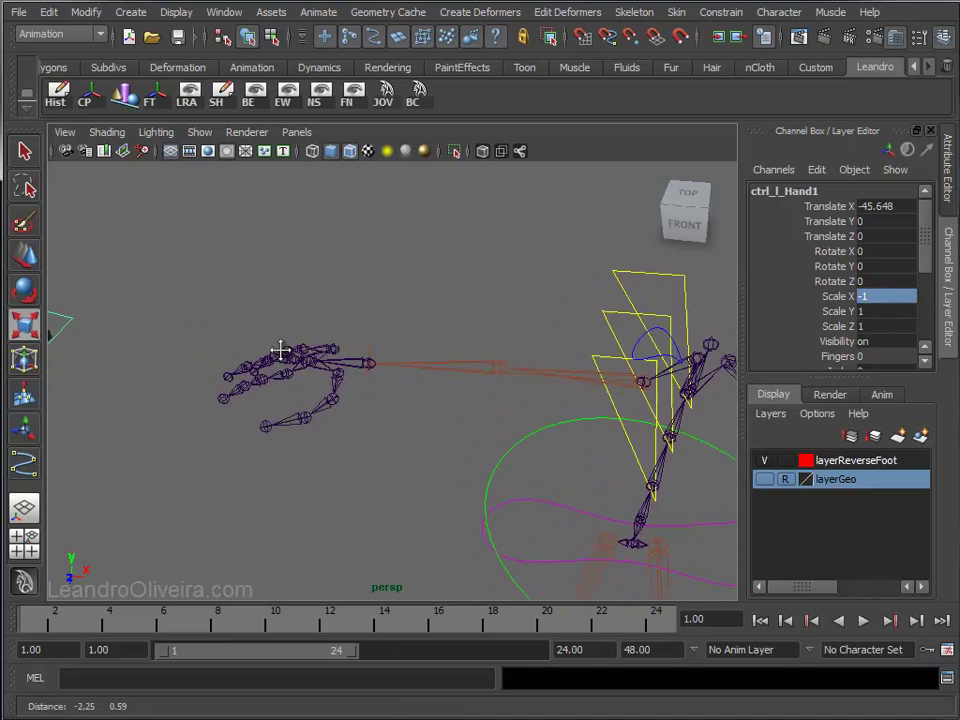
pyautogui.press('w')
pyautogui.press('v')
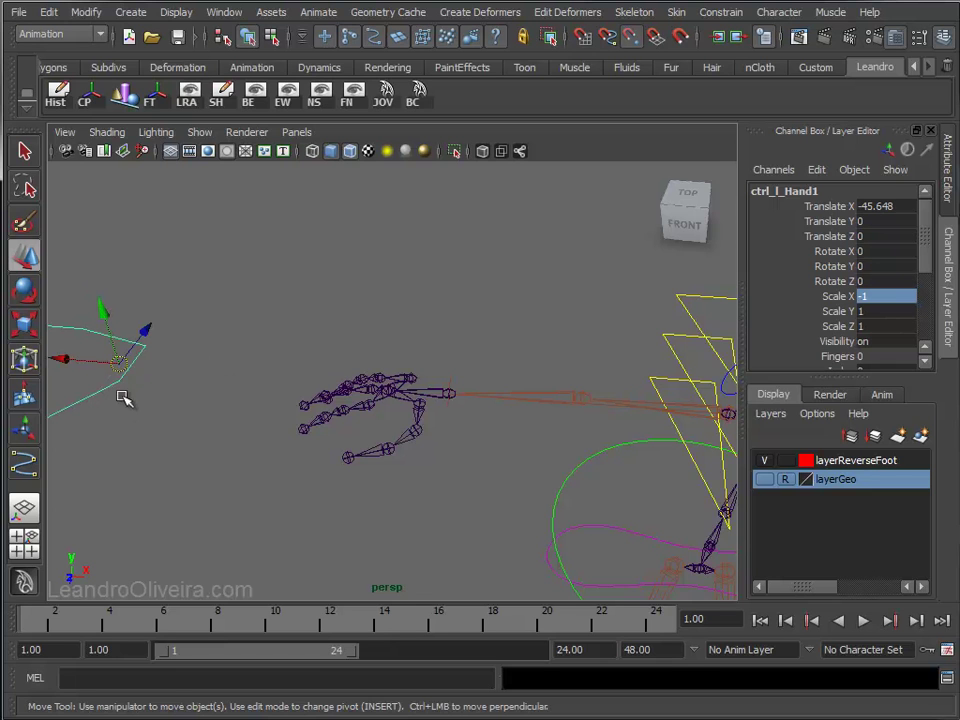
pyautogui.moveTo(122, 360); pyautogui.dragTo(448, 395)
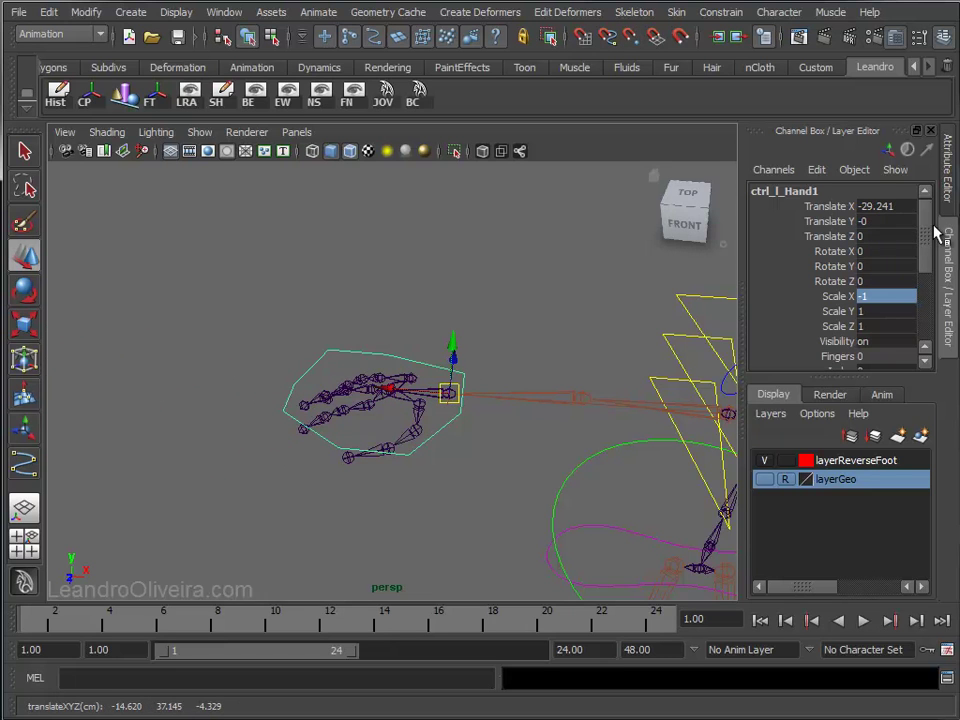
pyautogui.moveTo(925, 232); pyautogui.dragTo(921, 215)
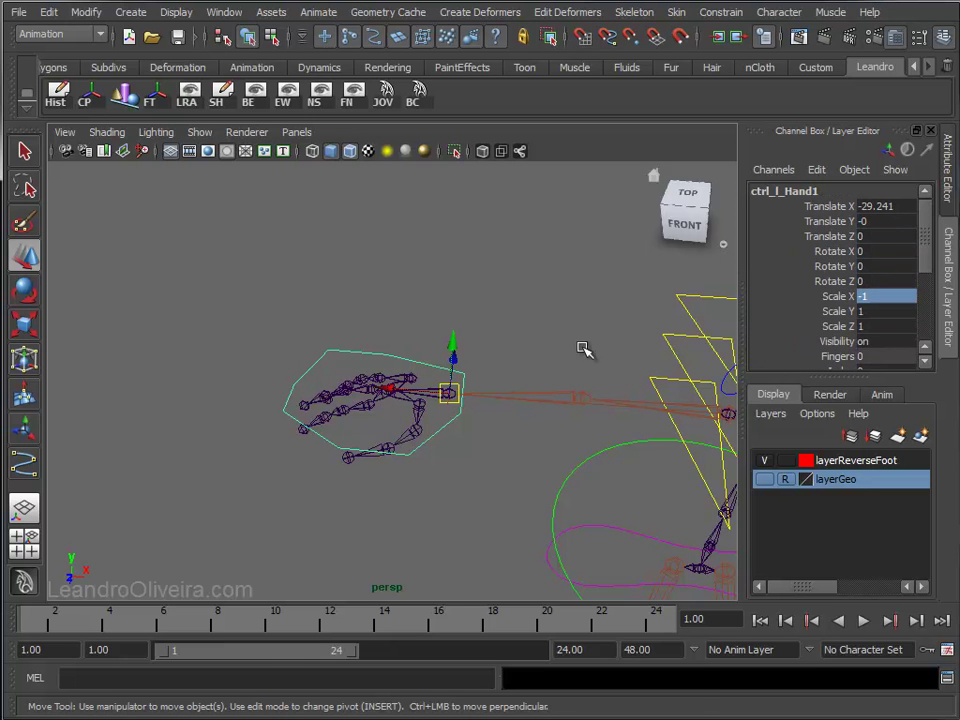
# Freeze transformations on ctrl_l_Hand1 so its translation reads 0 and scale 1.
pyautogui.press('space')
pyautogui.click(560, 442)
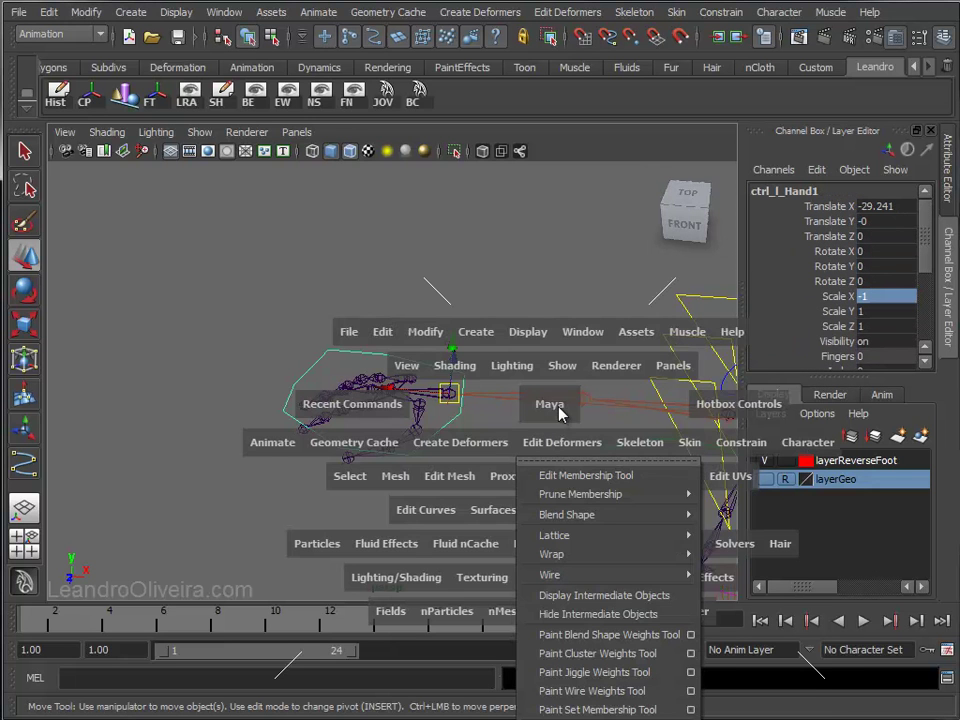
pyautogui.keyDown('alt'); pyautogui.moveTo(552, 405); pyautogui.dragTo(452, 358, button='right'); pyautogui.keyUp('alt')
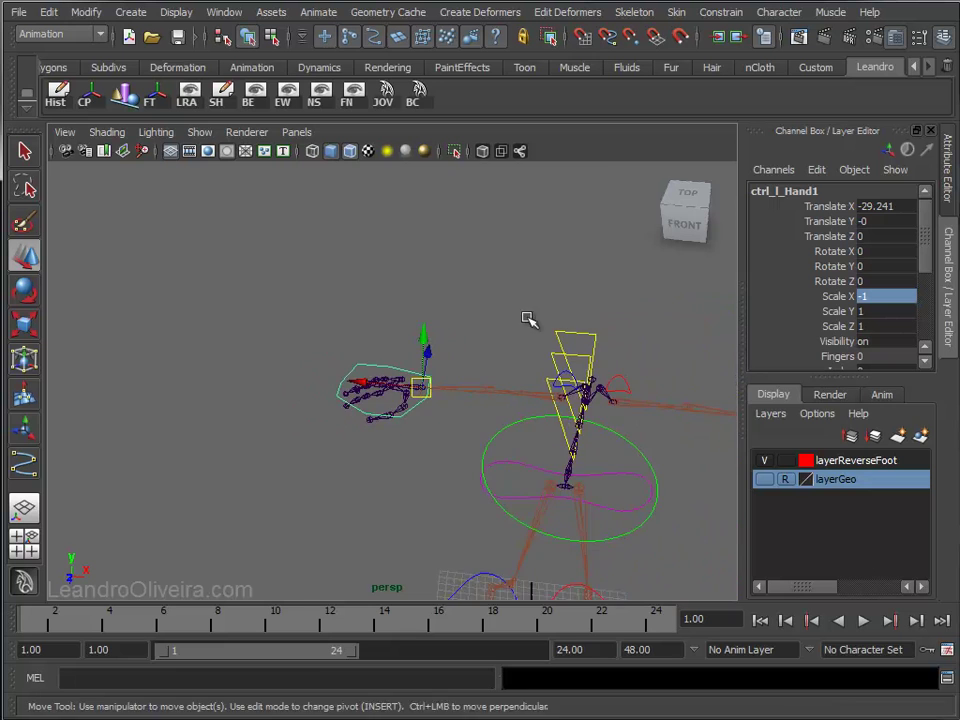
pyautogui.keyDown('alt'); pyautogui.moveTo(529, 321); pyautogui.dragTo(386, 266, button='middle'); pyautogui.keyUp('alt')
pyautogui.click(330, 220)
pyautogui.click(241, 312)
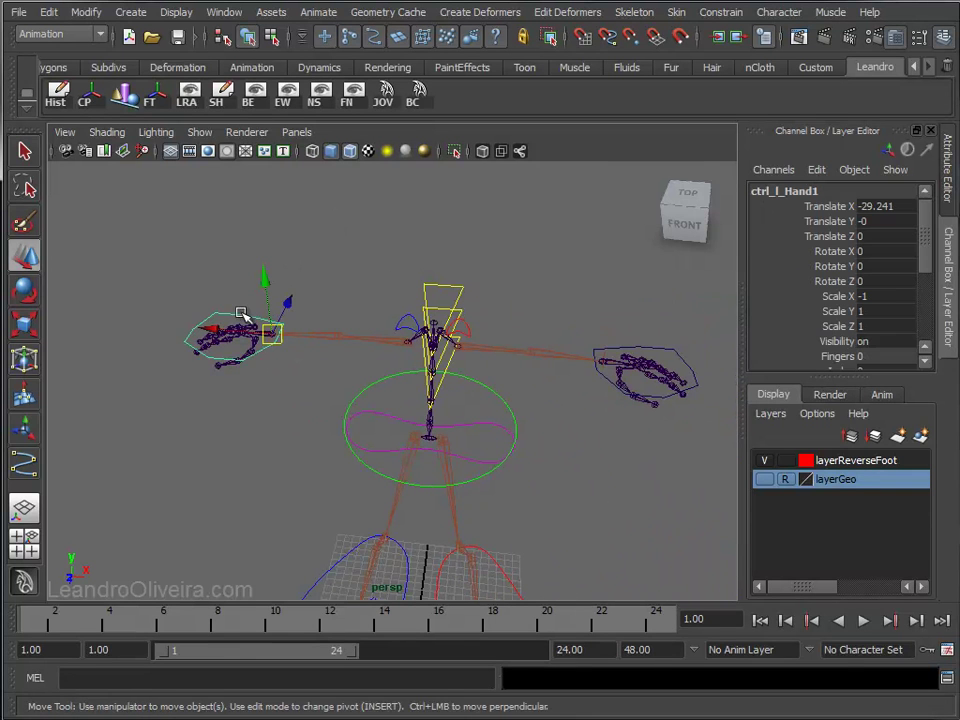
pyautogui.click(155, 101)
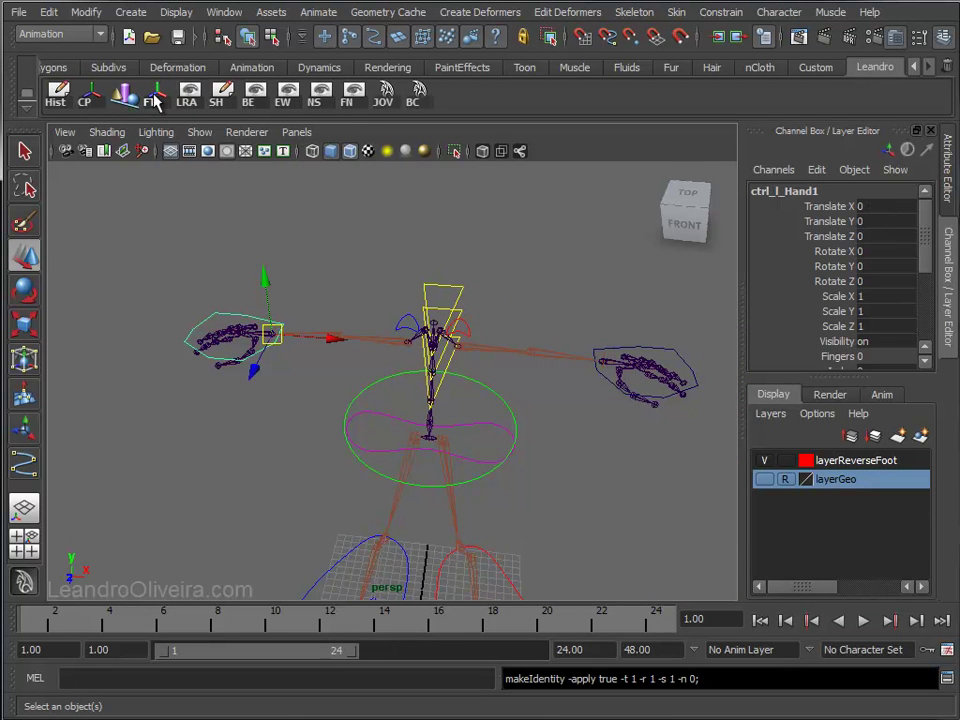
pyautogui.keyDown('alt'); pyautogui.moveTo(590, 304); pyautogui.dragTo(525, 304, button='middle'); pyautogui.keyUp('alt')
pyautogui.click(573, 348)
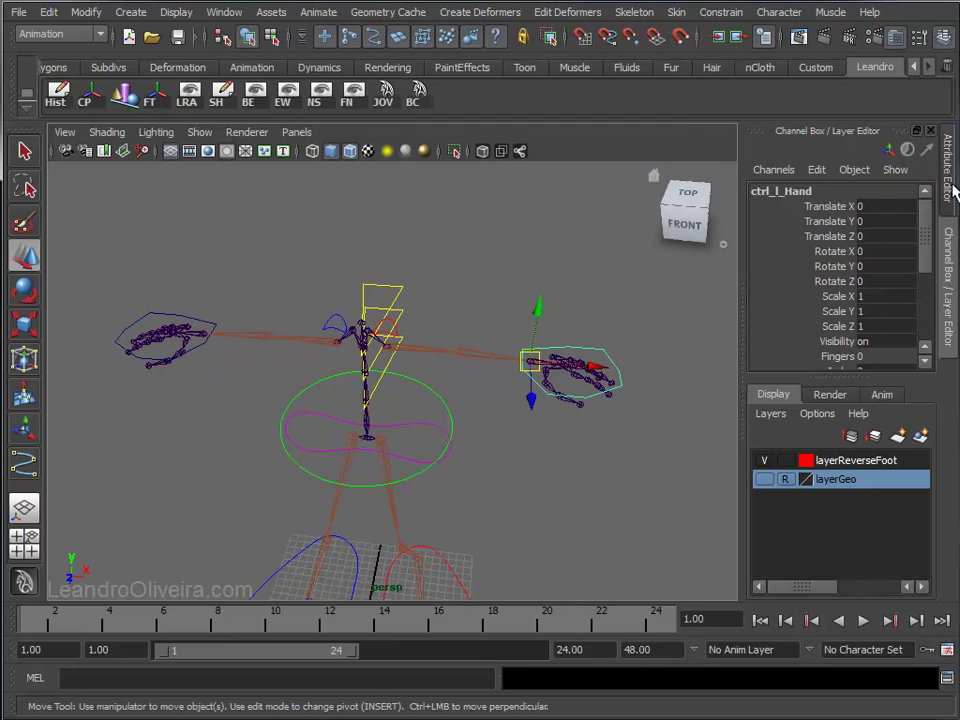
# Enable drawing overrides on ctrl_l_Hand and set its colour to red.
pyautogui.click(949, 185)
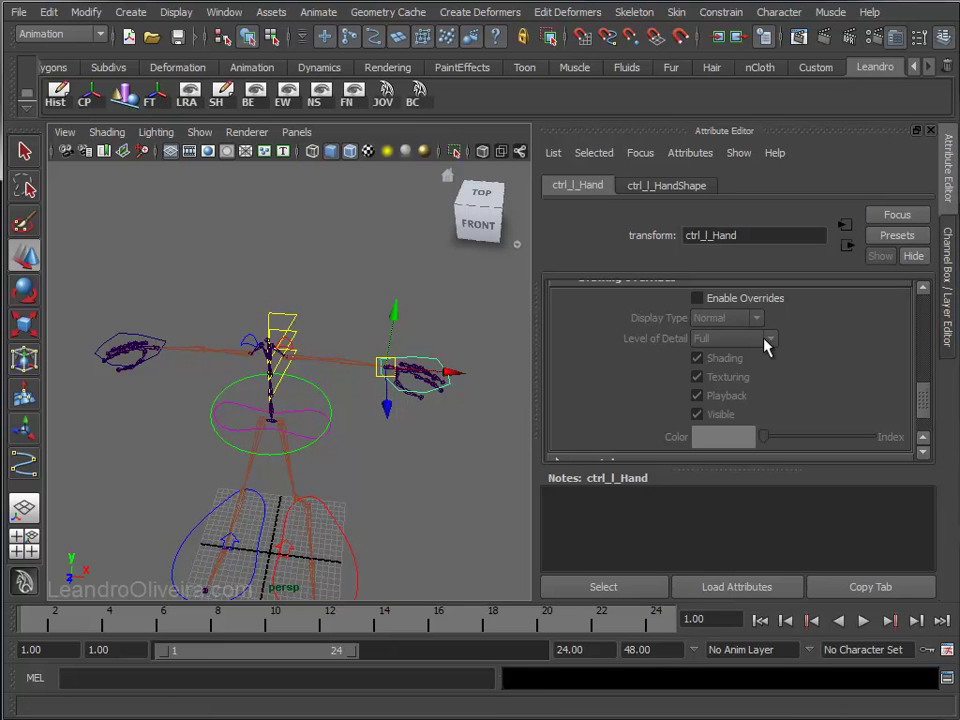
pyautogui.click(708, 299)
pyautogui.moveTo(763, 437); pyautogui.dragTo(808, 440)
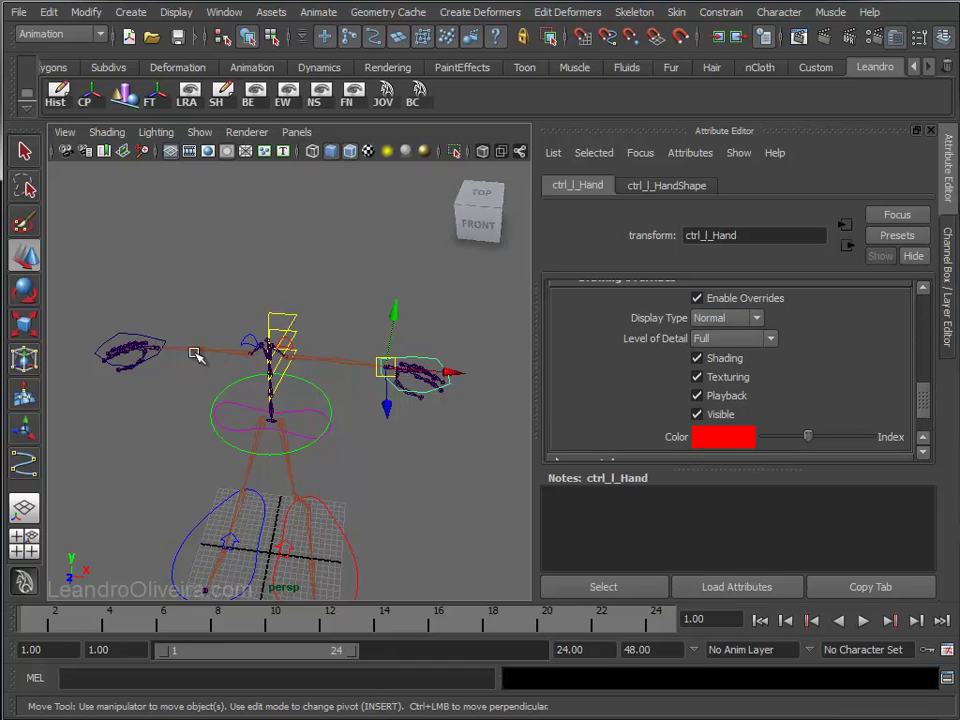
# Enable drawing overrides on ctrl_l_Hand1 and set its colour to blue.
pyautogui.click(155, 335)
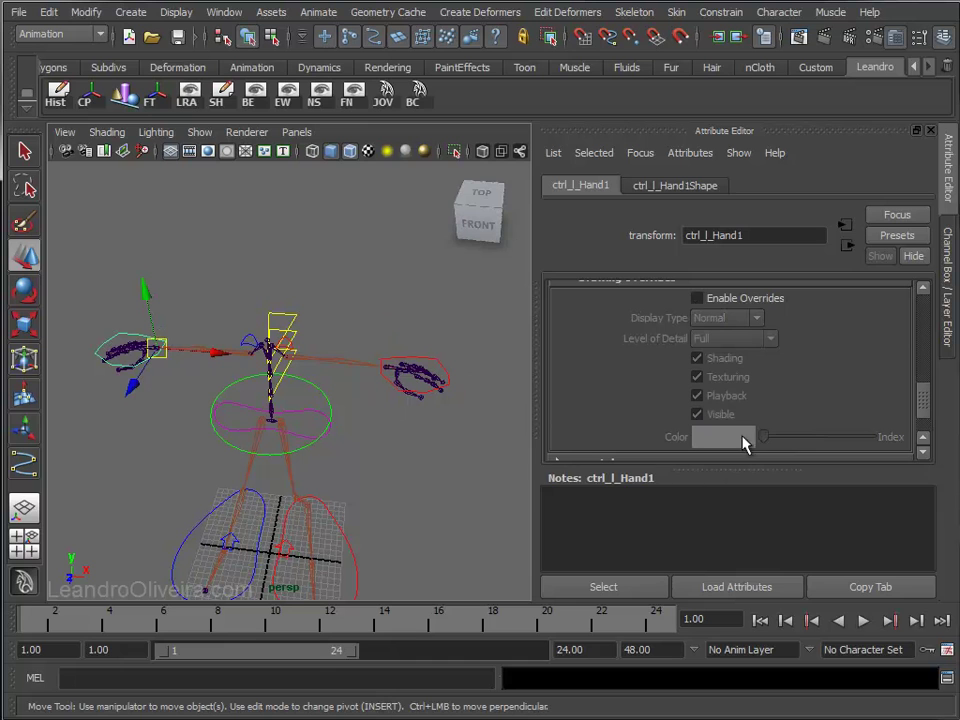
pyautogui.click(733, 300)
pyautogui.moveTo(765, 437); pyautogui.dragTo(784, 441)
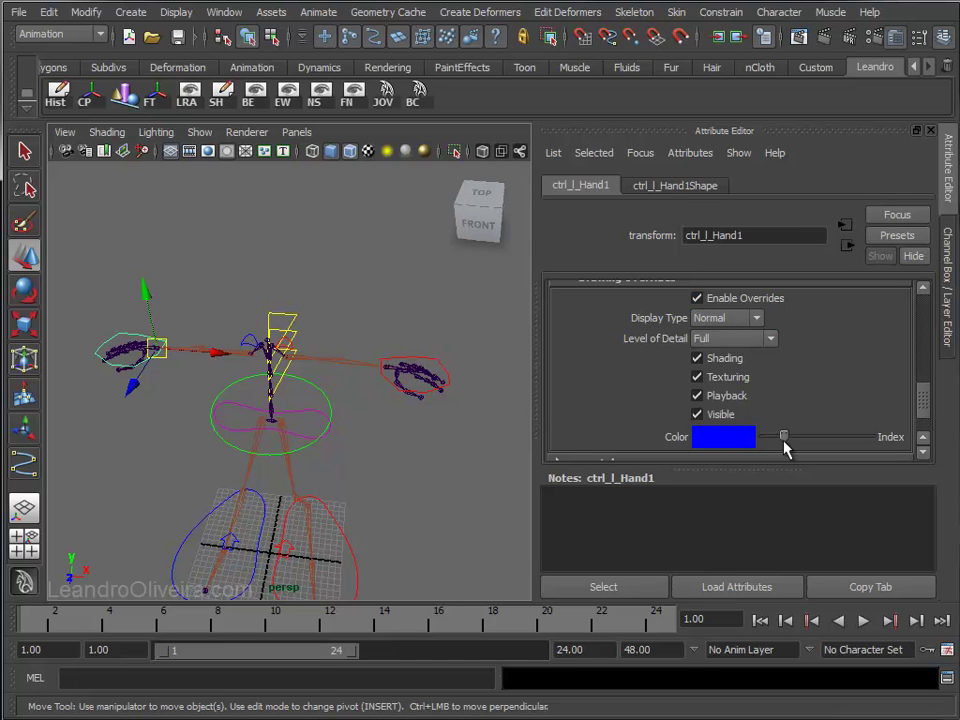
pyautogui.click(354, 289)
pyautogui.scroll(-3, 403, 368)
pyautogui.scroll(-3, 360, 321)
pyautogui.keyDown('alt'); pyautogui.moveTo(356, 278); pyautogui.dragTo(328, 257); pyautogui.keyUp('alt')
pyautogui.scroll(2, 343, 285)
pyautogui.scroll(3, 403, 343)
pyautogui.scroll(2, 414, 319)
pyautogui.scroll(-2, 414, 319)
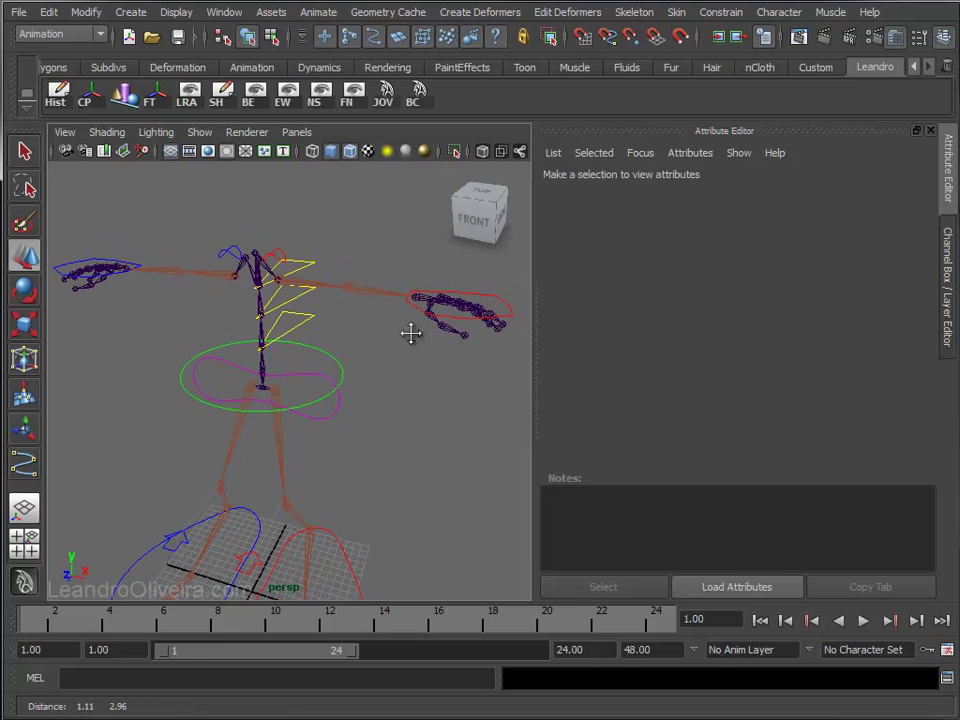
pyautogui.scroll(-2, 403, 329)
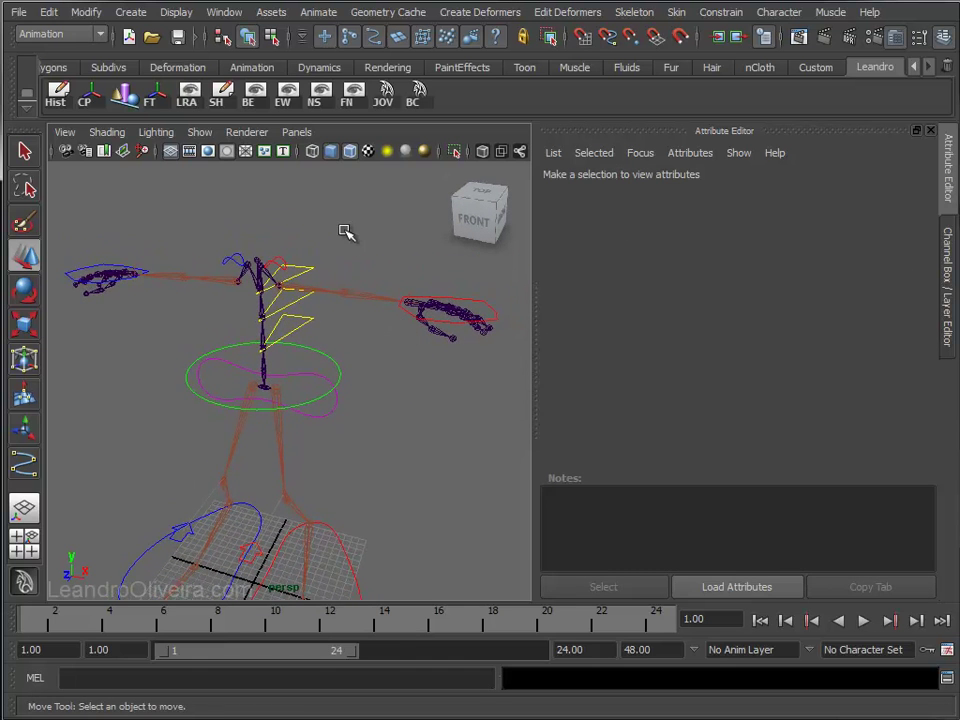